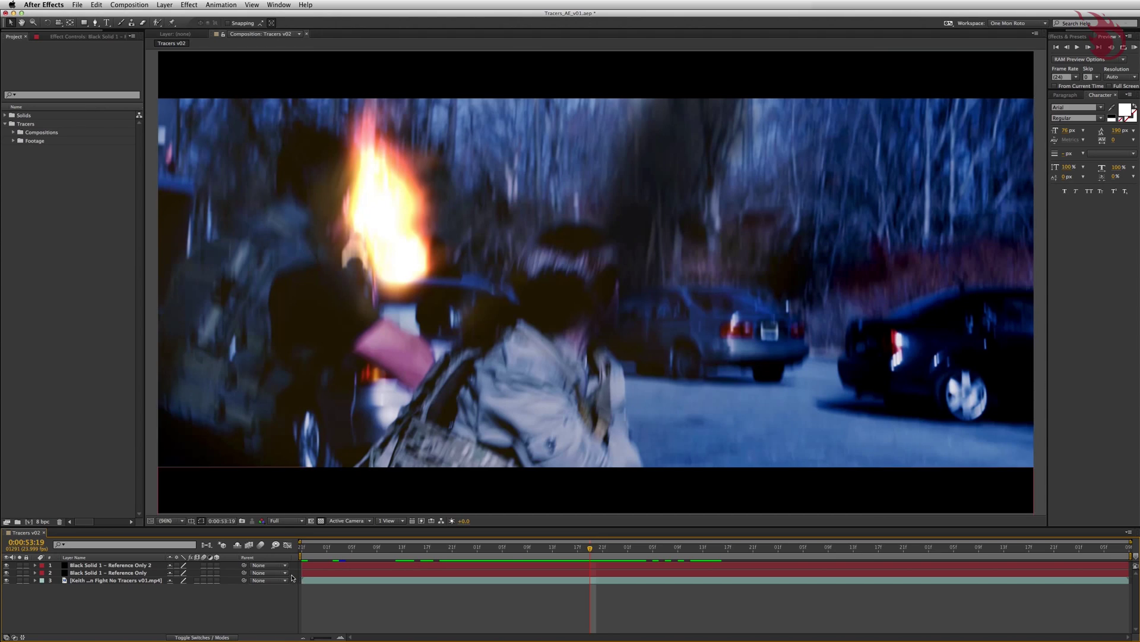
Add a camera layer to the composition and switch the viewer to the four-view layout
right_click(295, 576)
mouse_move(315, 545)
left_click(436, 588)
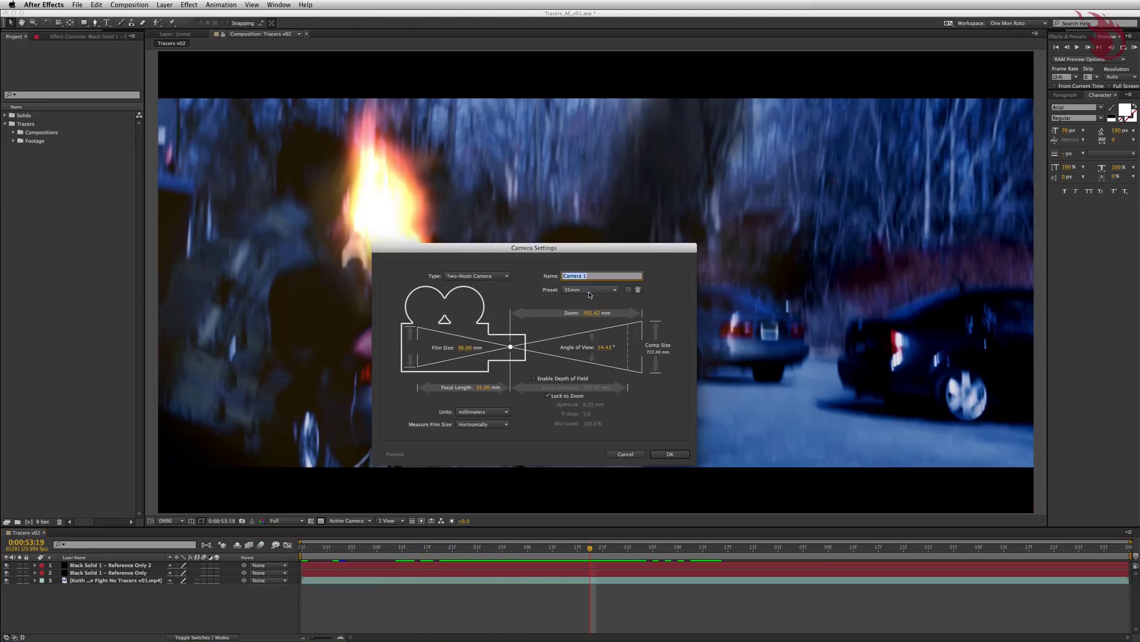
left_click(590, 289)
left_click(388, 521)
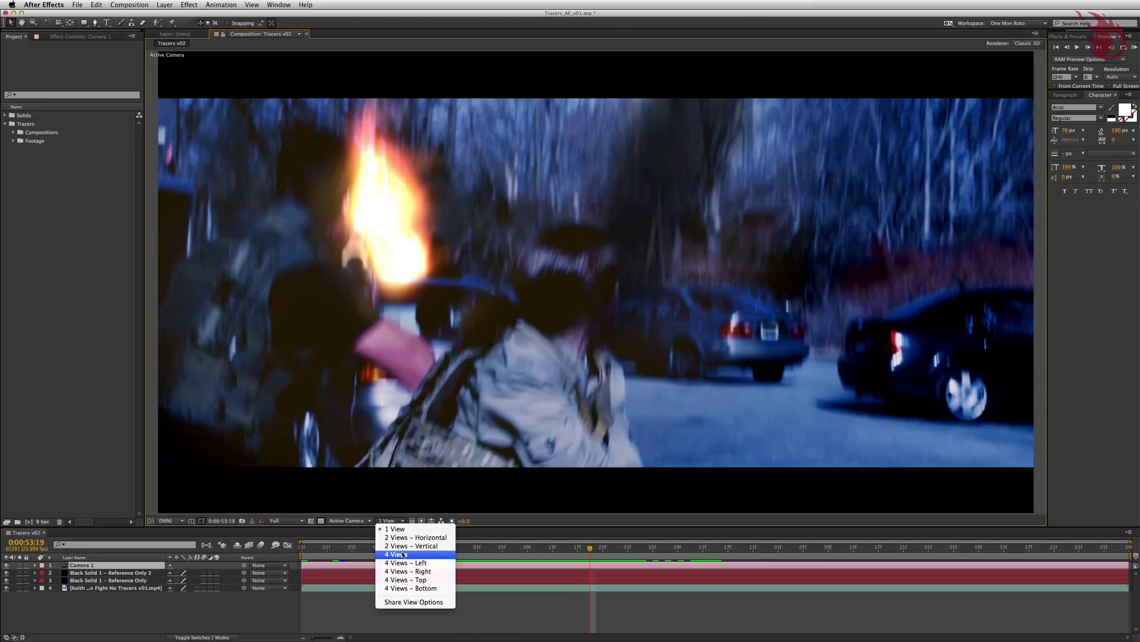
left_click(393, 553)
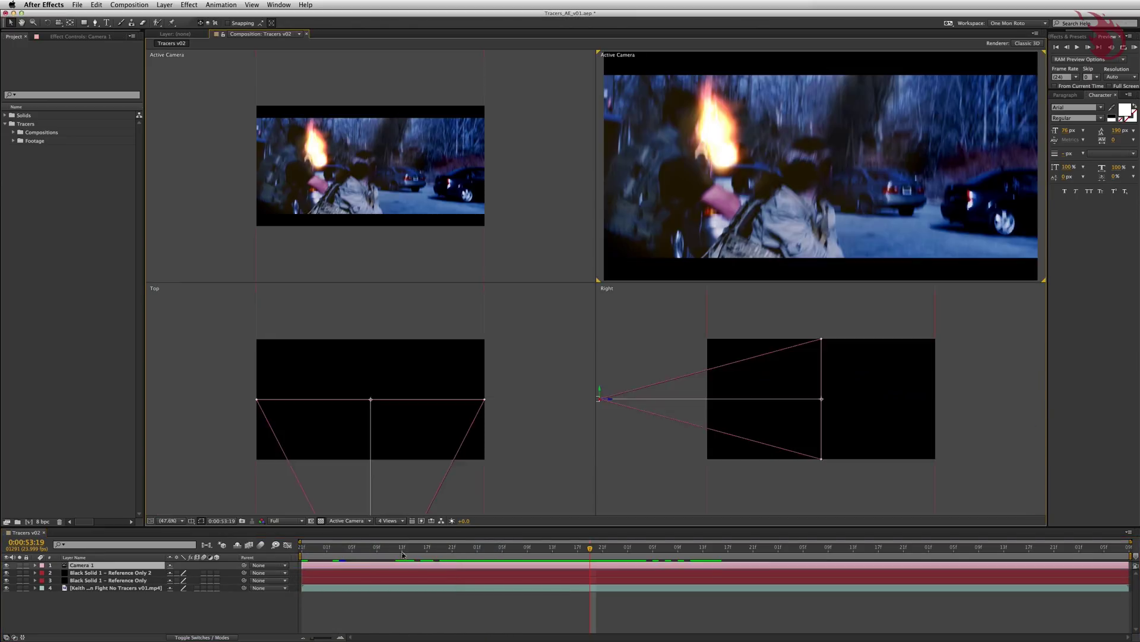
left_click(368, 520)
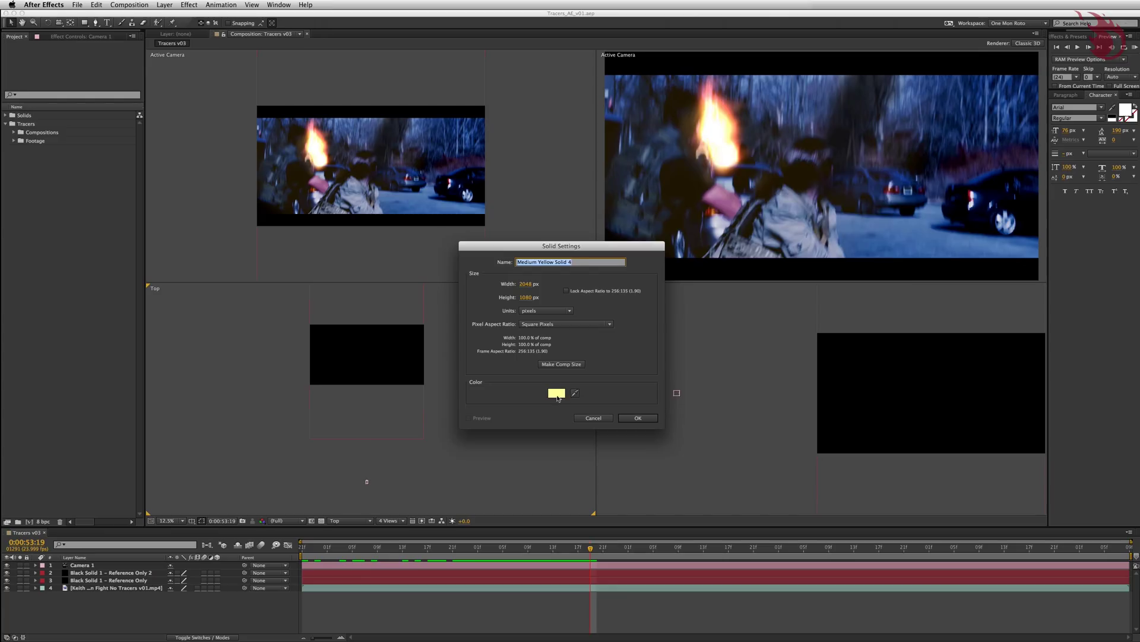
Choose the pale yellow colour FFFBA5 for the new solid and set its blur to 600
left_click(552, 387)
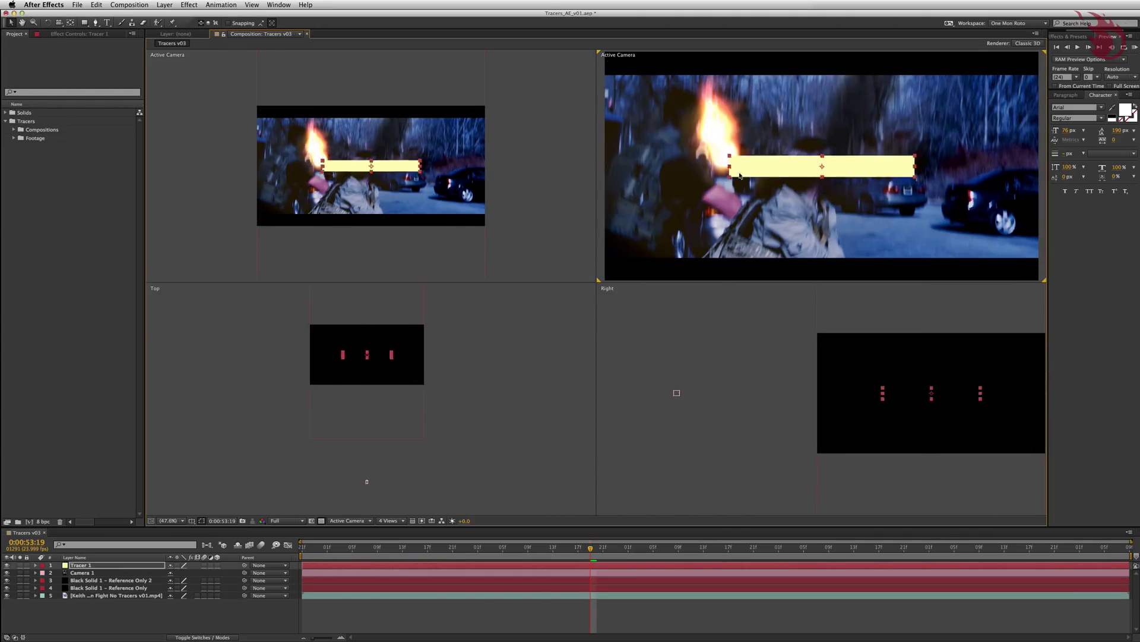
type("600")
key("Return")
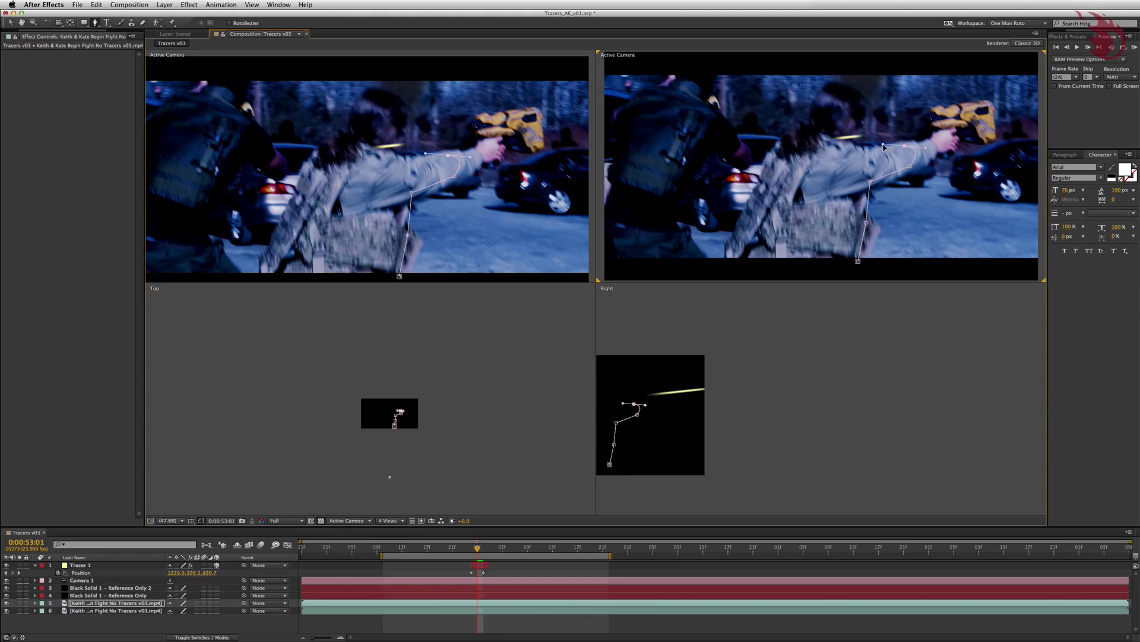
left_click(866, 146)
left_click_drag(858, 124, 866, 109)
left_click_drag(845, 87, 839, 85)
left_click_drag(812, 119, 812, 129)
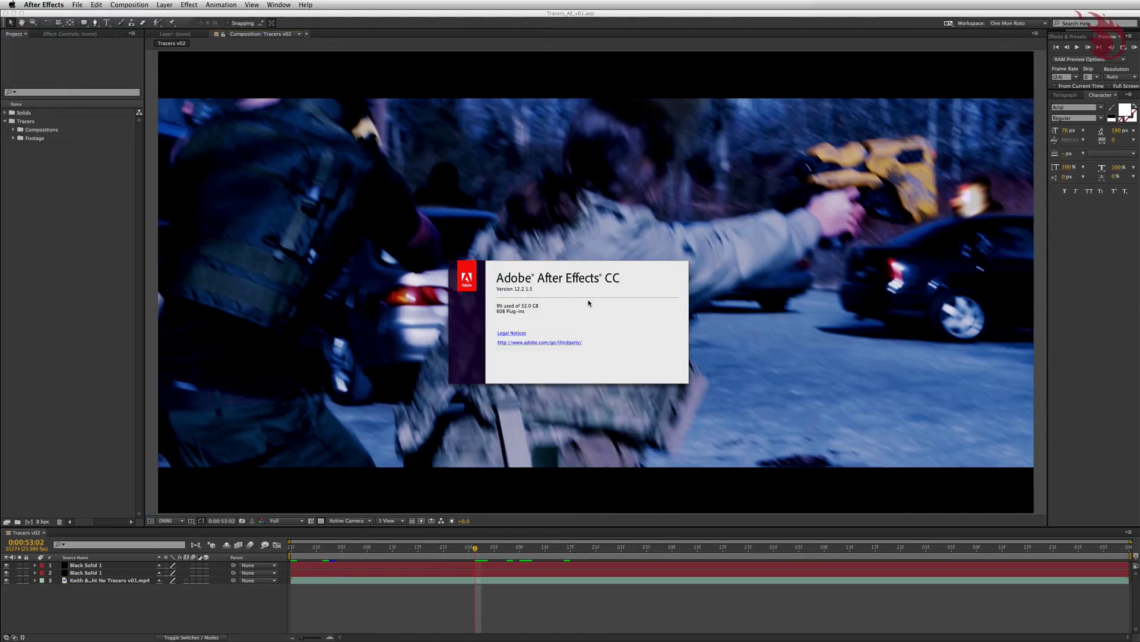
Close the start-up information window and move the current time to 0:00:53:19
left_click(621, 314)
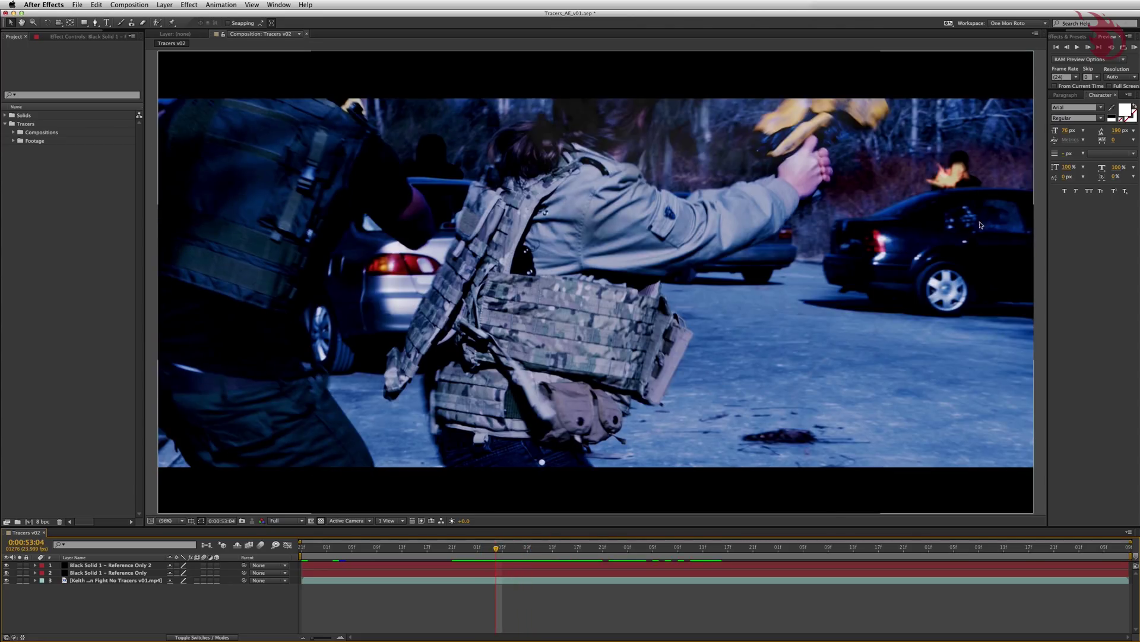
left_click_drag(497, 548, 588, 568)
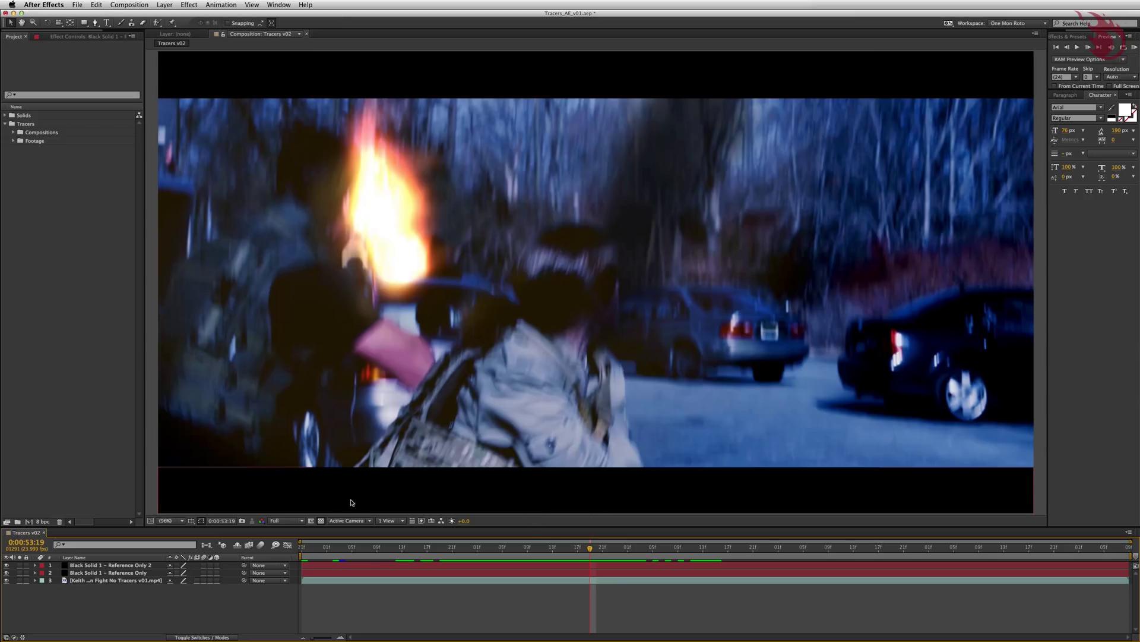
left_click(163, 4)
mouse_move(177, 16)
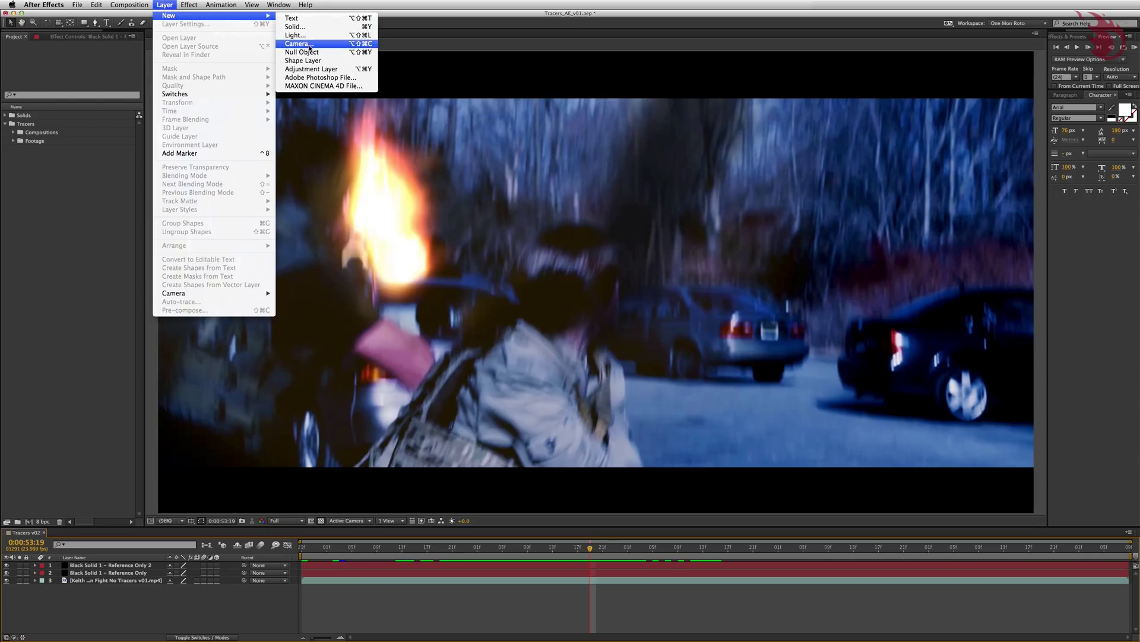
left_click(269, 605)
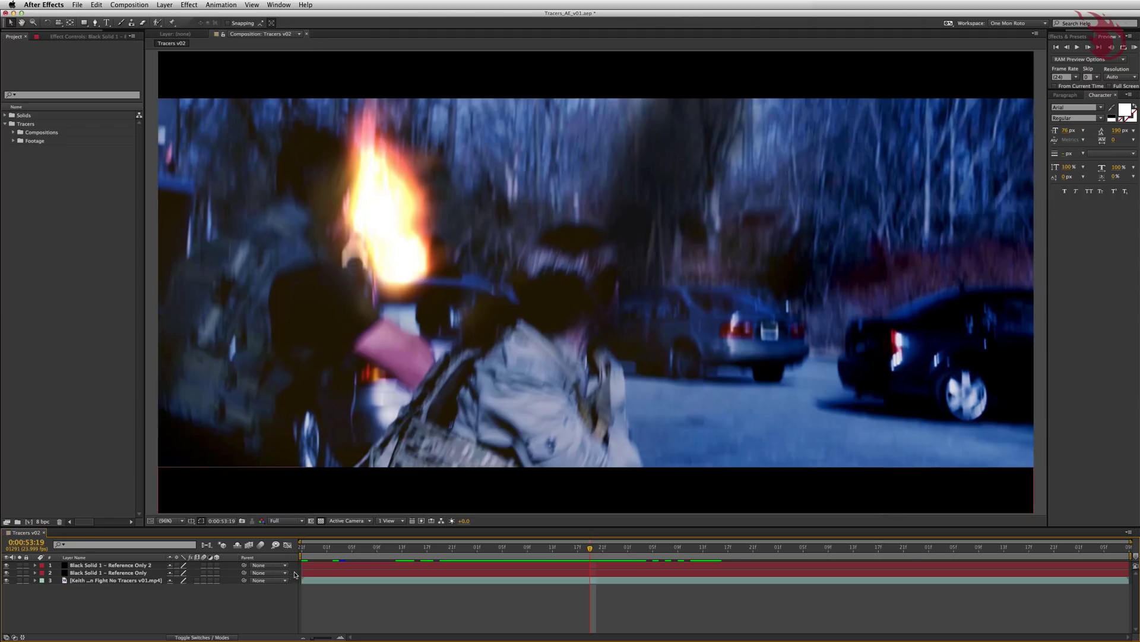
Create a new two-node camera layer in the Tracers v02 composition using the 50mm preset
right_click(296, 574)
mouse_move(311, 550)
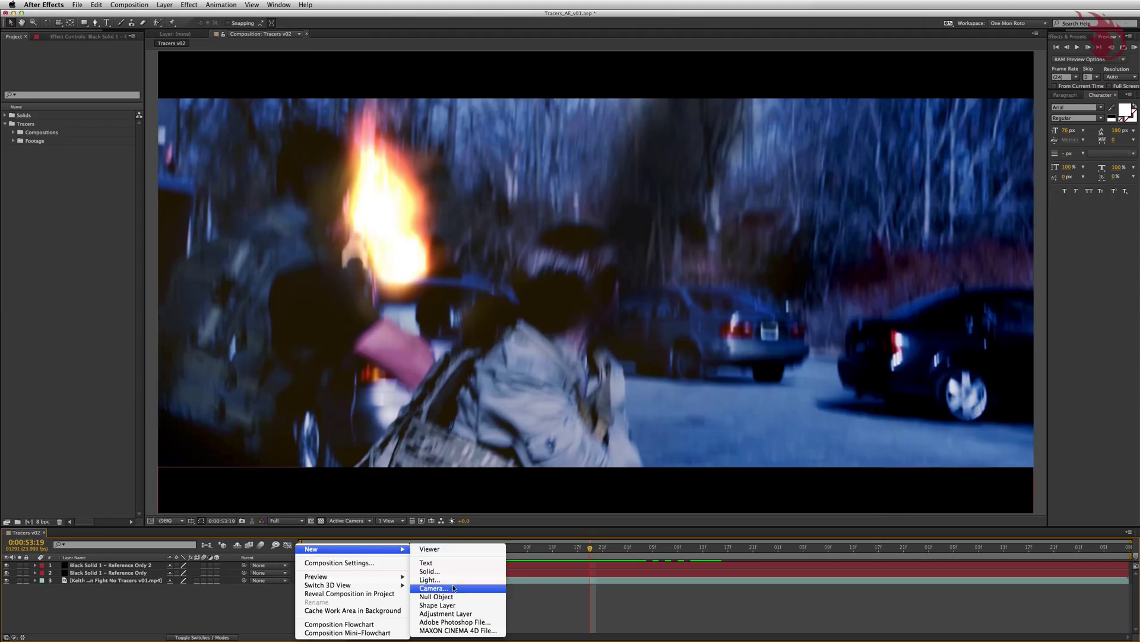
left_click(434, 588)
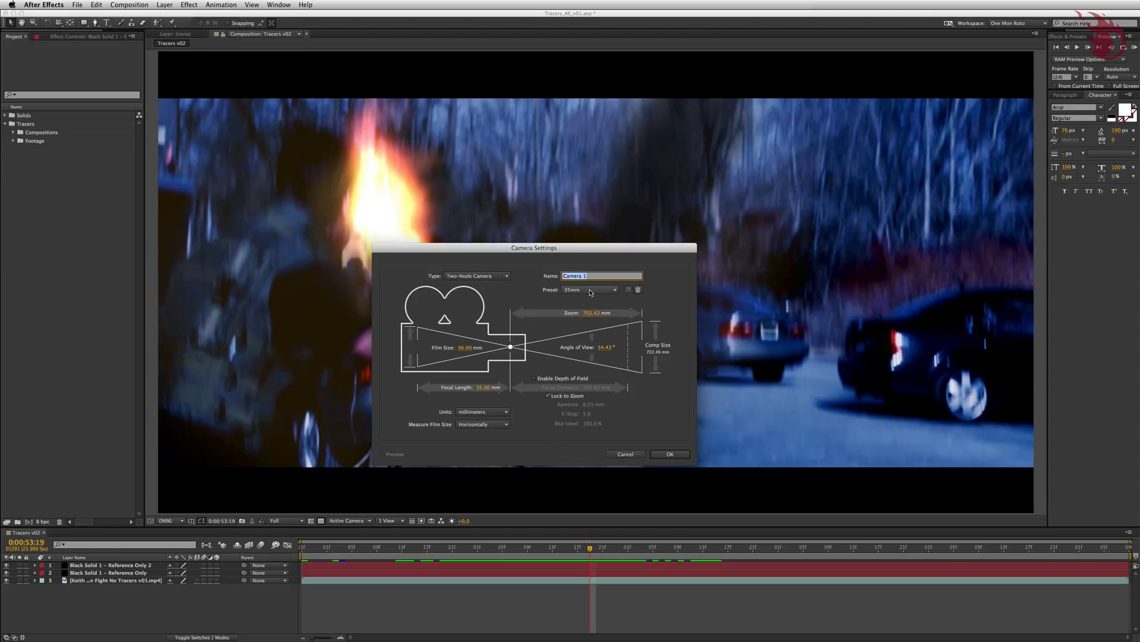
left_click(591, 292)
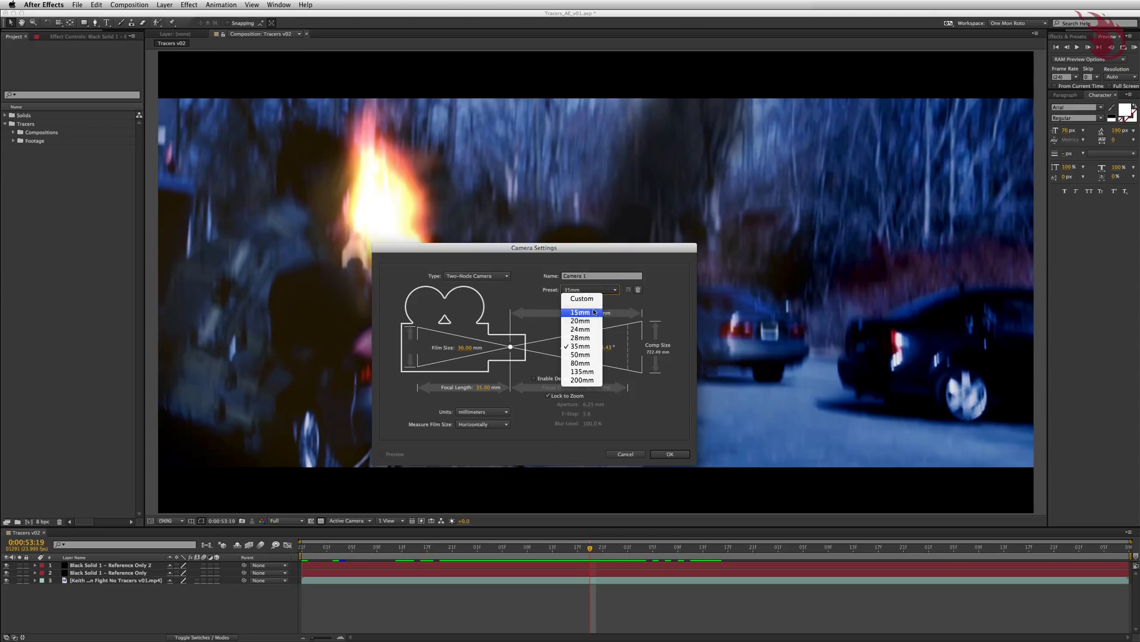
left_click(580, 355)
left_click(670, 454)
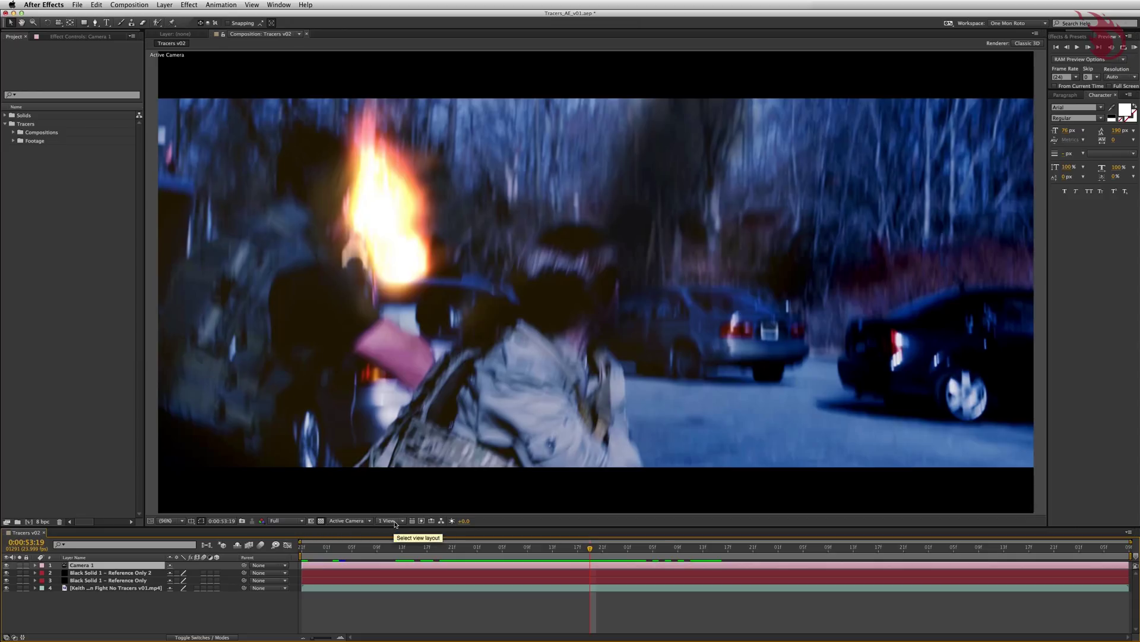
Switch the composition to the 4 Views layout and set both Active Camera views to Camera 1
left_click(402, 522)
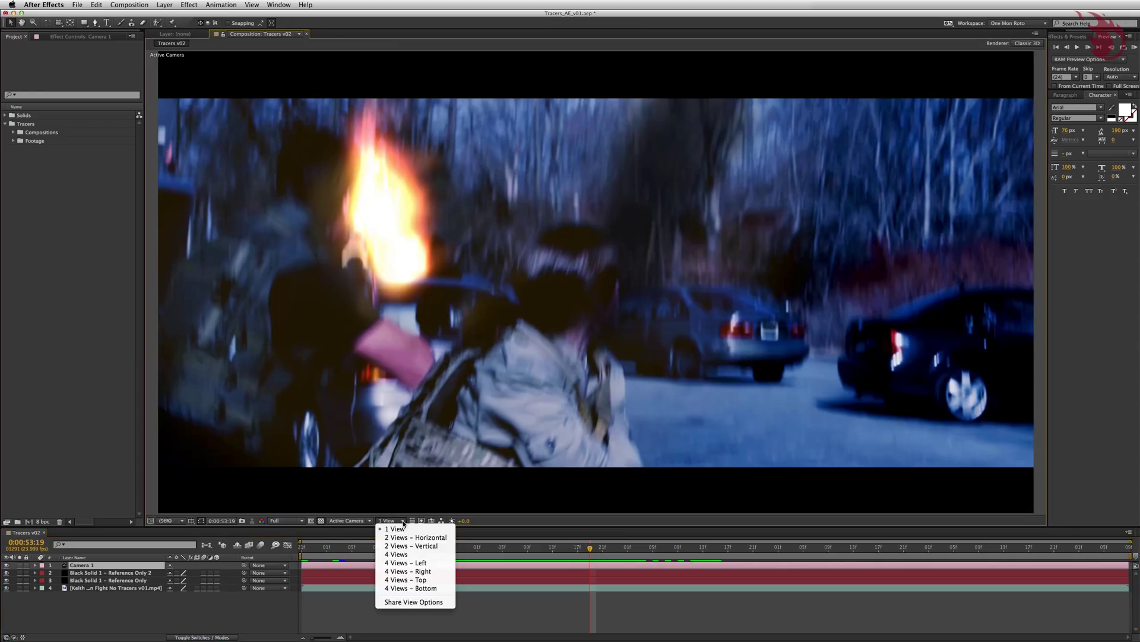
left_click(403, 554)
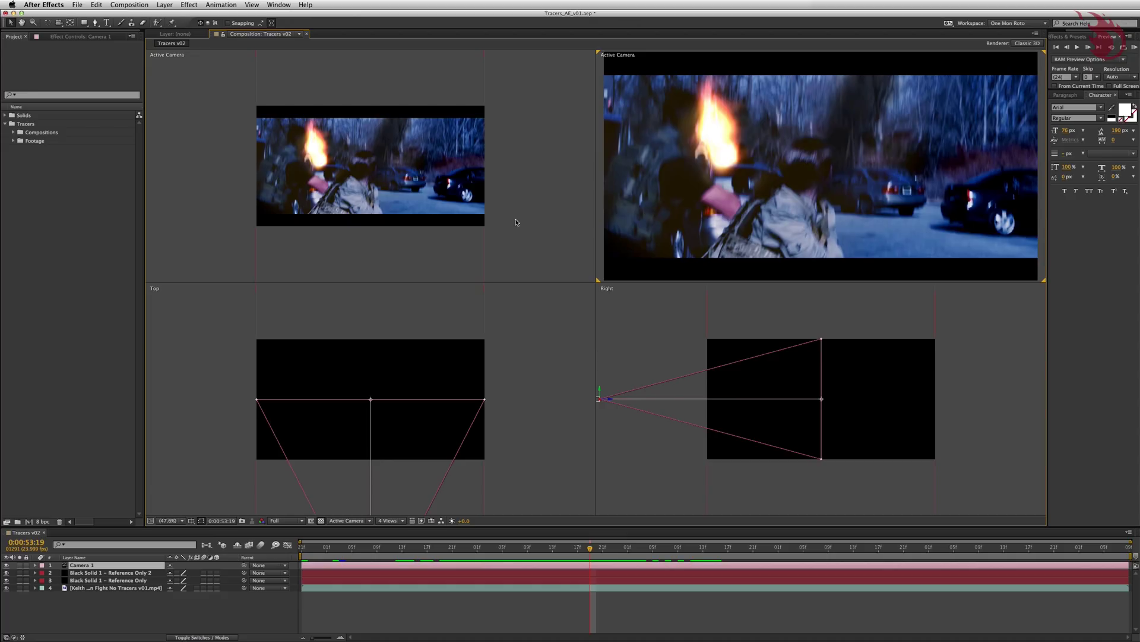
left_click(535, 195)
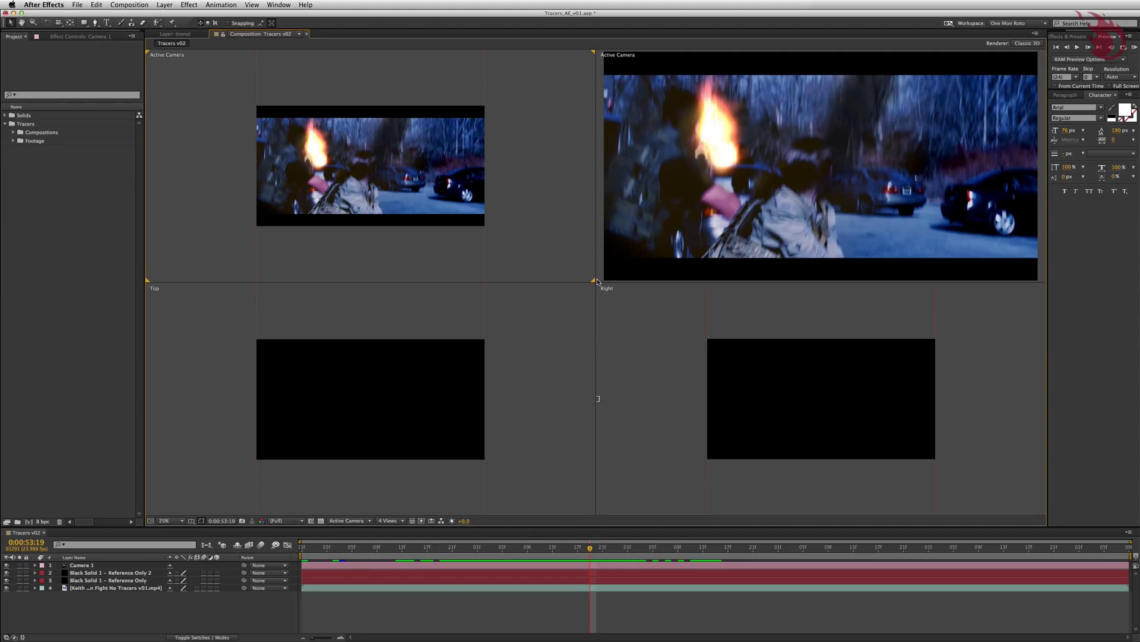
left_click(369, 523)
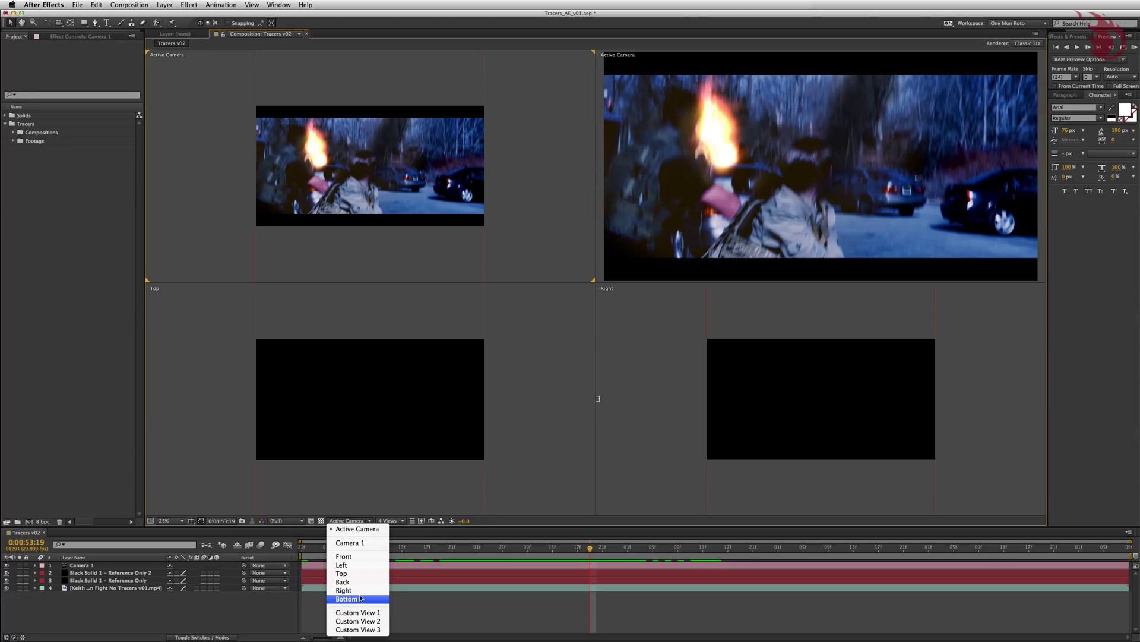
left_click(368, 544)
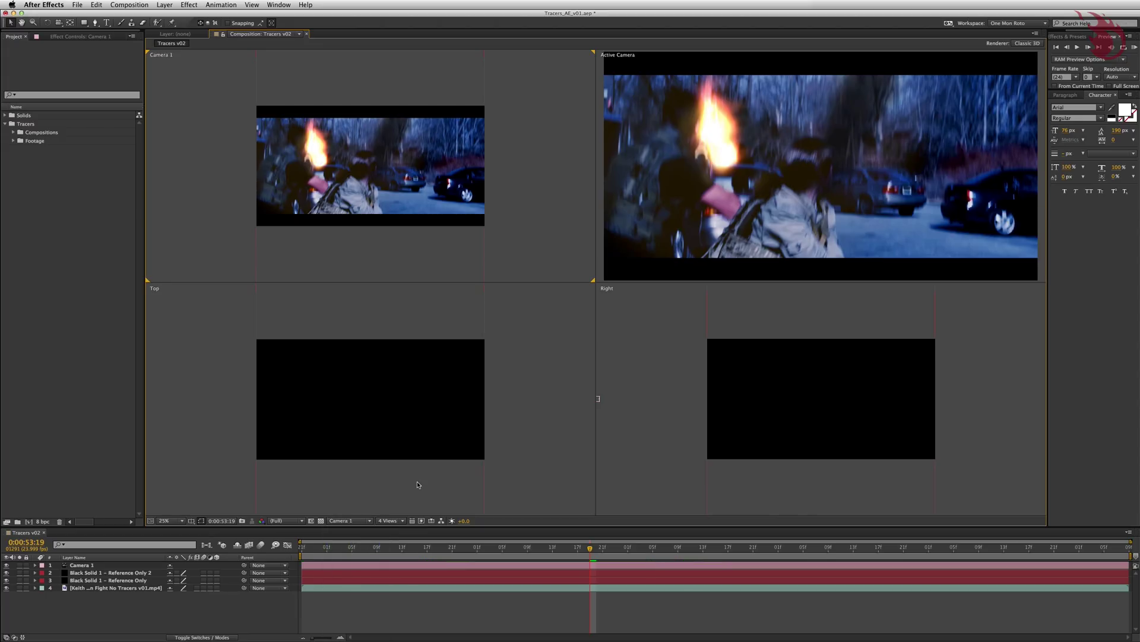
left_click(662, 203)
left_click(674, 186)
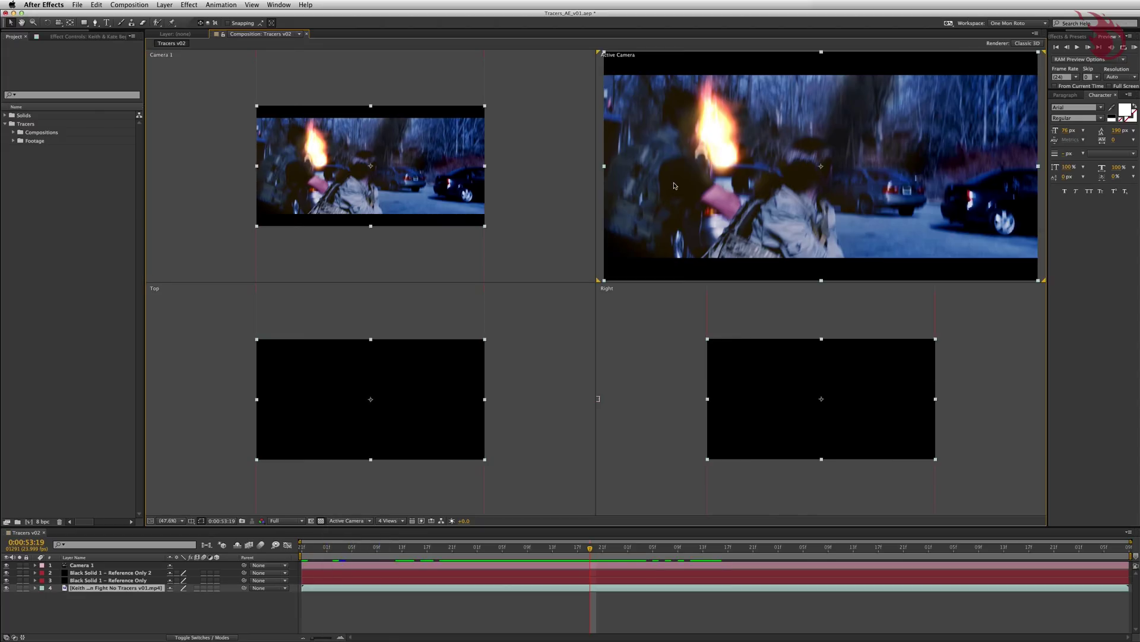
left_click(369, 522)
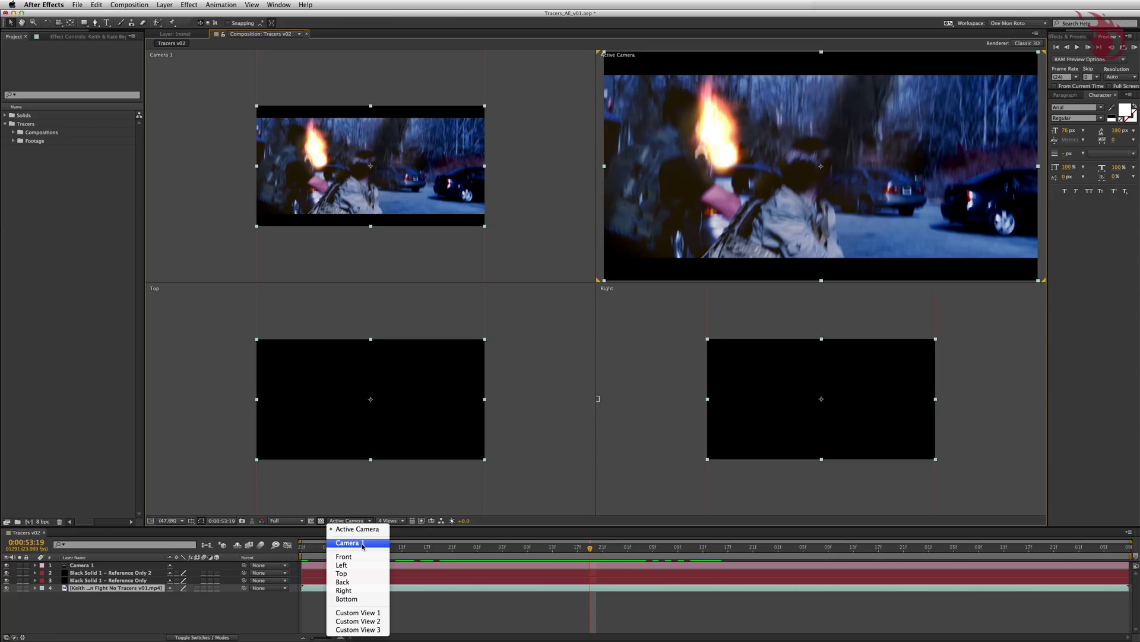
left_click(363, 543)
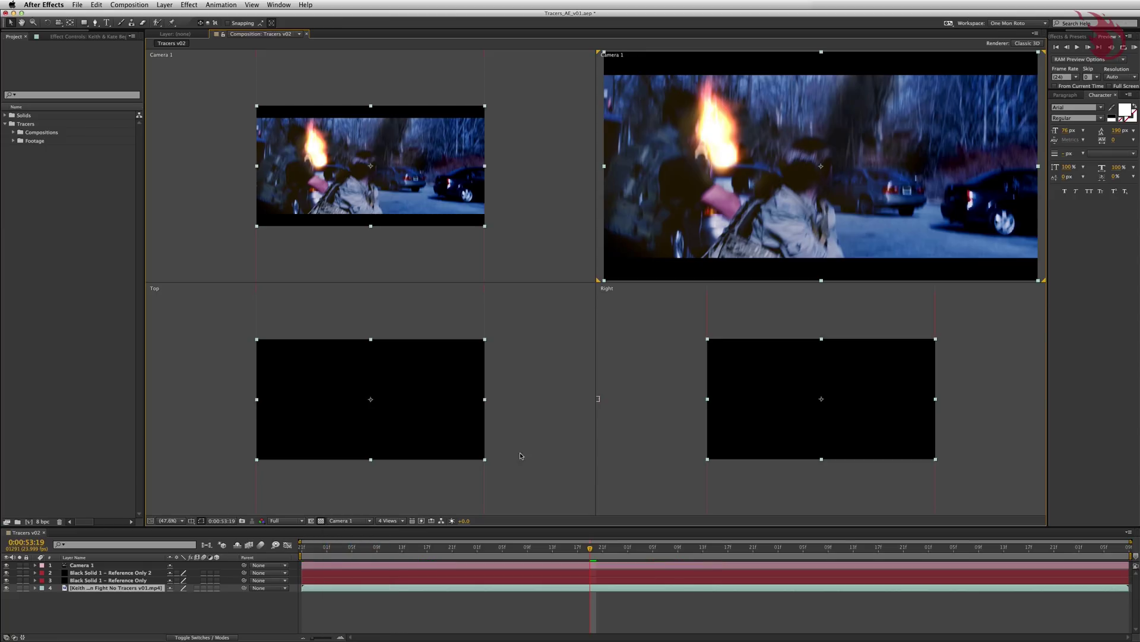
Assign the Top and Right views to the two lower panes of the four-view layout
left_click(548, 435)
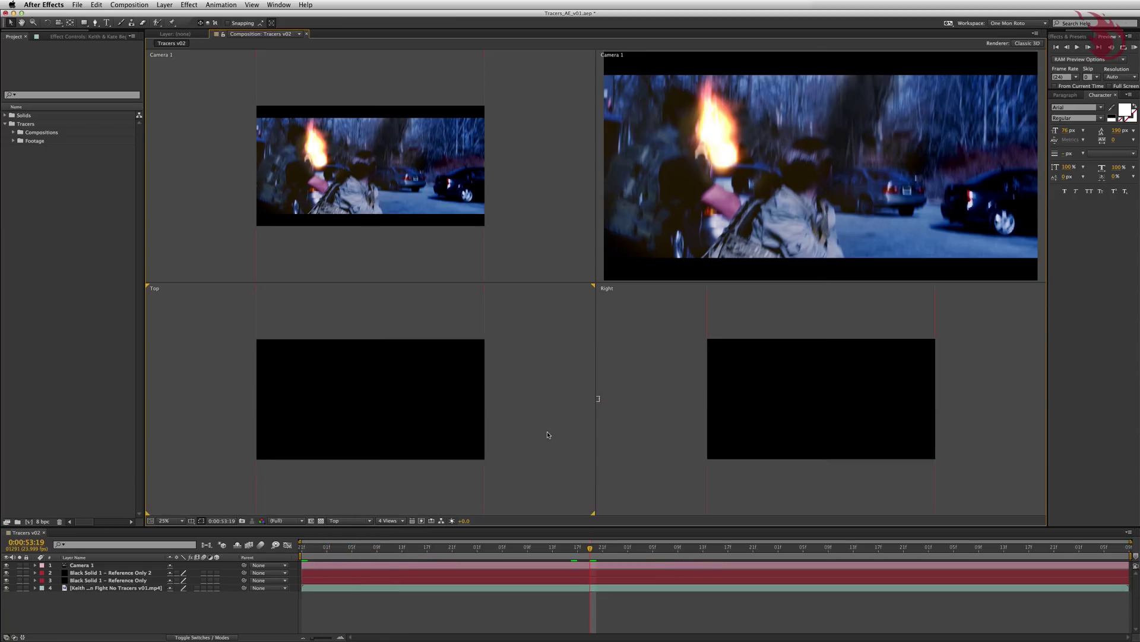
left_click(348, 521)
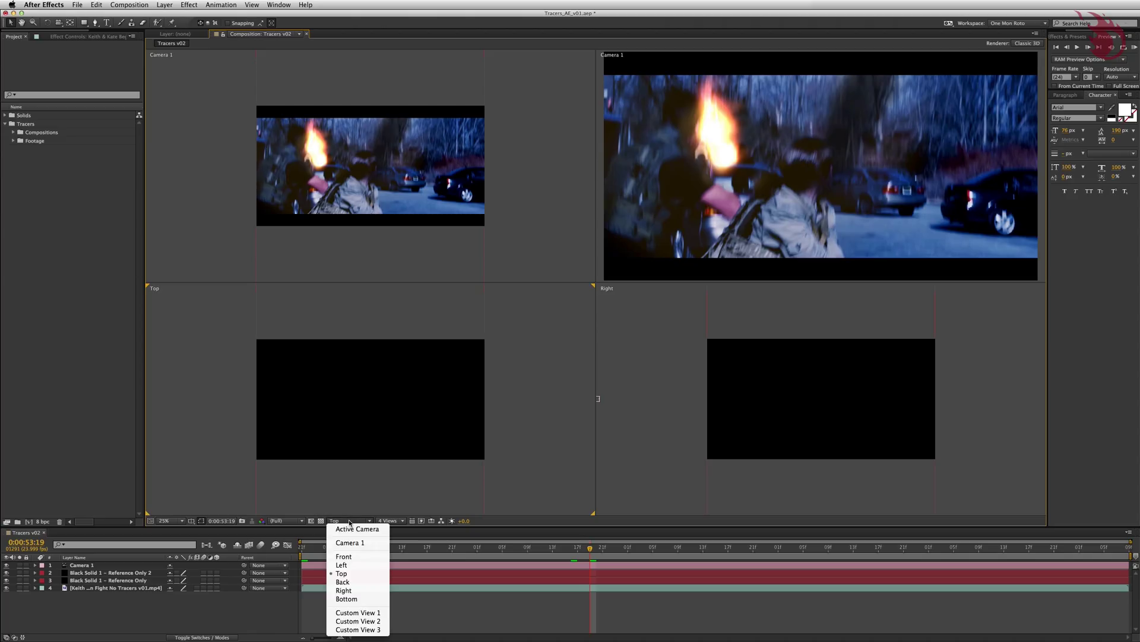
left_click(366, 574)
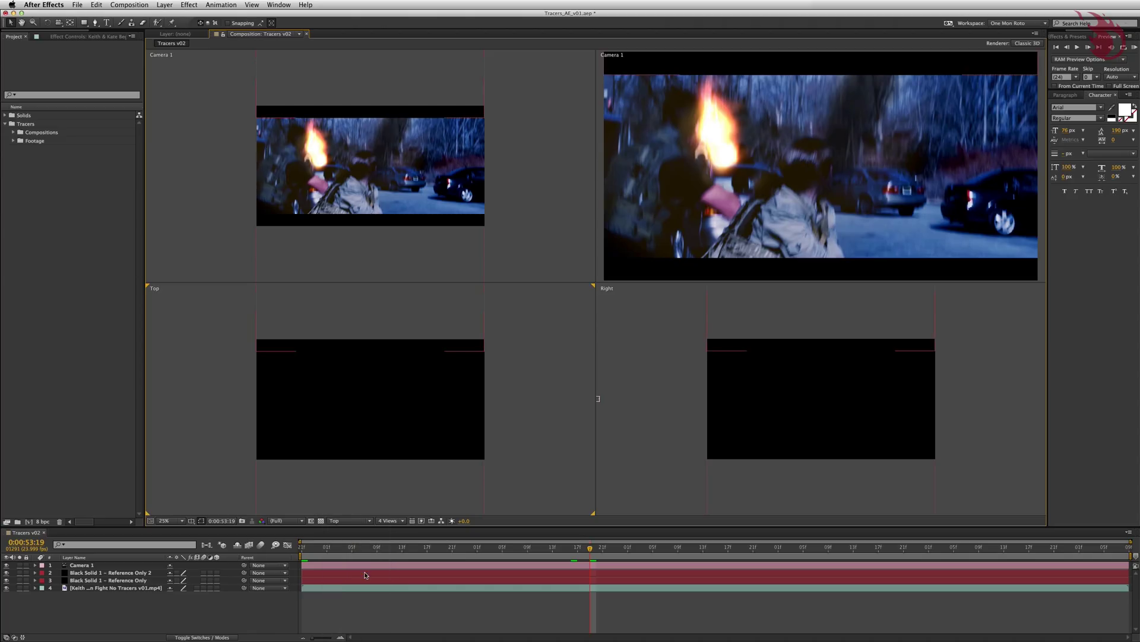
left_click(594, 441)
left_click(619, 439)
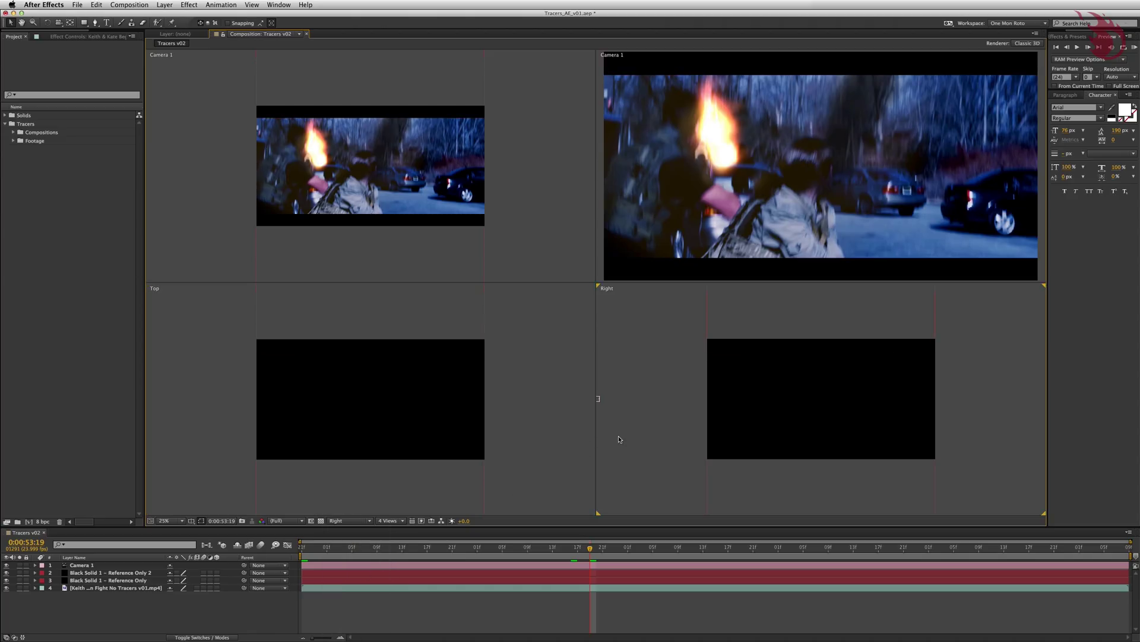
left_click(351, 520)
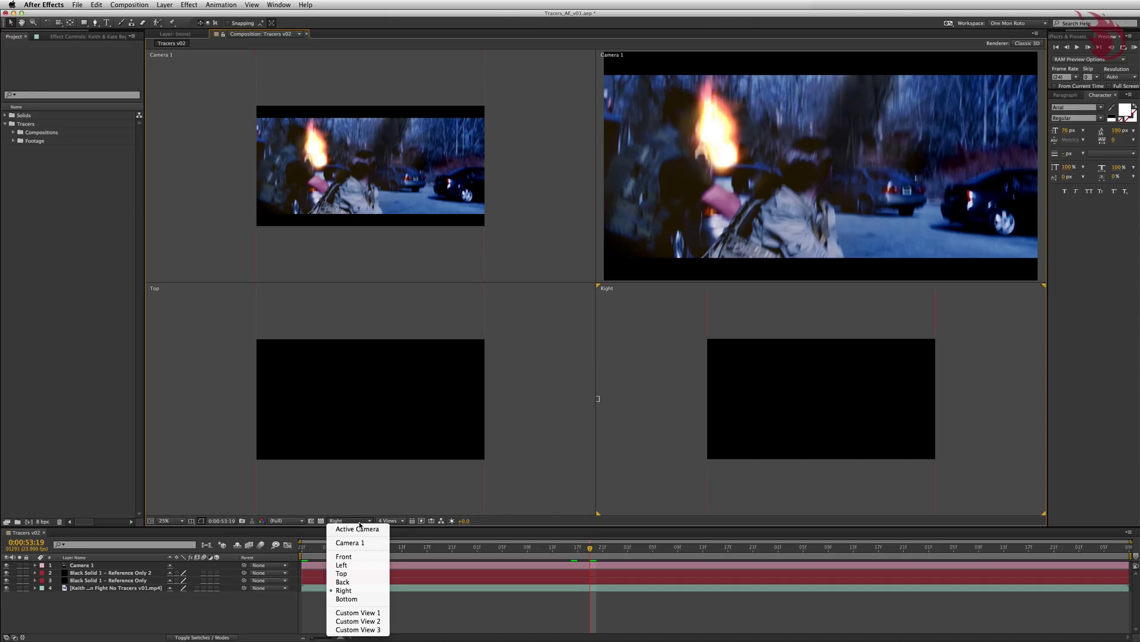
left_click(350, 591)
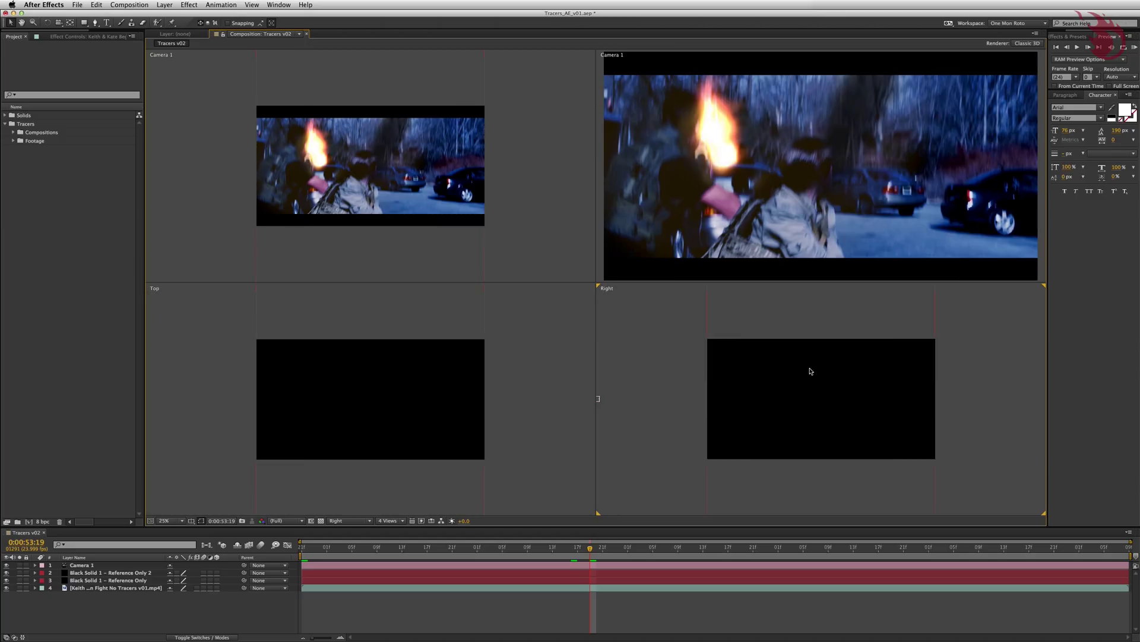
Select the Camera 1 layer and examine the camera and its field of view in the Top and Right views
left_click(112, 573)
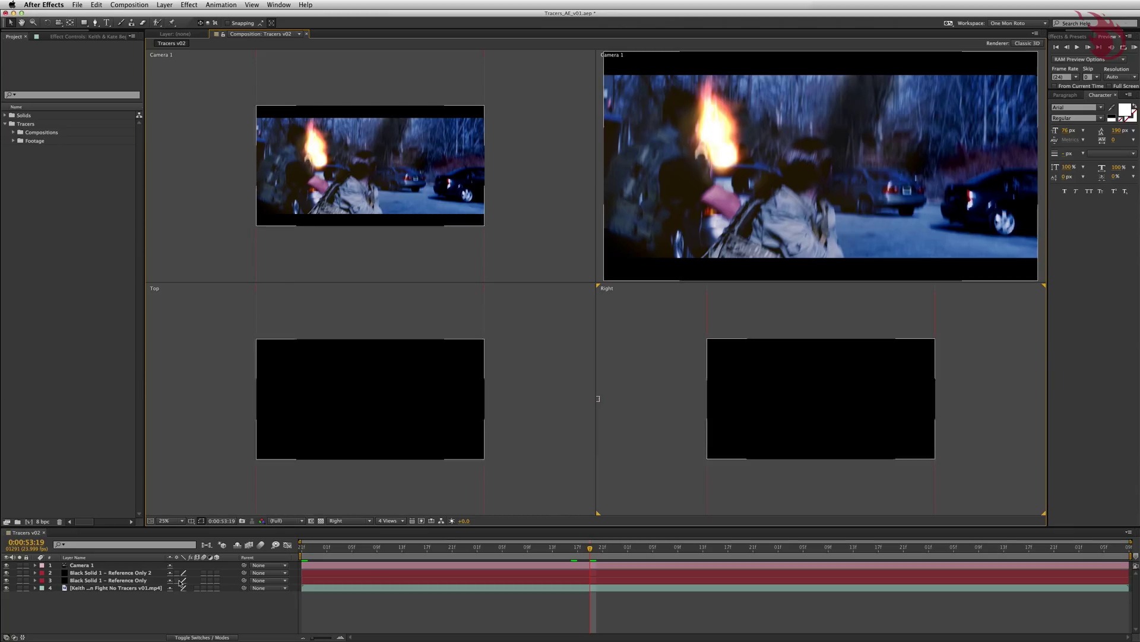
left_click(109, 566)
scroll(483, 383, "down", 1)
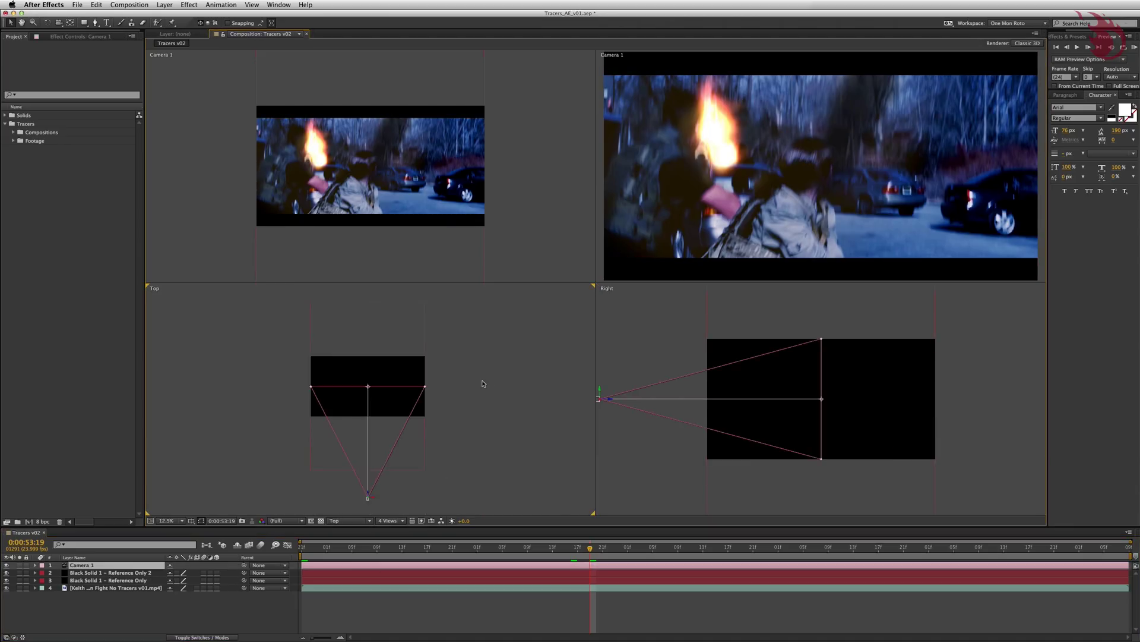
left_click_drag(484, 380, 503, 344)
scroll(478, 395, "up", 1)
scroll(479, 398, "up", 4)
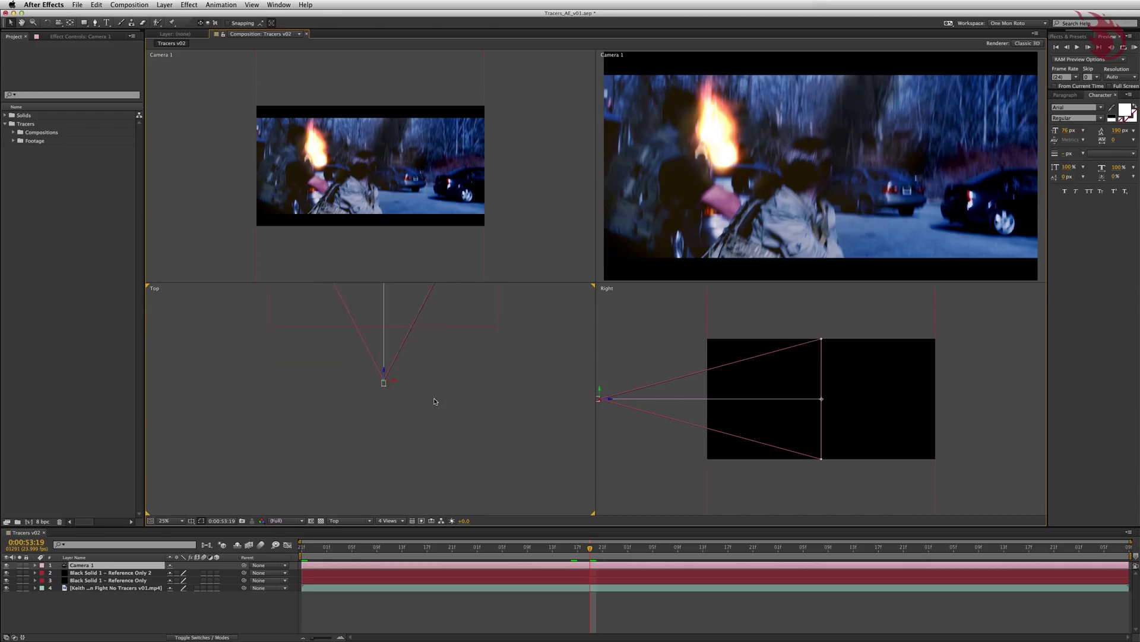
left_click_drag(456, 429, 453, 466)
left_click_drag(420, 399, 431, 408)
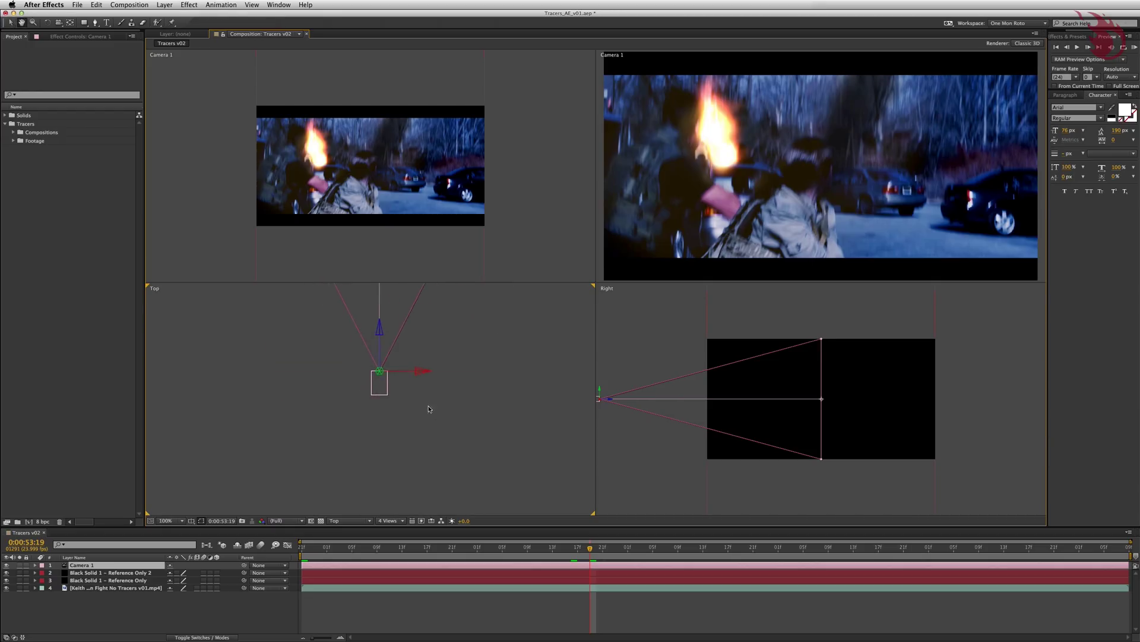
mouse_move(712, 450)
left_mouse_down()
mouse_move(819, 460)
mouse_move(695, 448)
left_mouse_up()
scroll(723, 462, "up", 2)
scroll(724, 462, "down", 3)
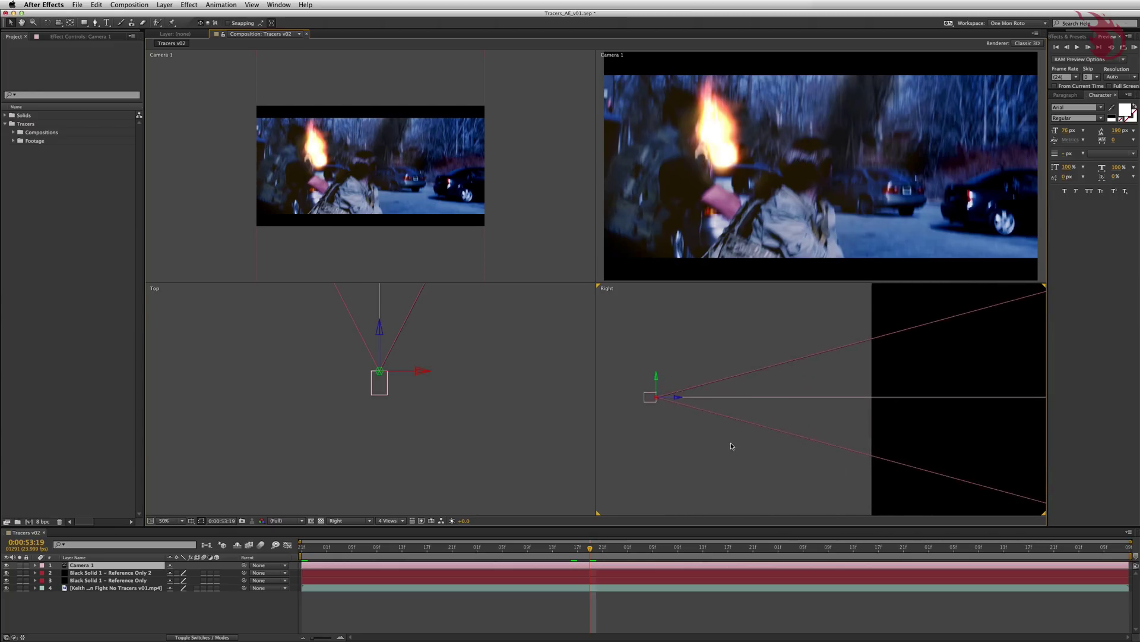
scroll(733, 446, "down", 2)
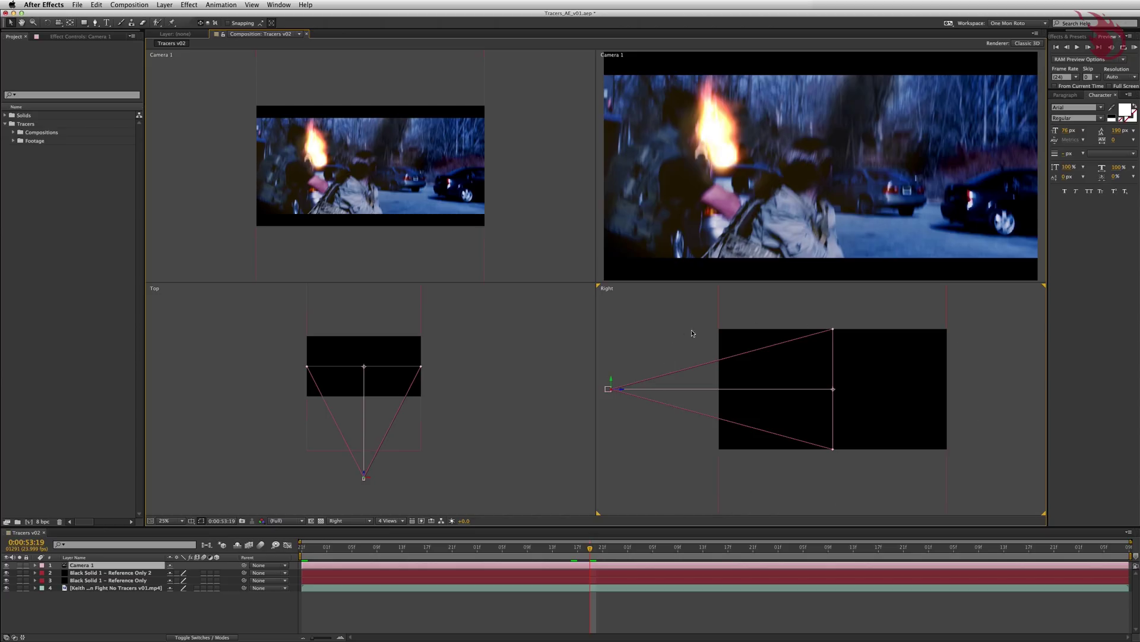
scroll(698, 433, "down", 2)
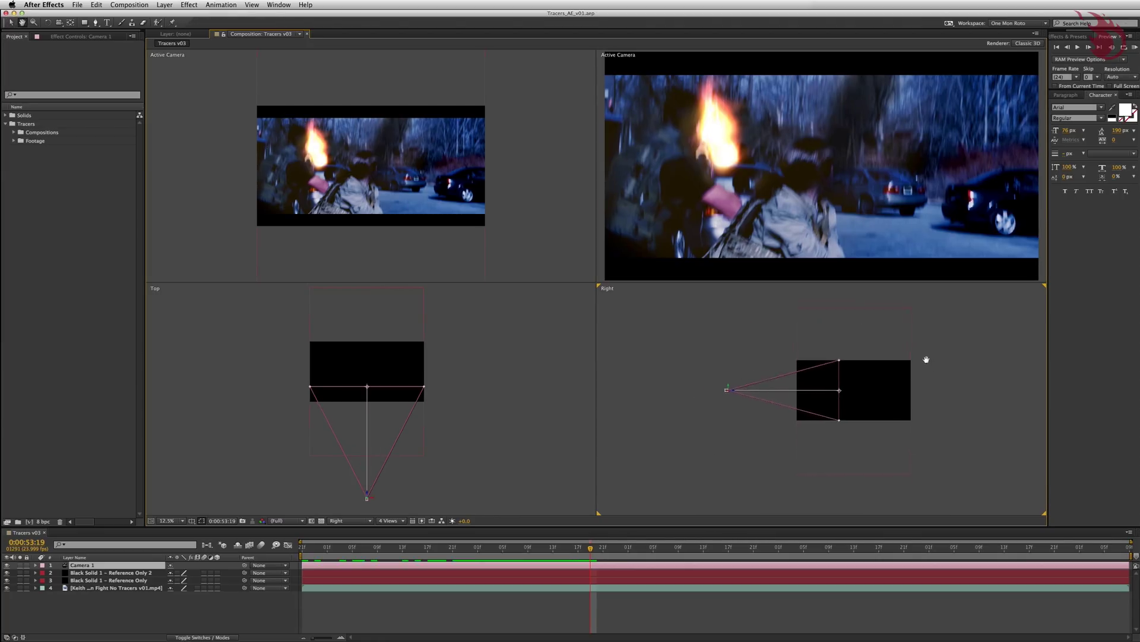
left_click_drag(926, 360, 910, 387)
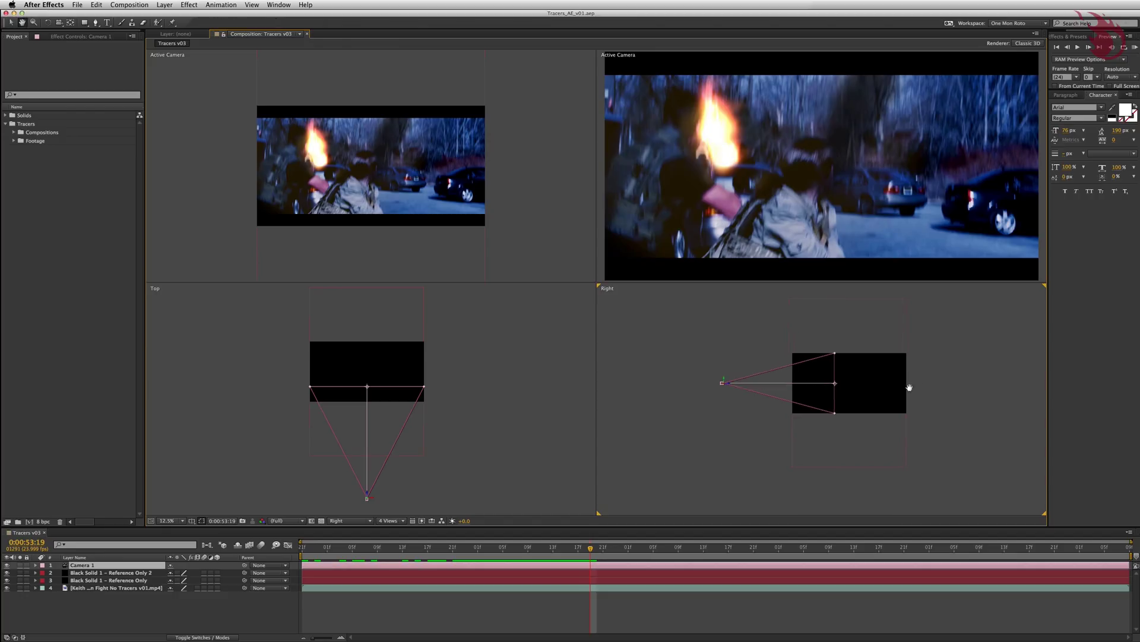
Frame the camera and its field of view at 25% in the Right view and recentre the Top view
left_click_drag(800, 414, 805, 423)
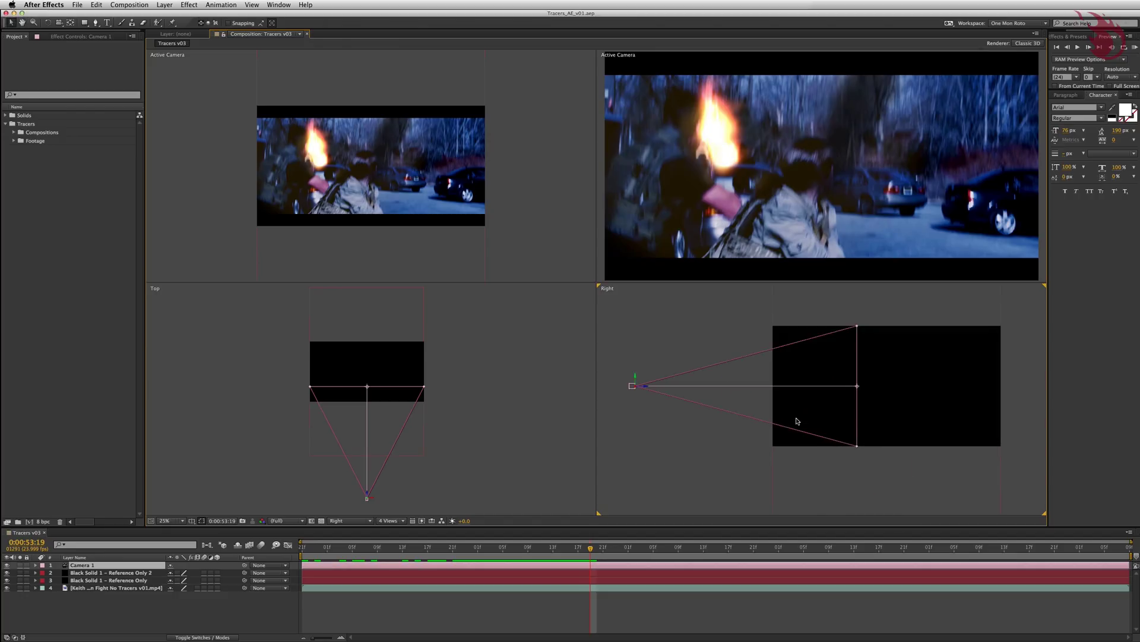
left_click_drag(774, 416, 815, 426)
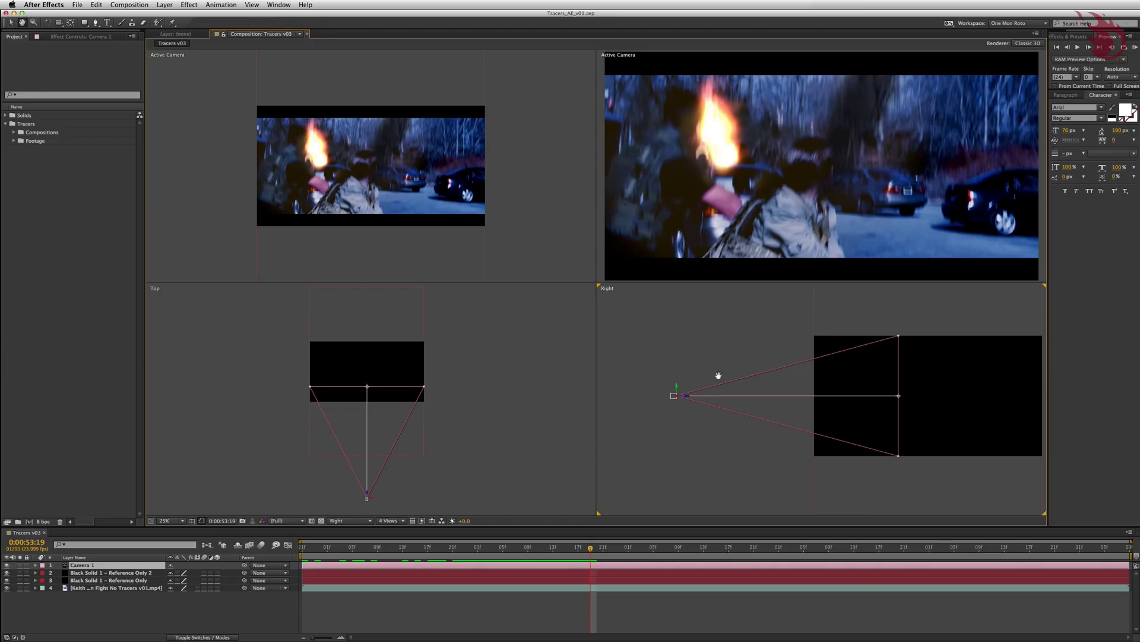
left_click_drag(721, 377, 744, 374)
left_click_drag(465, 379, 482, 379)
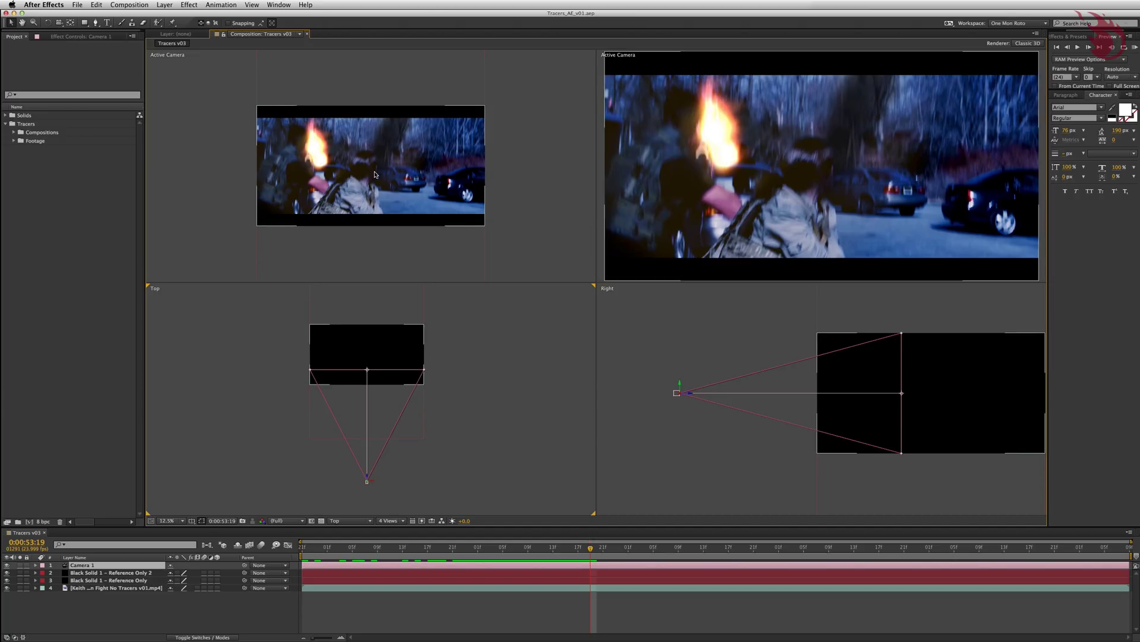
Create a new comp-sized solid layer, 2048 x 1080 px, with a pale yellow color
left_click(164, 5)
mouse_move(172, 16)
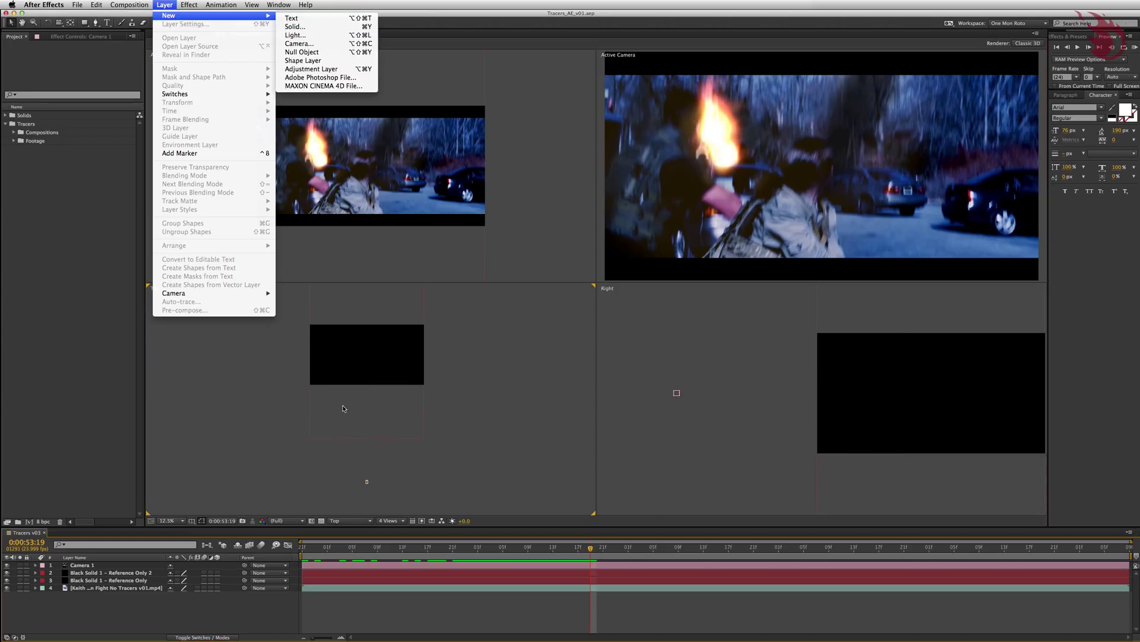
left_click(299, 612)
right_click(295, 578)
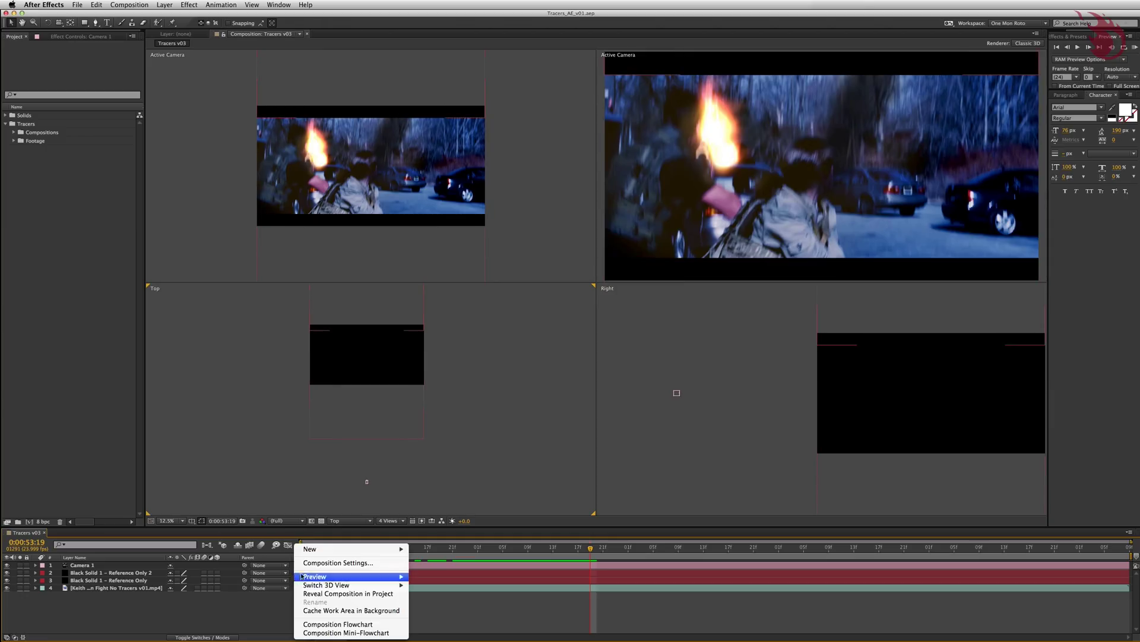
mouse_move(331, 549)
left_click(485, 572)
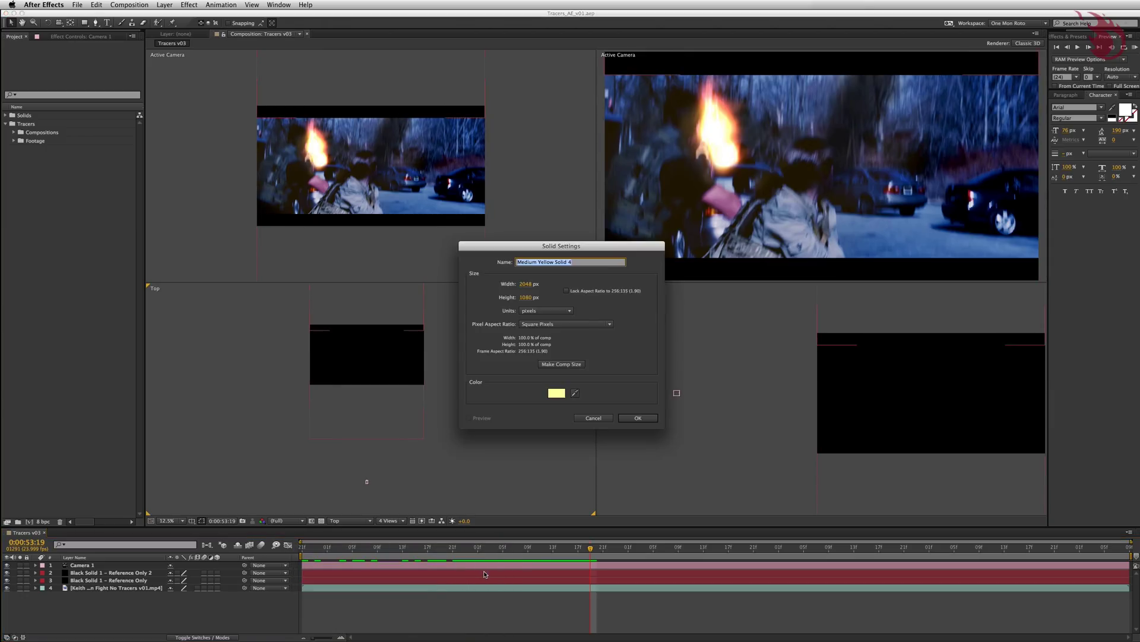
left_click(557, 394)
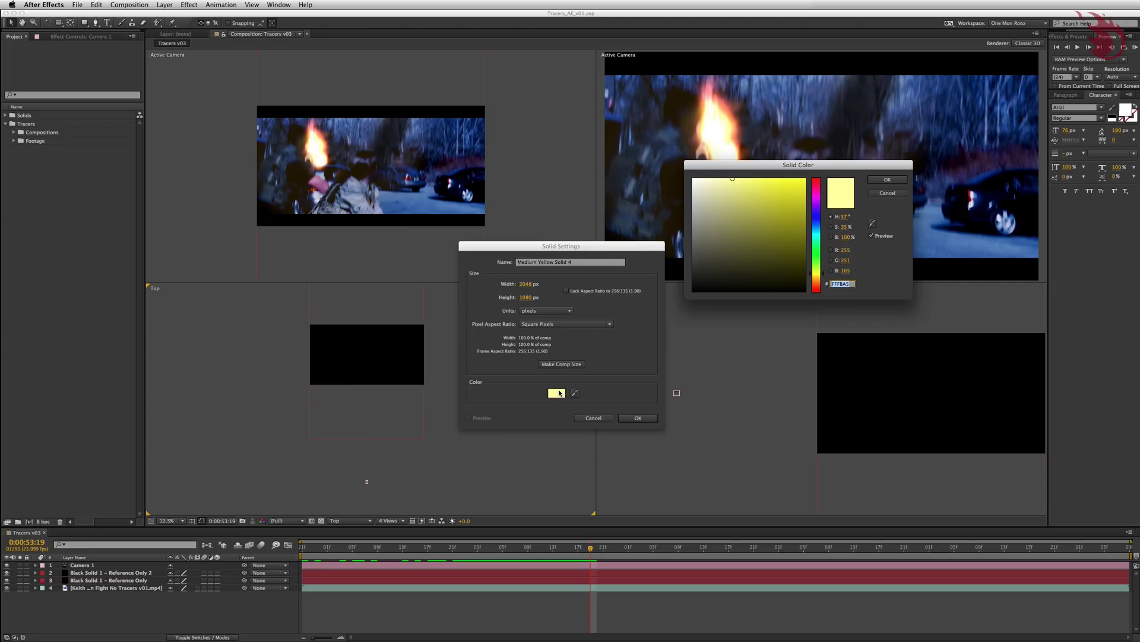
mouse_move(817, 279)
left_mouse_down()
mouse_move(817, 256)
mouse_move(818, 275)
left_mouse_up()
mouse_move(756, 187)
left_mouse_down()
mouse_move(766, 181)
mouse_move(730, 183)
left_mouse_up()
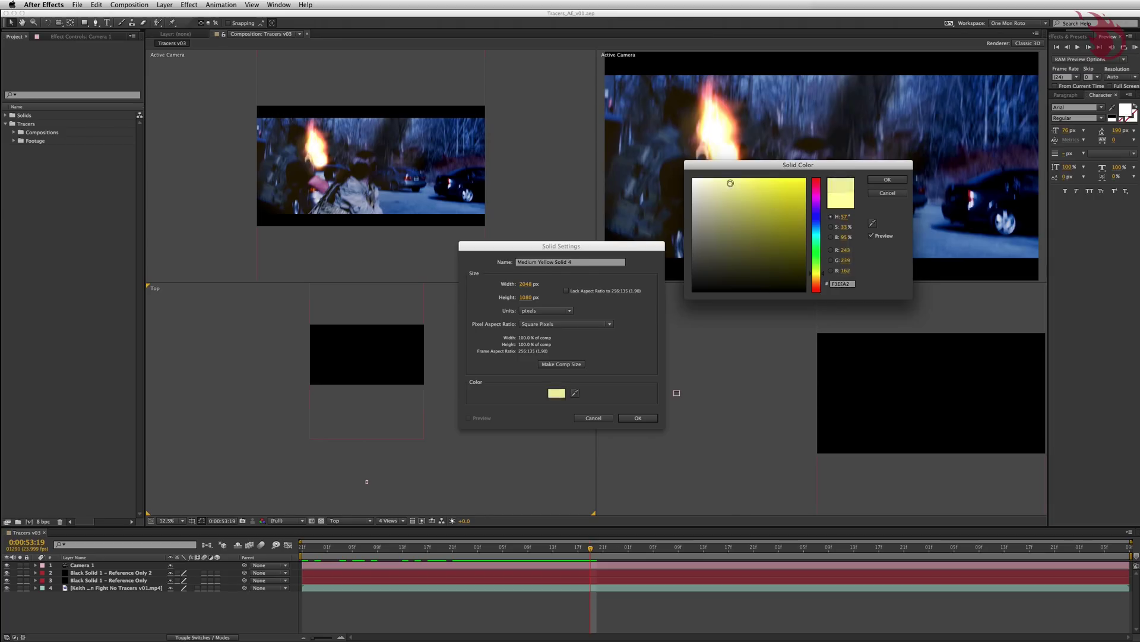
left_click(887, 179)
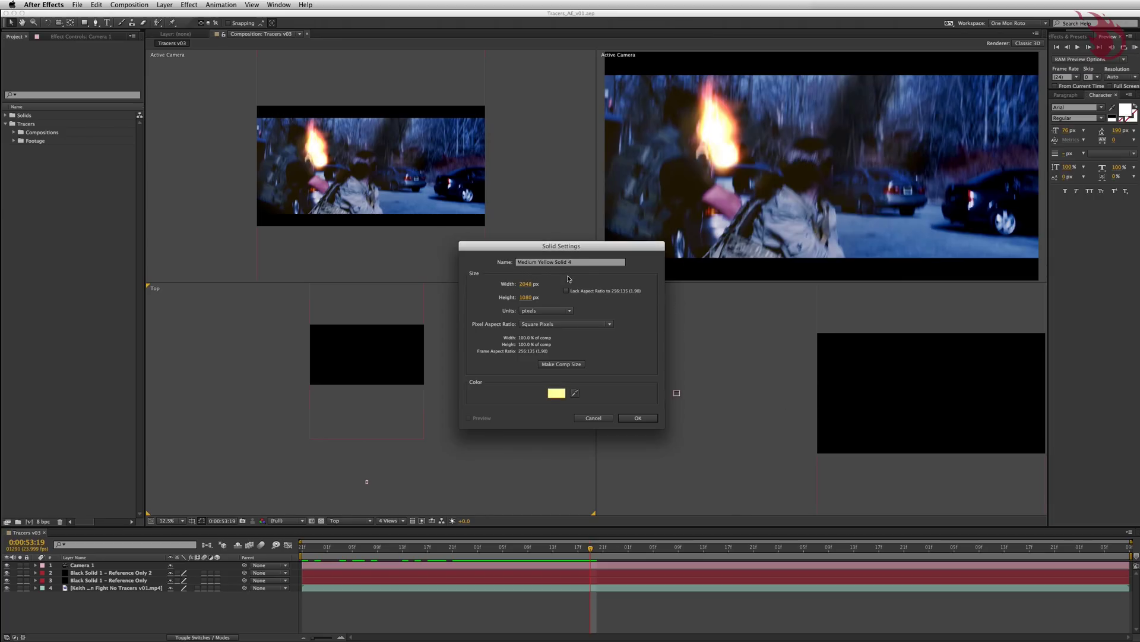
left_click(637, 418)
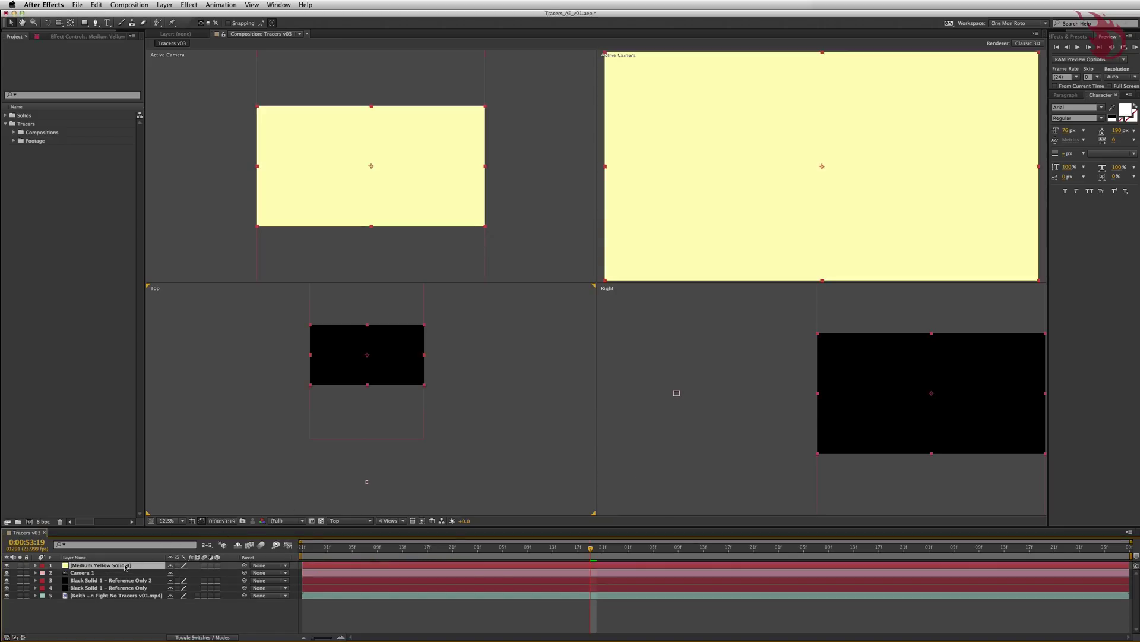
Rename the yellow solid layer Tracer 1 and scale it down to a short, thin horizontal streak at the frame's center
key("Return")
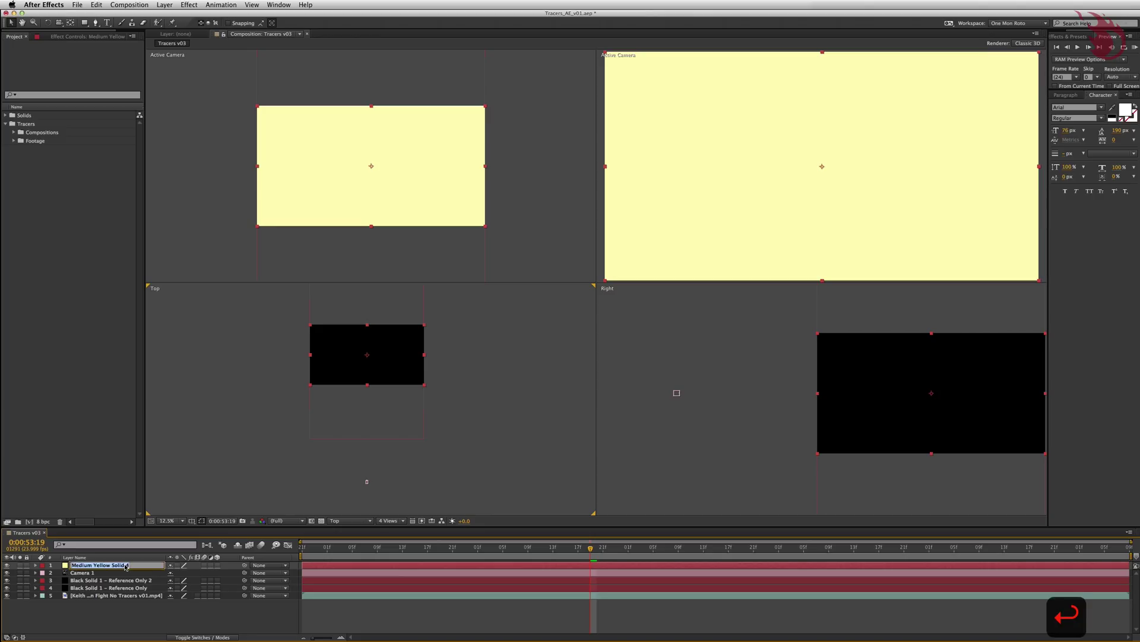
type("Tracer 1")
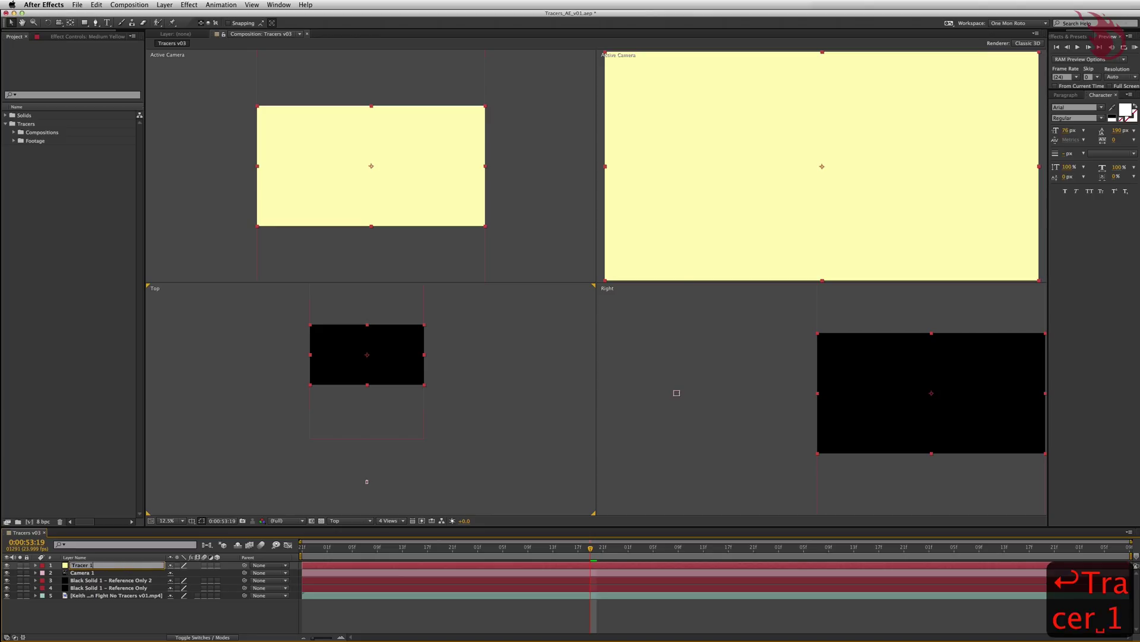
key("Return")
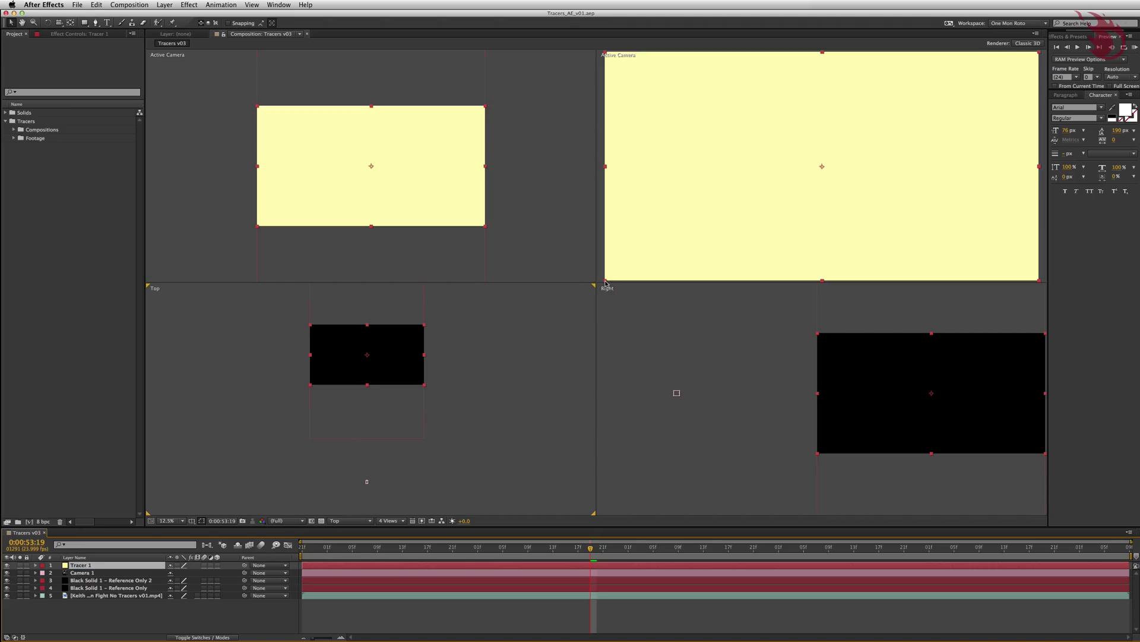
left_click_drag(606, 282, 772, 168)
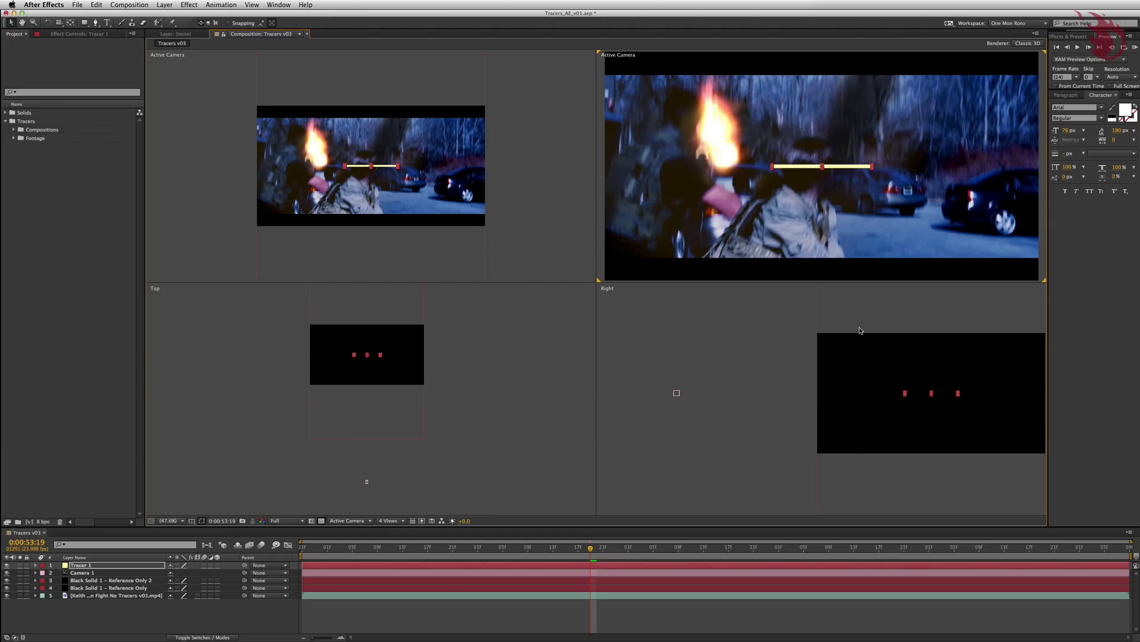
Apply a Gaussian Blur with Blurriness 600 to the Tracer 1 layer
left_click(75, 567)
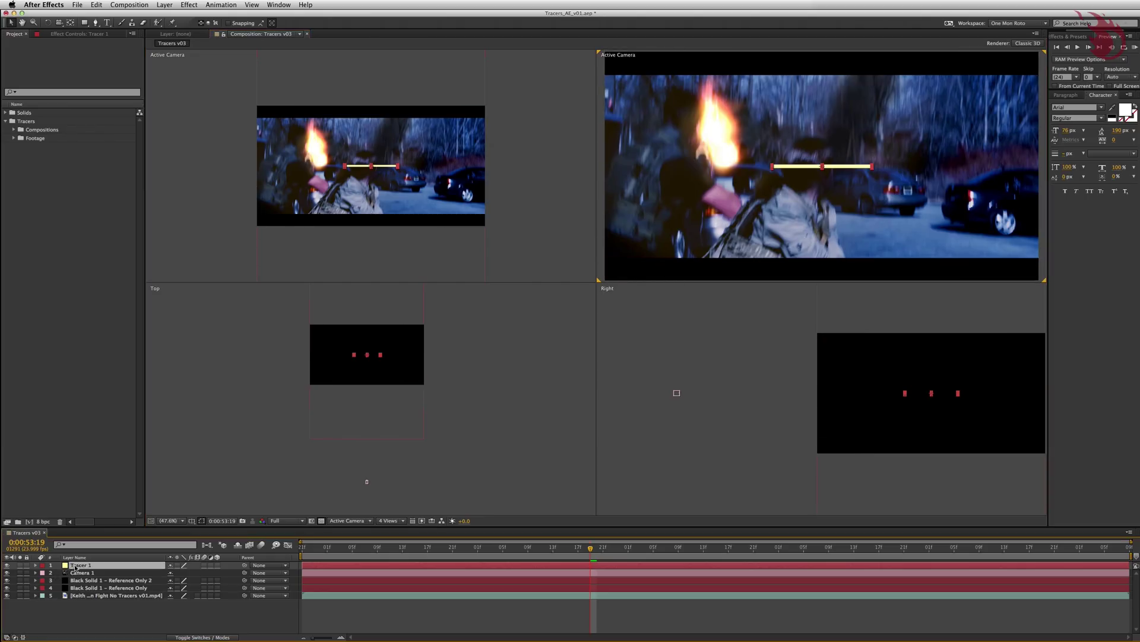
left_click(189, 5)
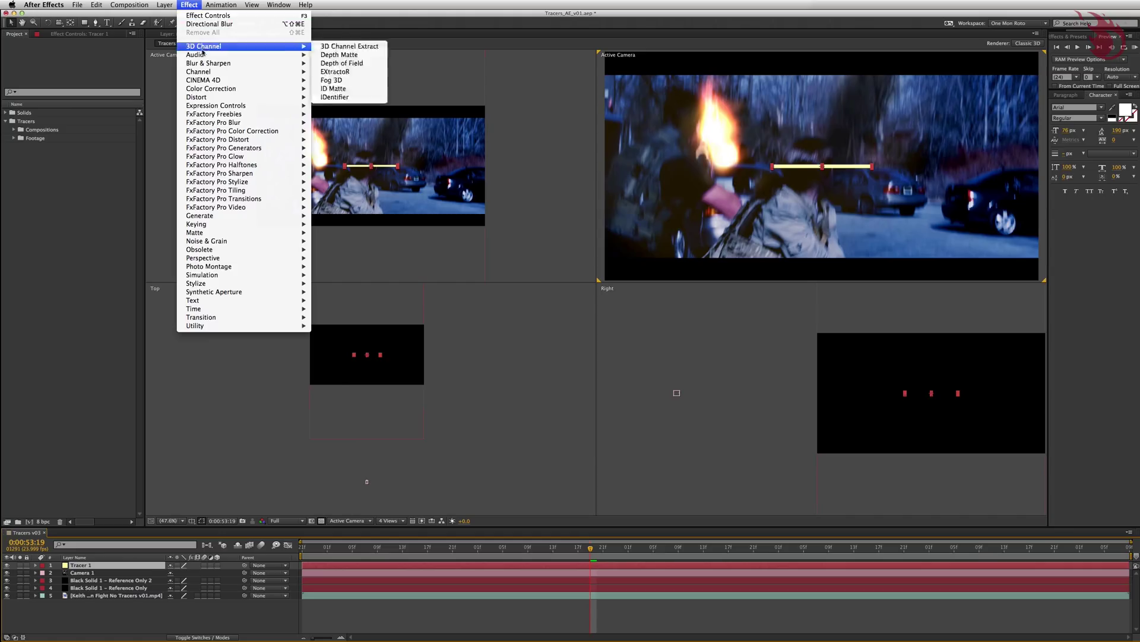
mouse_move(210, 64)
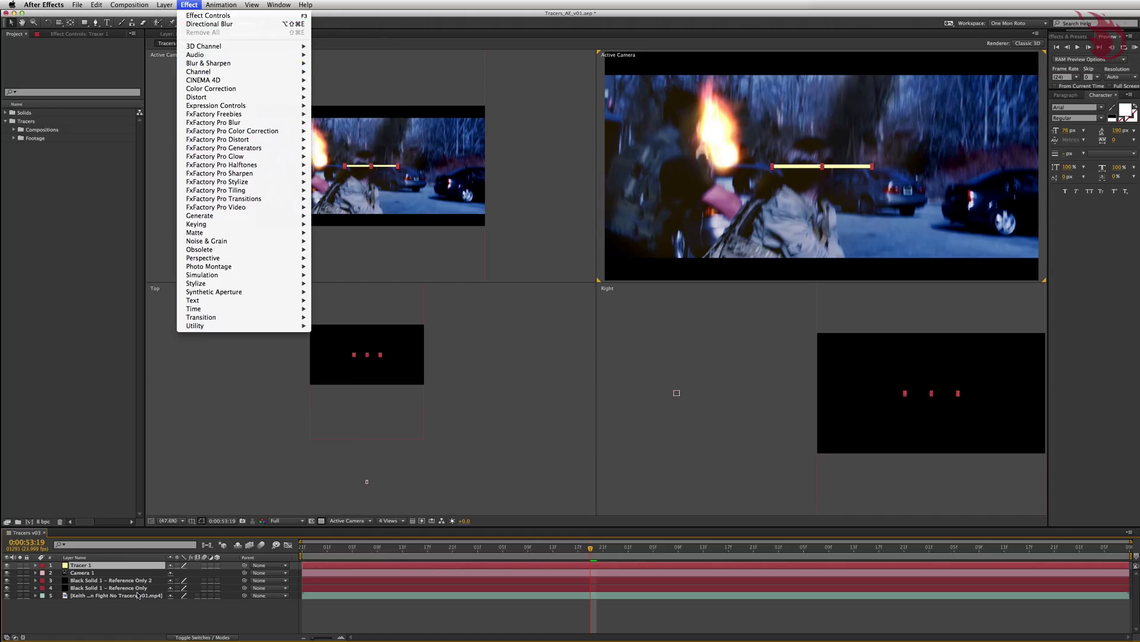
left_click(217, 575)
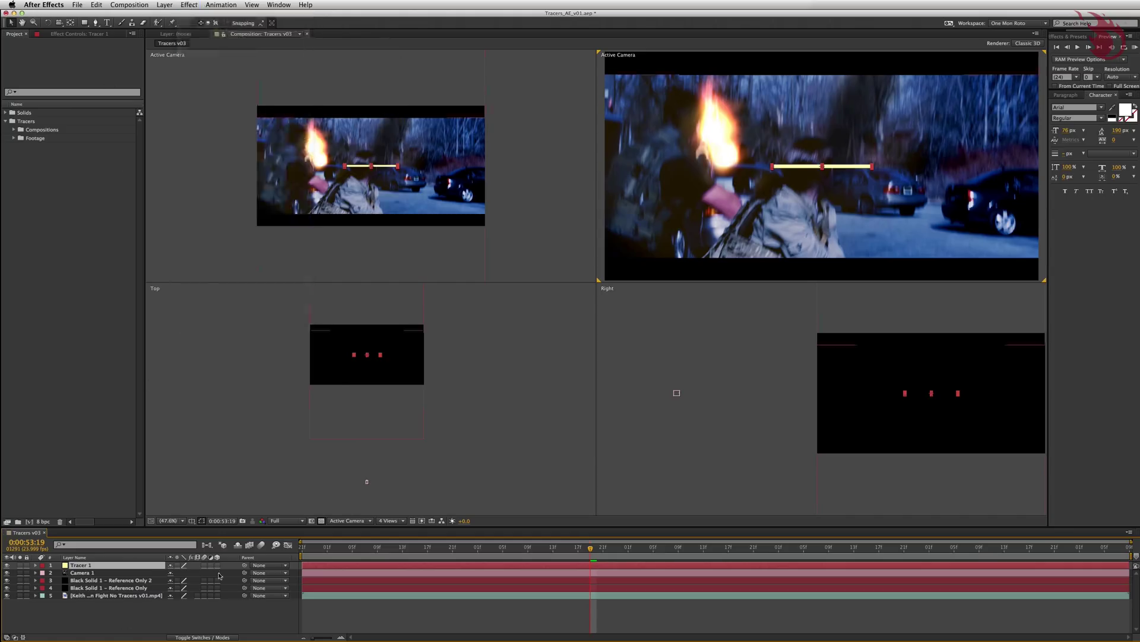
left_click(78, 34)
right_click(64, 94)
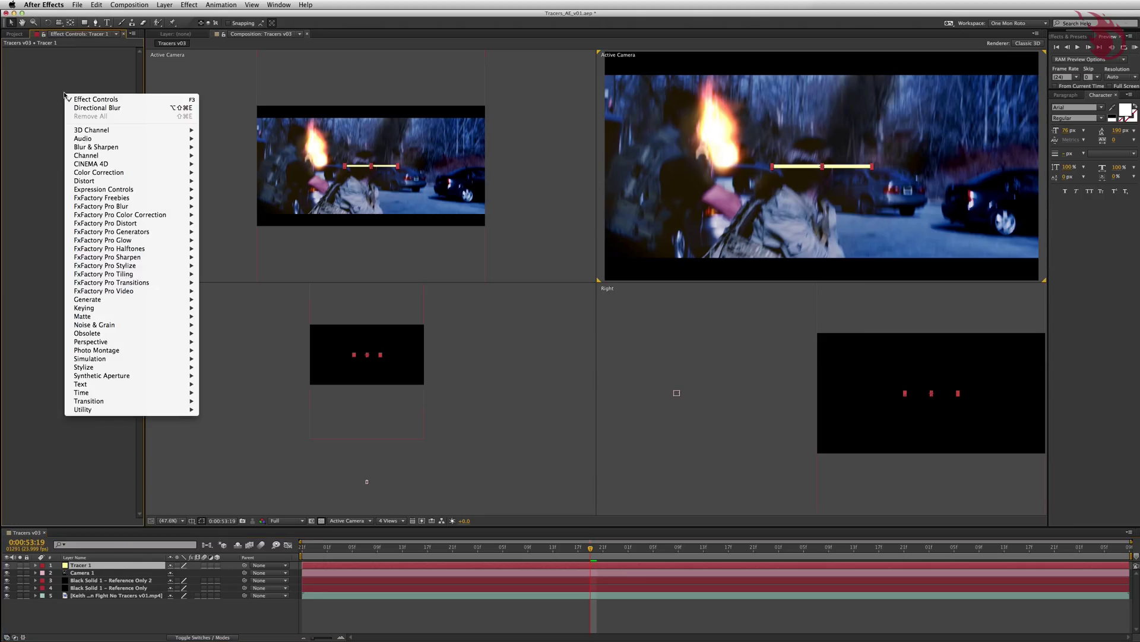
mouse_move(122, 148)
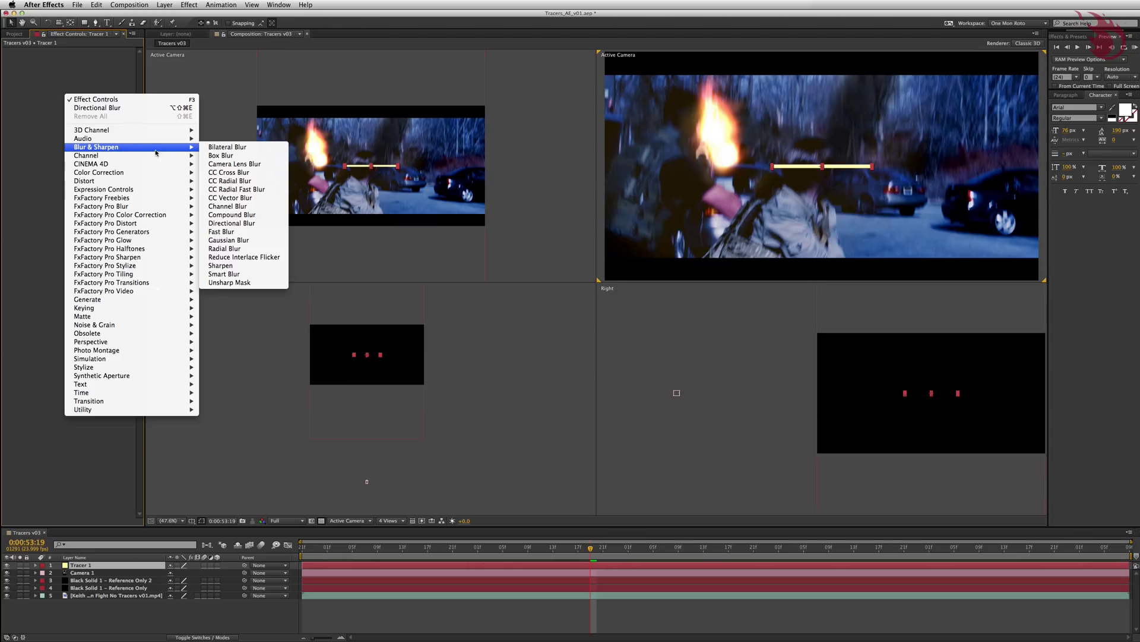
left_click(274, 240)
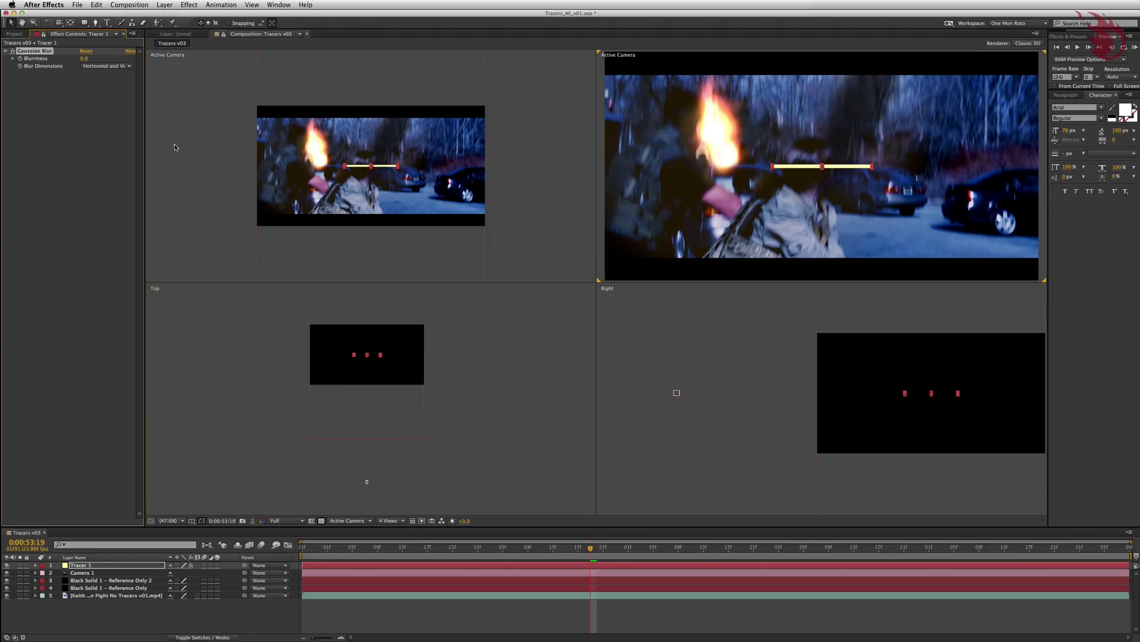
left_click(83, 59)
type("600")
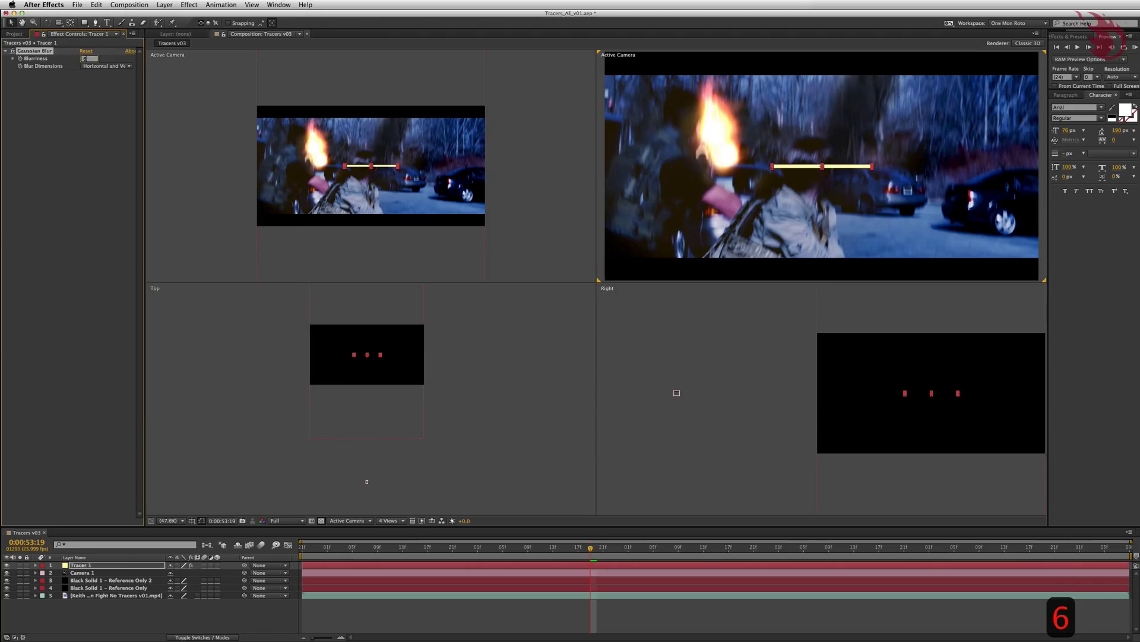
key("Return")
Add a Directional Blur to Tracer 1 with Direction 90° and Blur Length 600, and save the project
left_click(72, 118)
right_click(70, 118)
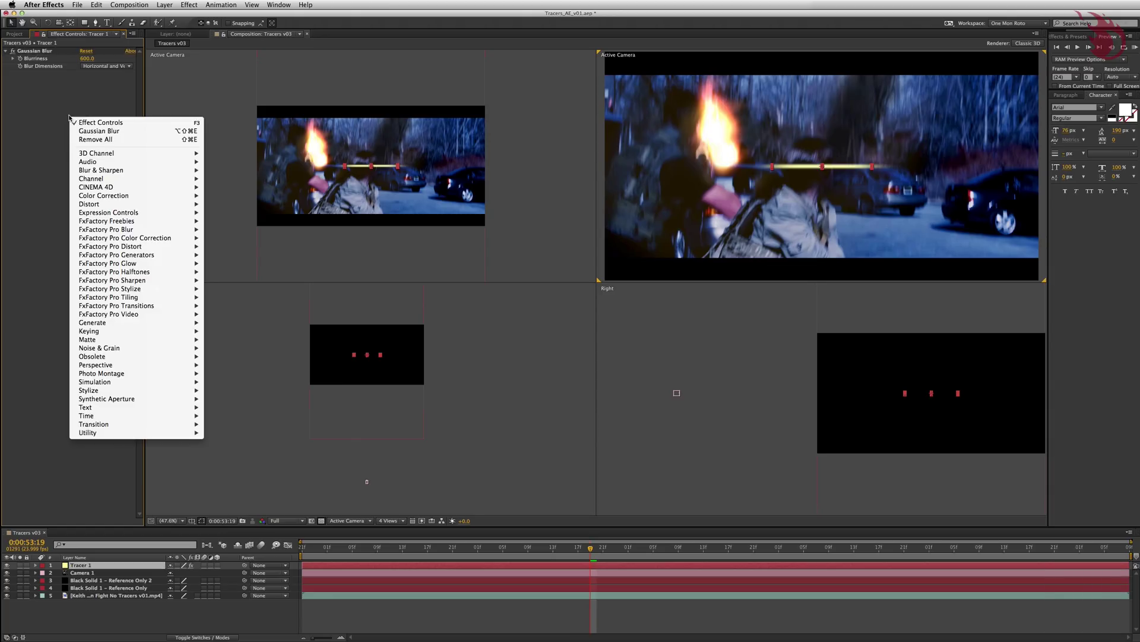
mouse_move(126, 172)
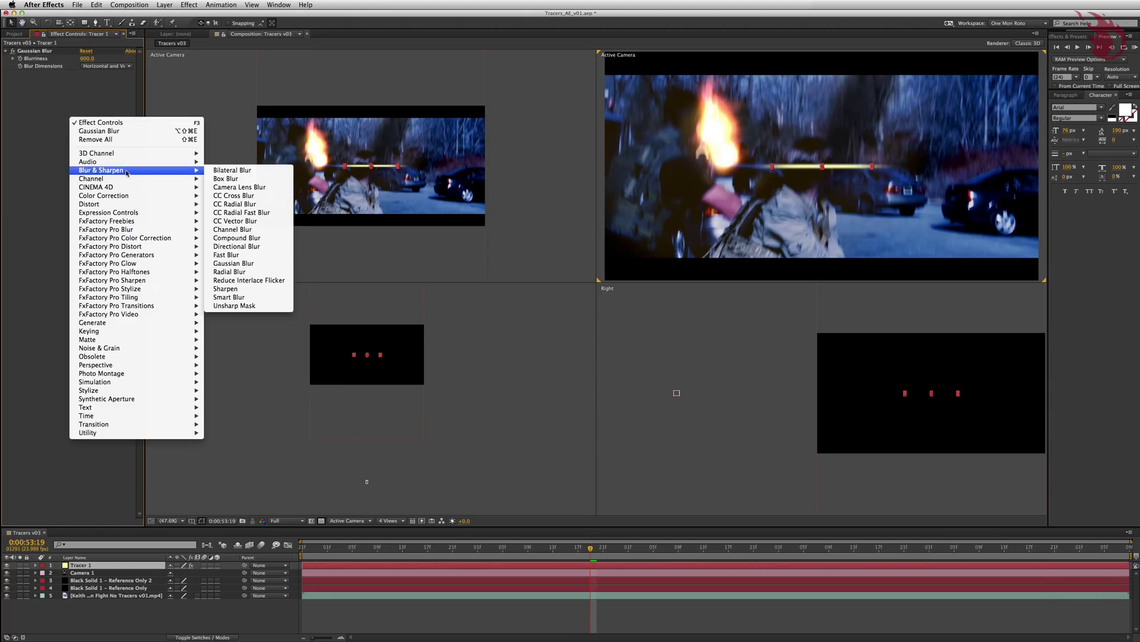
left_click(269, 248)
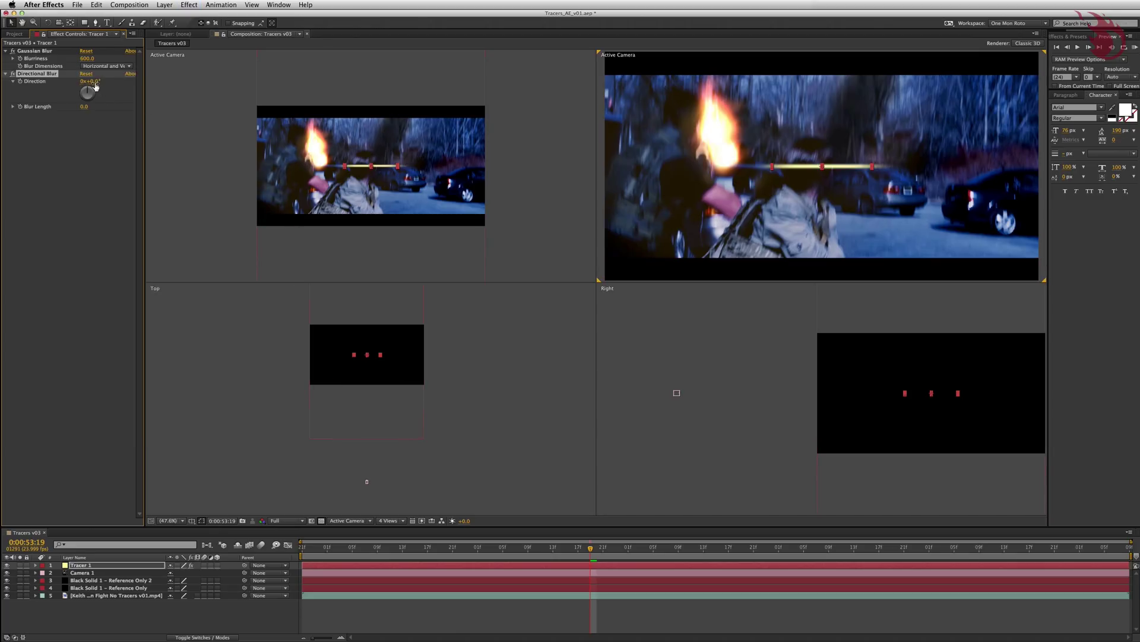
left_click(93, 81)
type("90")
key("Return")
left_click(85, 106)
type("600")
key("Return")
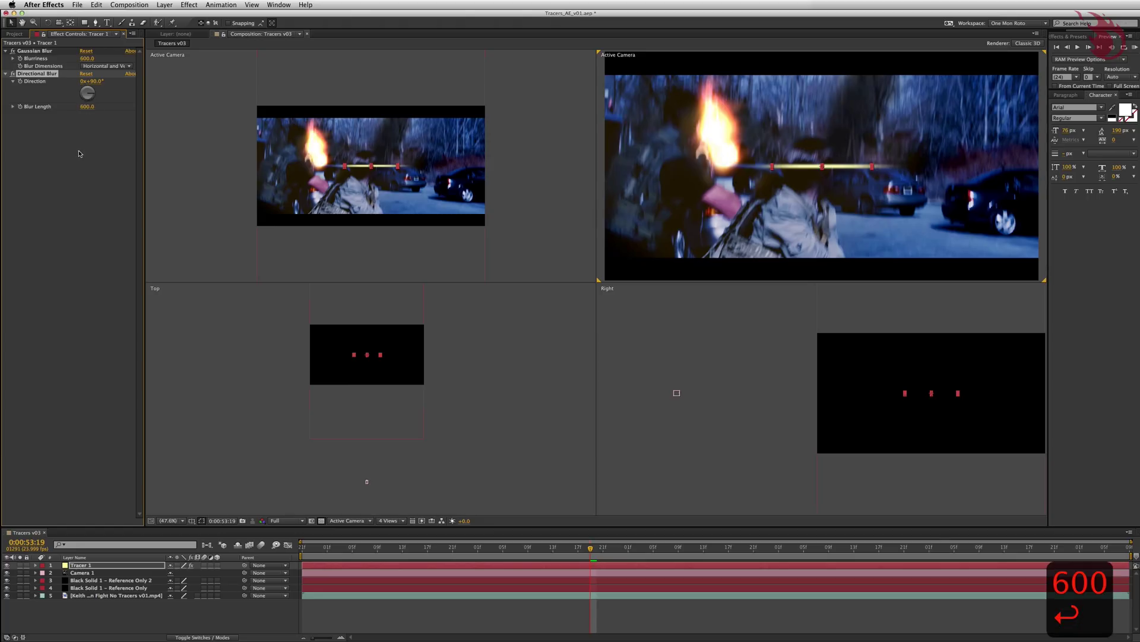
key("super+s")
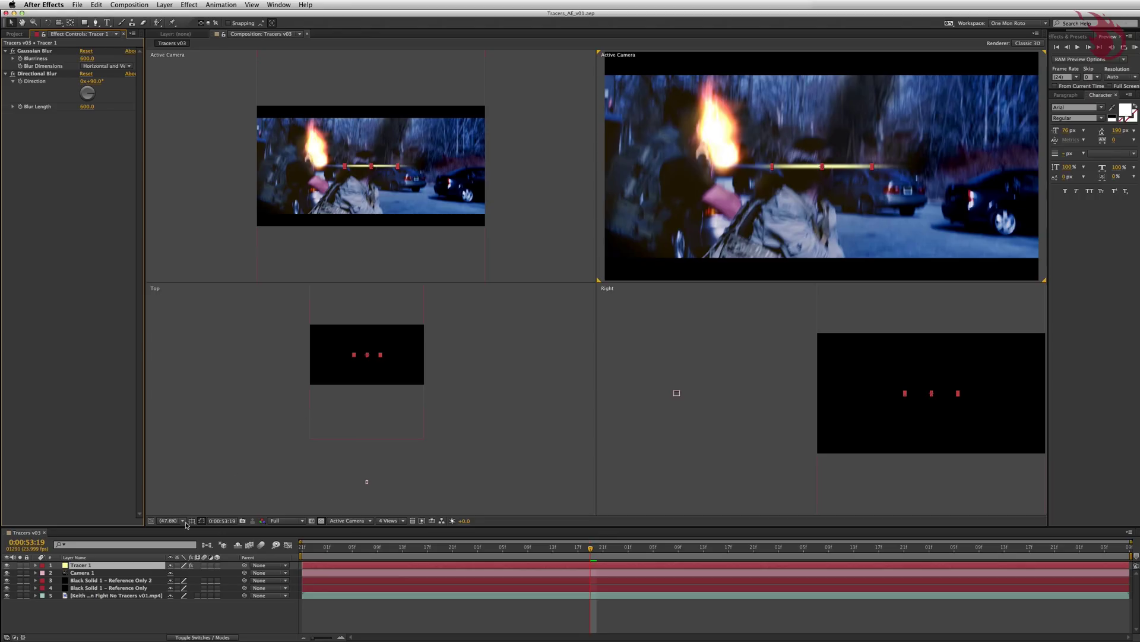
Make the Tracer 1 layer a 3D layer and save the project
left_click(227, 578)
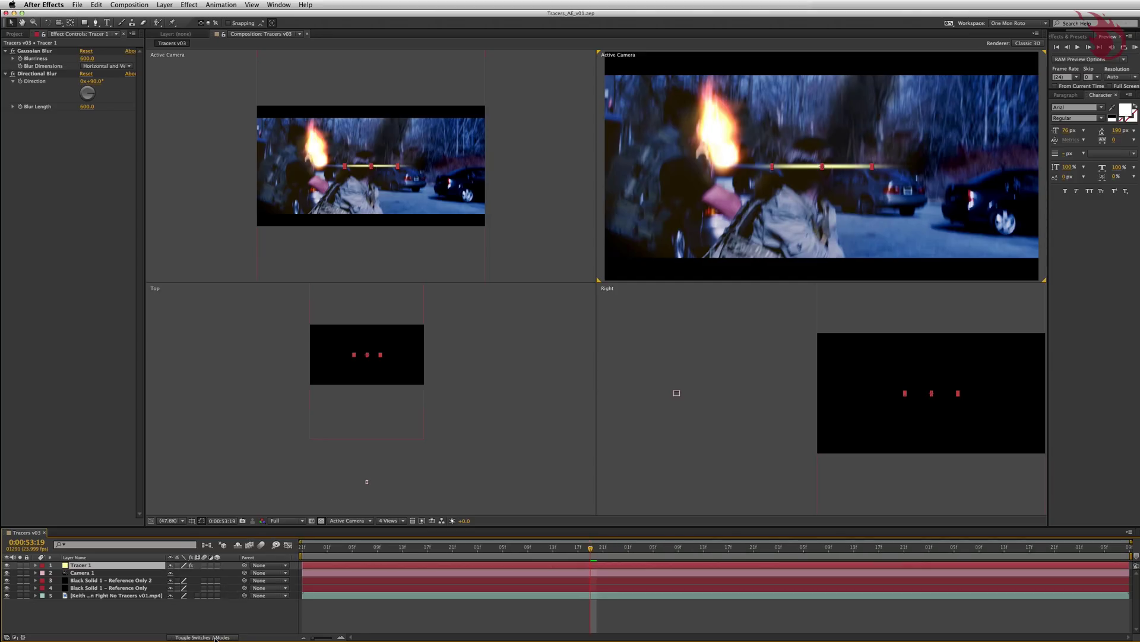
left_click(217, 565)
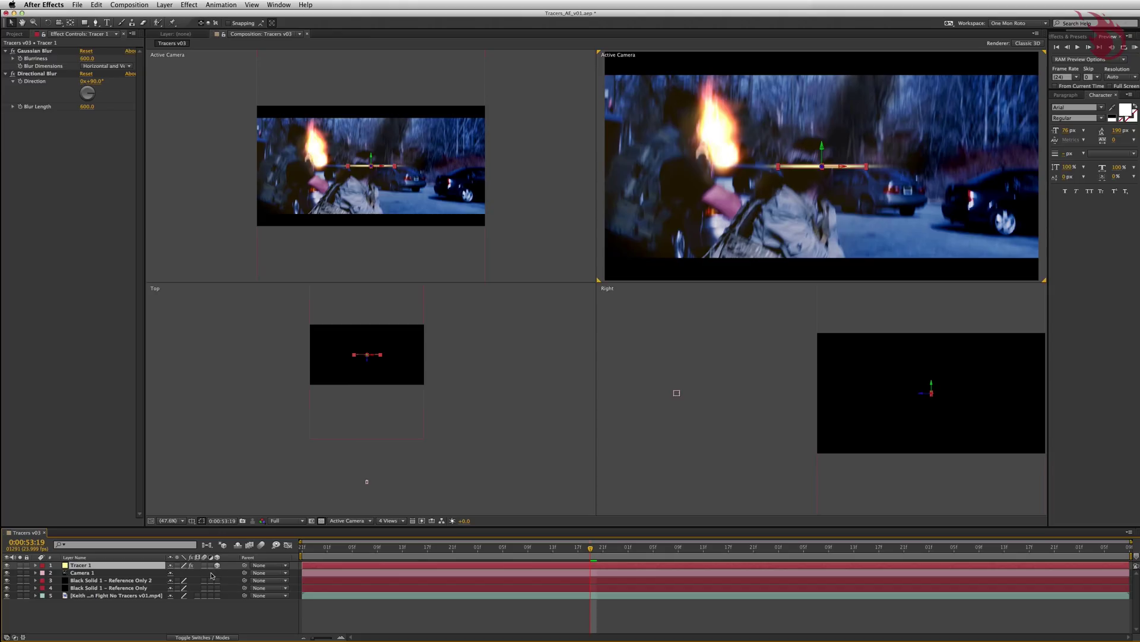
left_click(257, 602)
key("super+s")
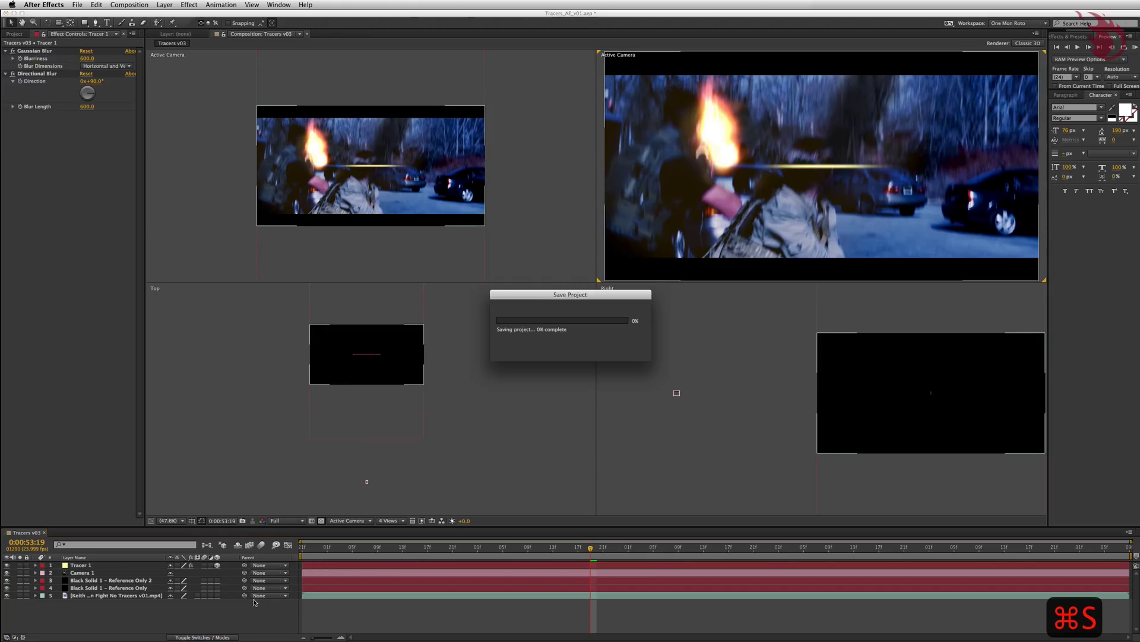
Trim the start of the Tracer 1 layer to 0:00:53:00, where the woman aims the yellow gun
mouse_move(482, 550)
left_mouse_down()
mouse_move(454, 551)
mouse_move(493, 553)
mouse_move(472, 552)
left_mouse_up()
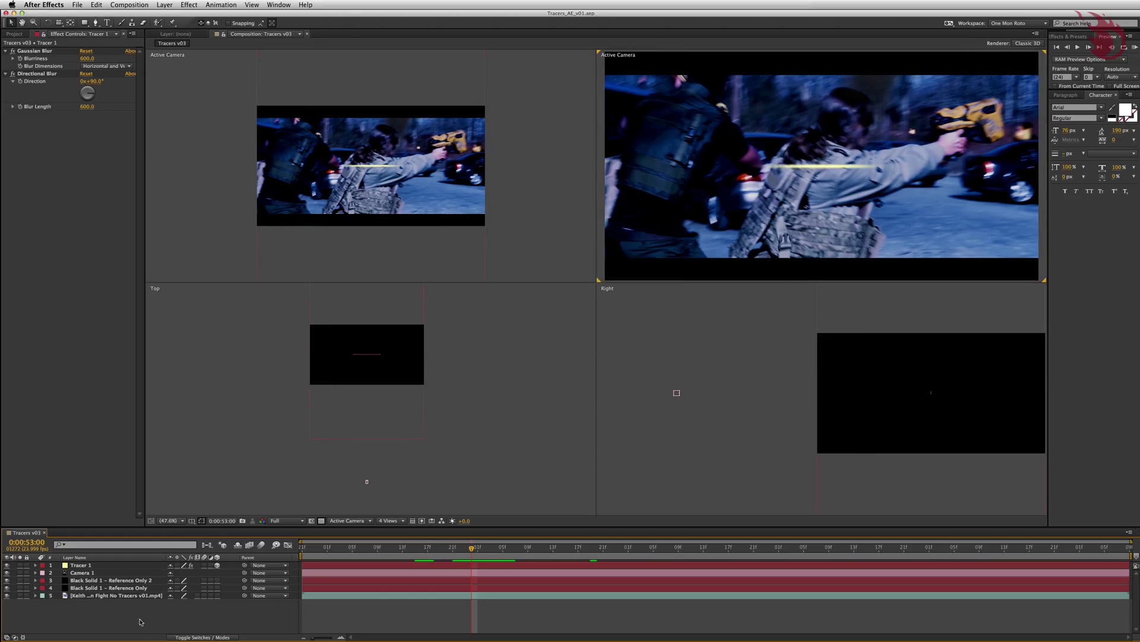
left_click(110, 567)
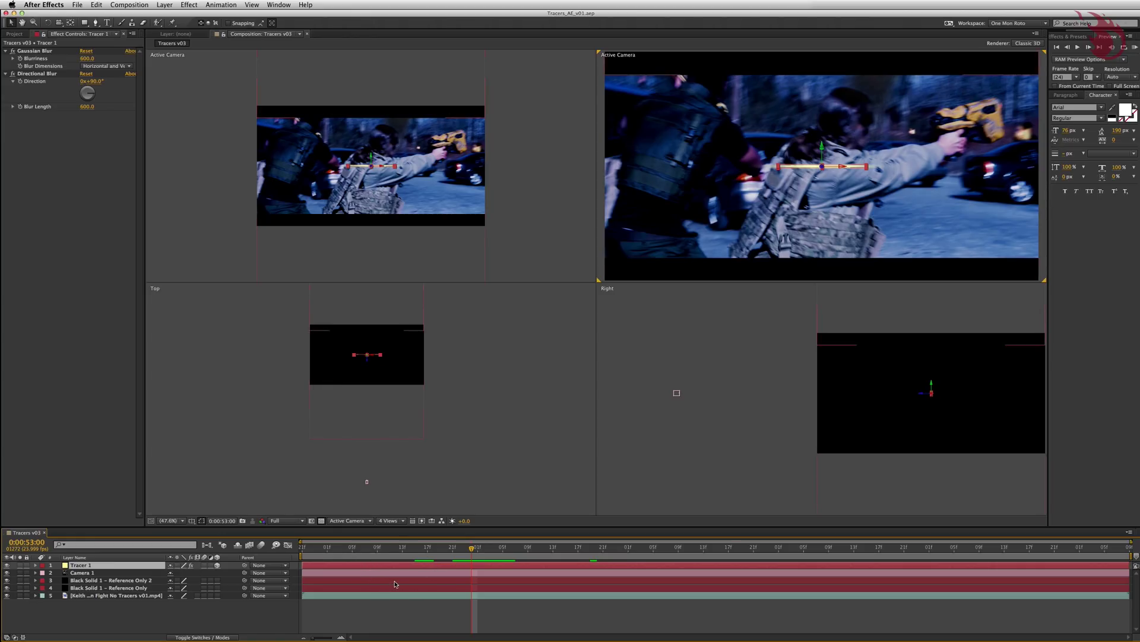
key("alt+bracketleft")
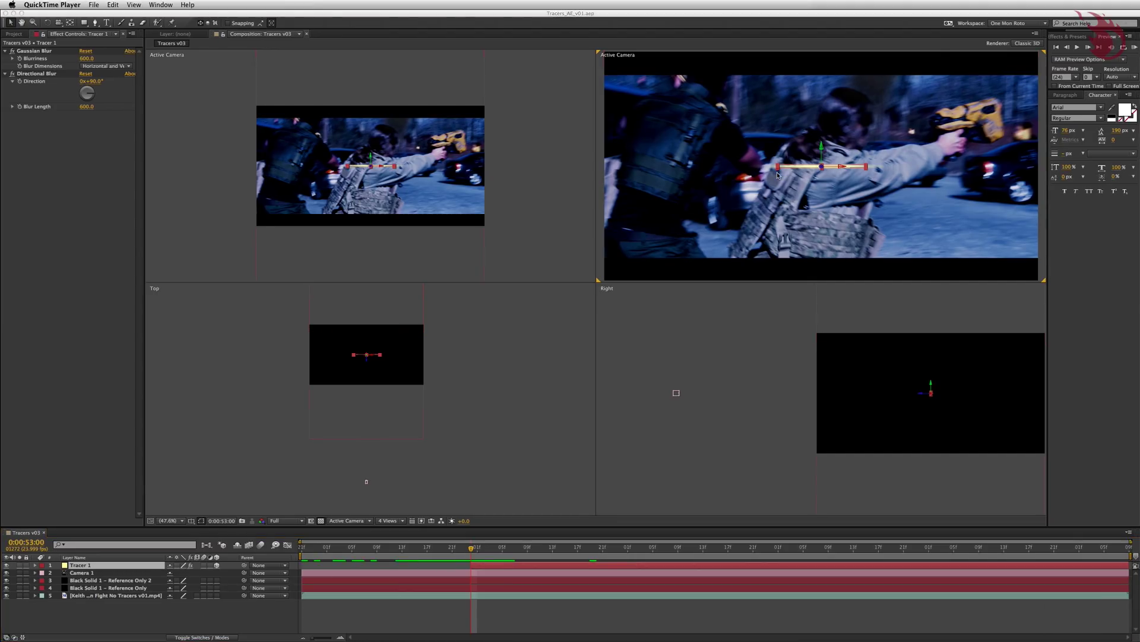
Rotate the Tracer 1 layer around its vertical axis so it points diagonally into the scene's depth
left_click(50, 24)
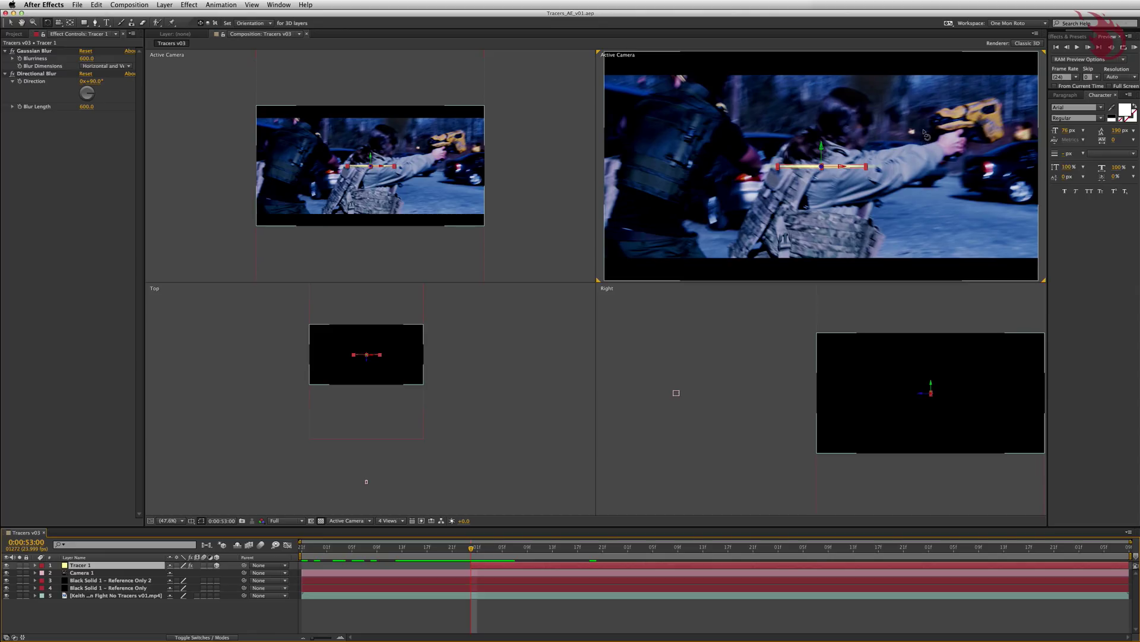
left_click(509, 369)
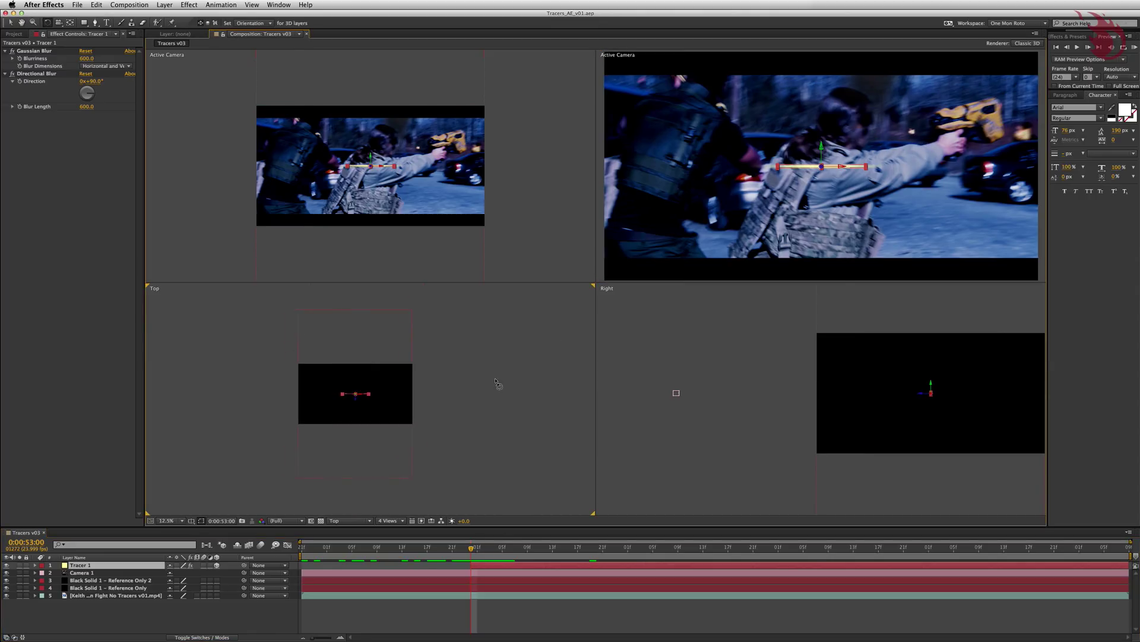
scroll(496, 382, "up", 1)
left_click_drag(490, 382, 515, 381)
left_click_drag(766, 386, 702, 381)
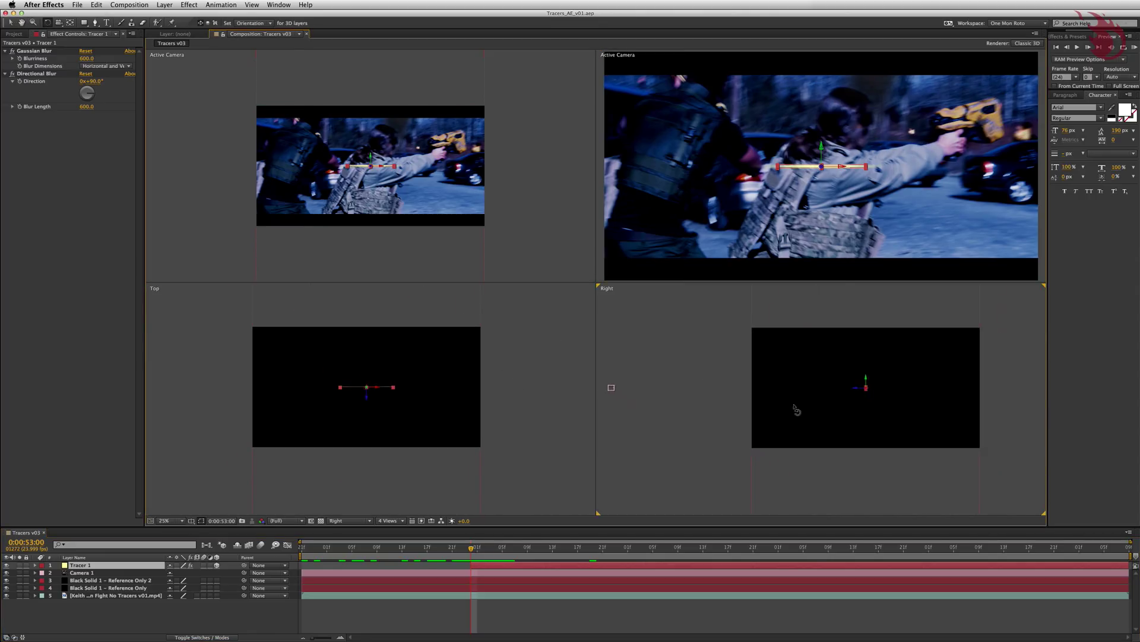
key("period")
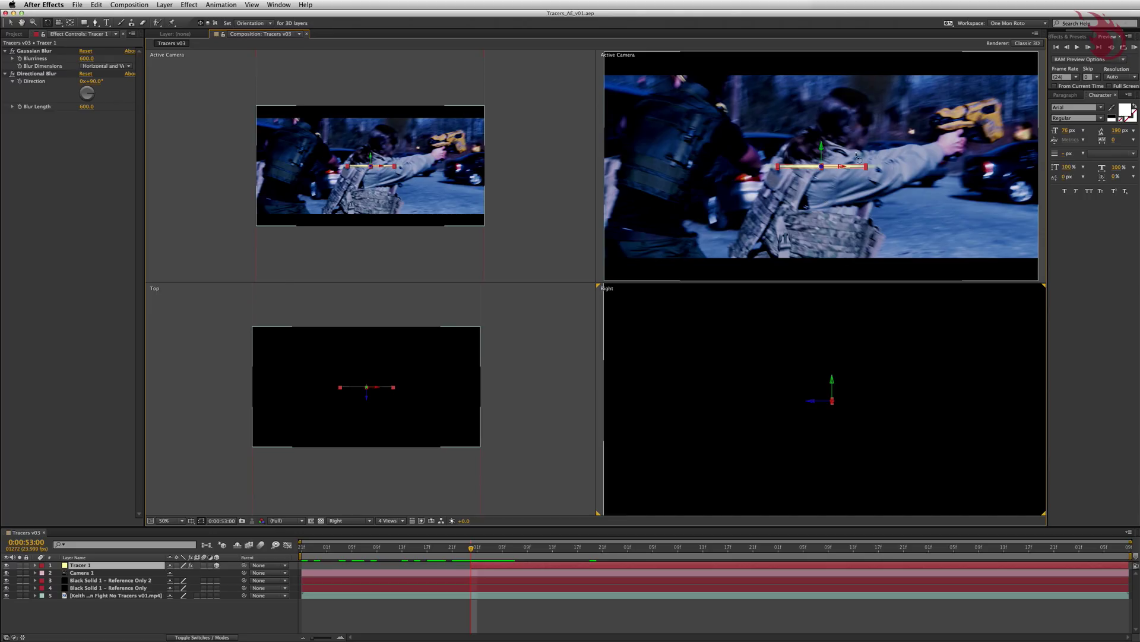
left_click_drag(808, 179, 840, 143)
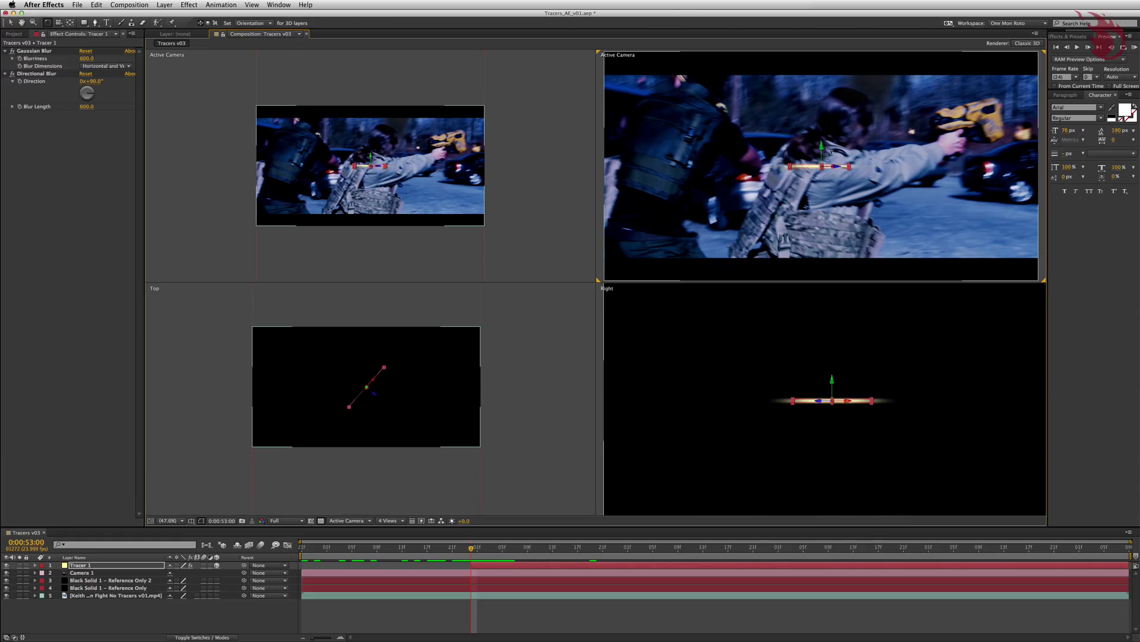
scroll(369, 410, "down", 2)
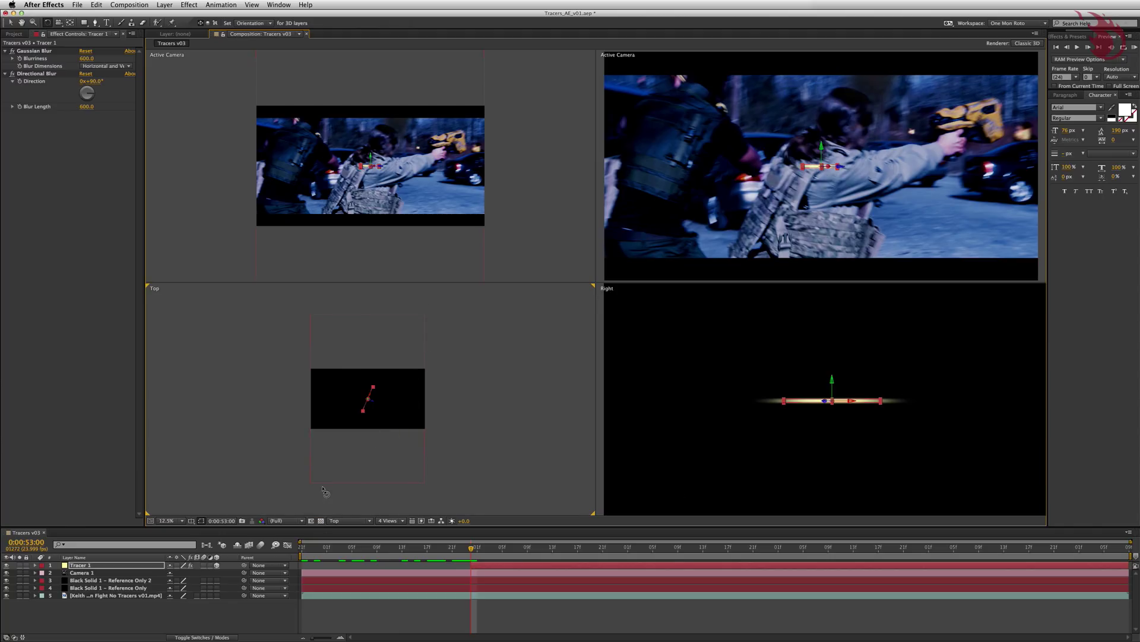
Move Tracer 1 far back from the camera and sideways toward the gun in the Top view
left_click(11, 25)
key("v")
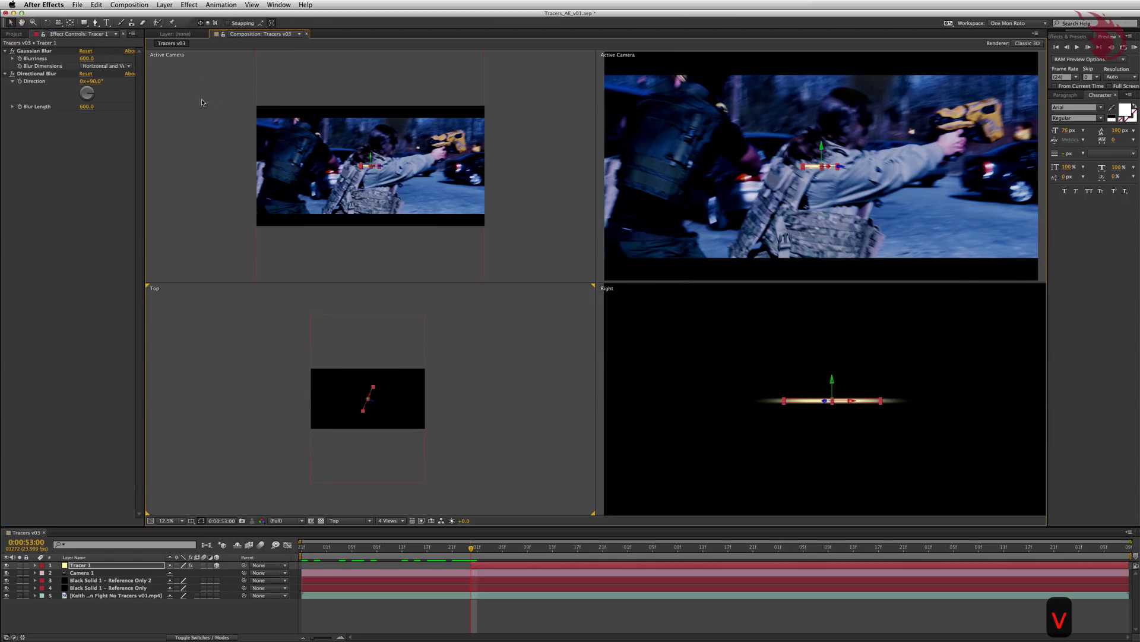
scroll(389, 425, "up", 1)
left_click_drag(416, 408, 546, 82)
scroll(412, 396, "up", 1)
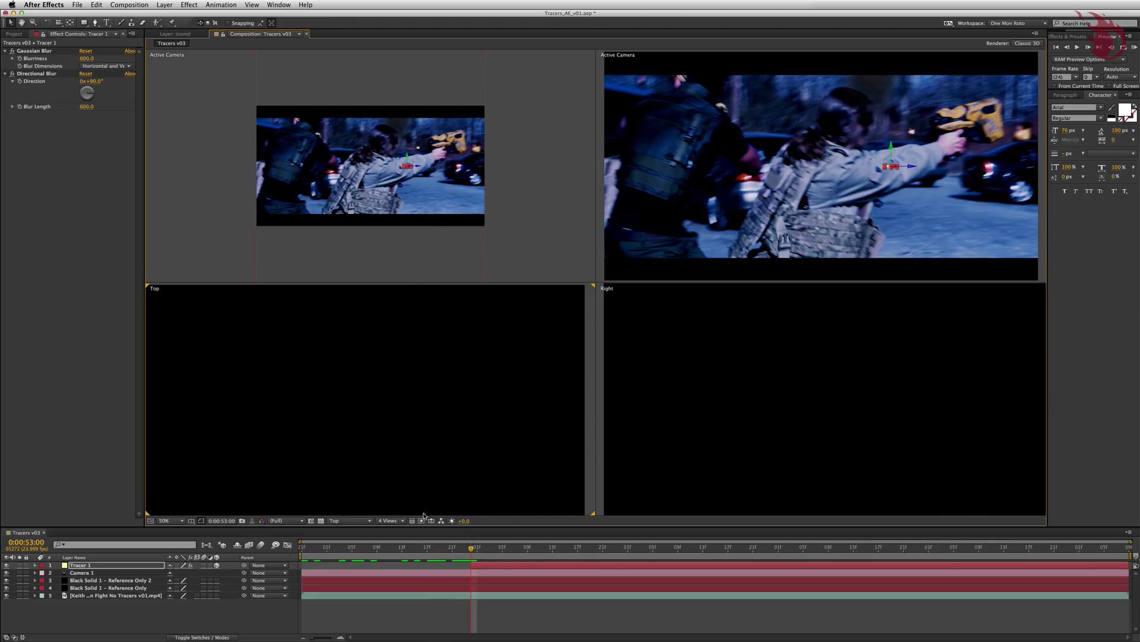
scroll(454, 392, "down", 6)
scroll(457, 392, "up", 2)
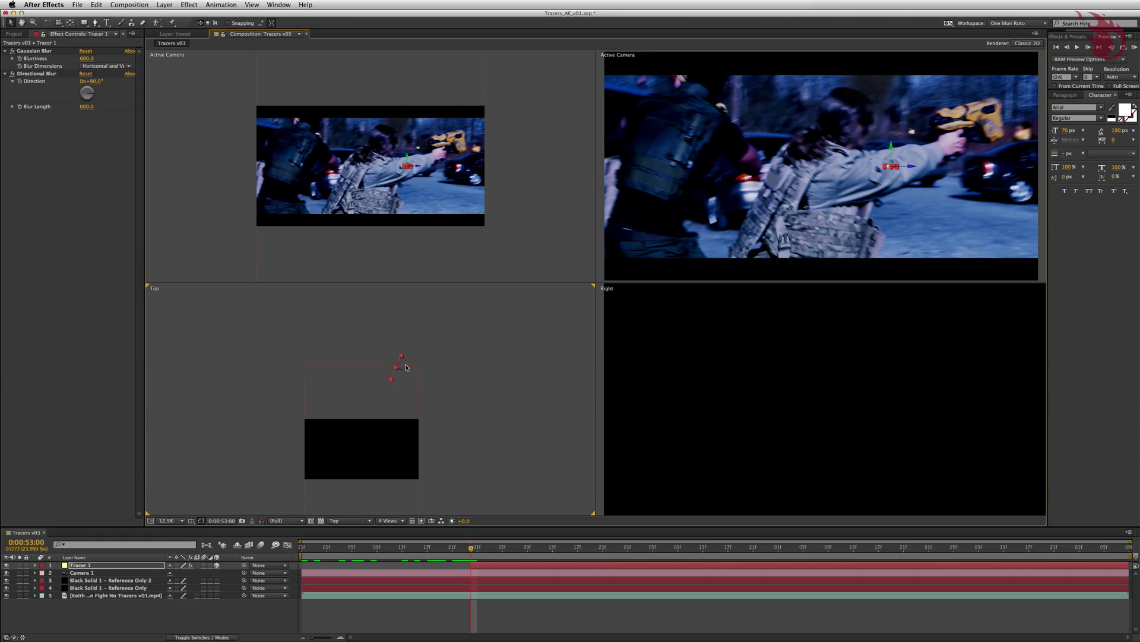
left_click_drag(399, 367, 447, 320)
Raise Tracer 1 and position it over the small distant muzzle flash between the woman's head and her gun
left_click(915, 150)
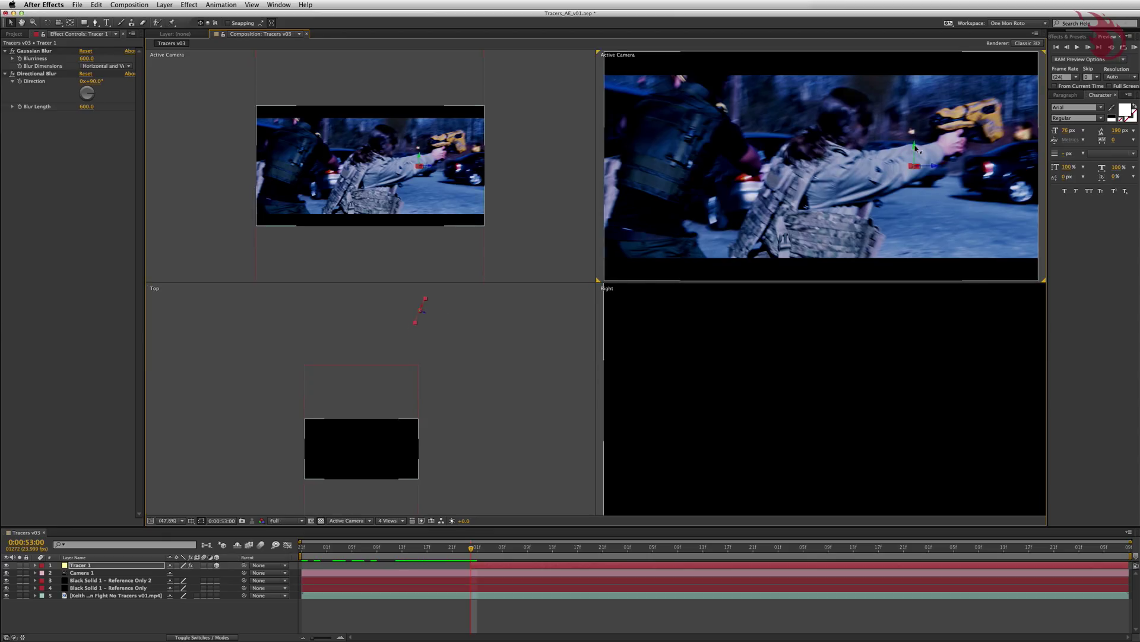
left_click_drag(915, 150, 916, 120)
left_click_drag(918, 92, 917, 70)
left_click_drag(934, 132, 901, 117)
Tilt Tracer 1 slightly with the Rotation tool so it lines up with the shot's path toward the camera
key("w")
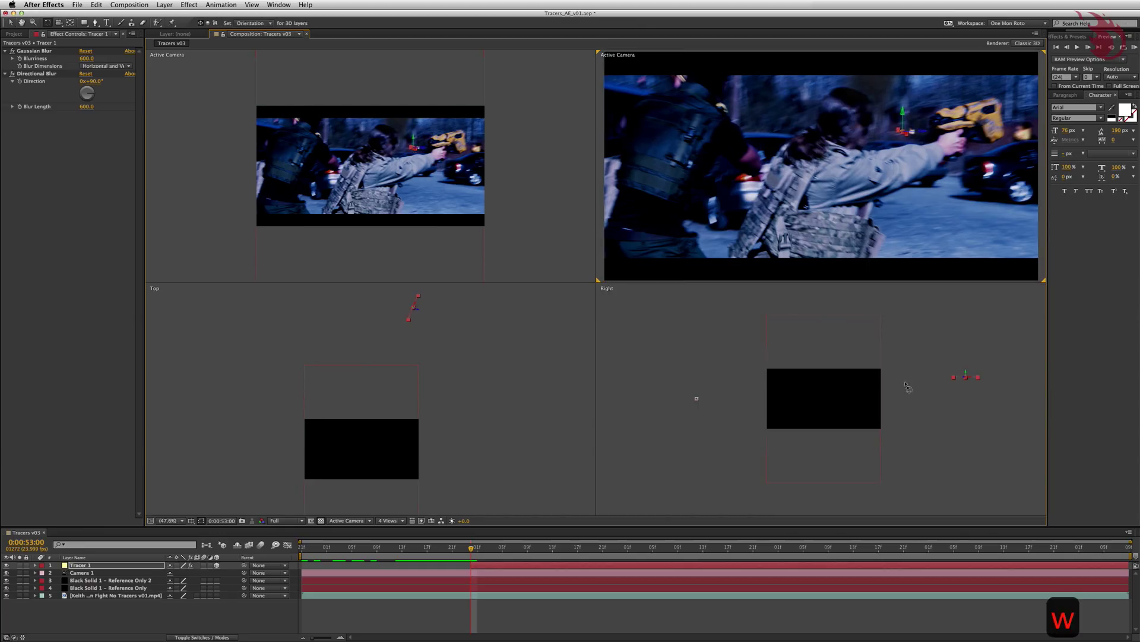
left_click_drag(905, 382, 843, 396)
scroll(849, 396, "up", 2)
scroll(410, 188, "up", 6)
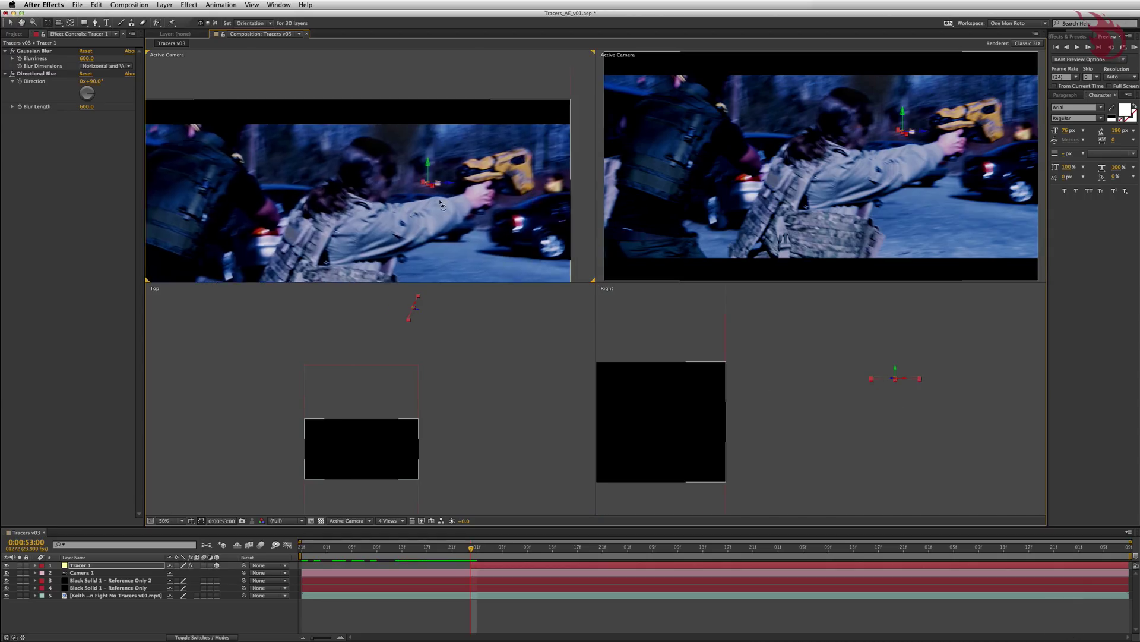
scroll(410, 187, "up", 4)
key("w")
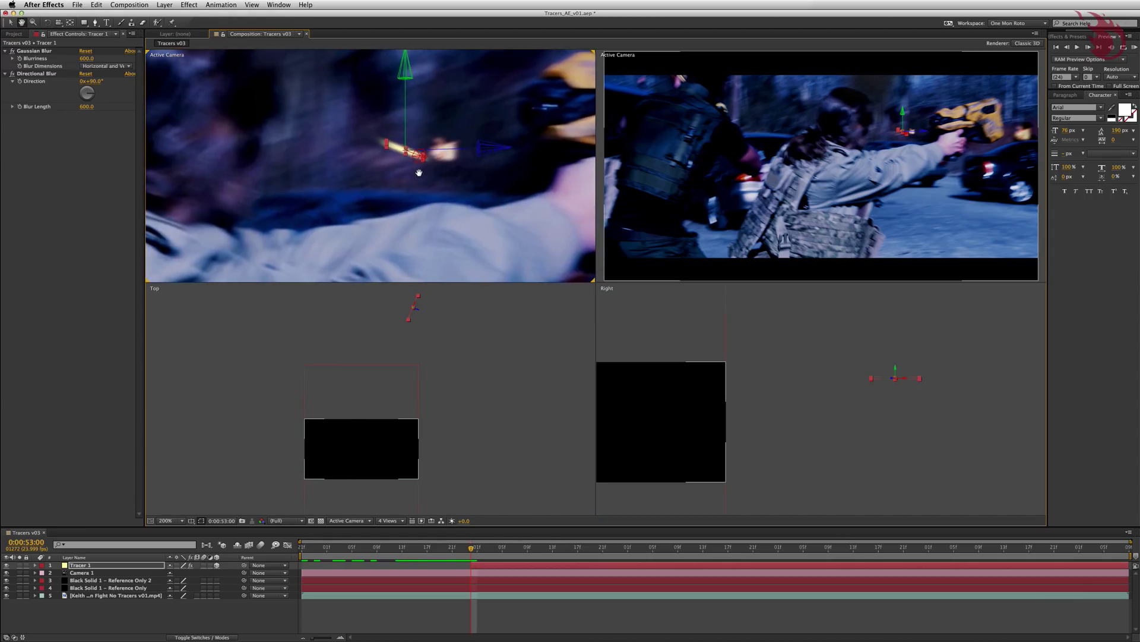
left_click_drag(483, 146, 481, 154)
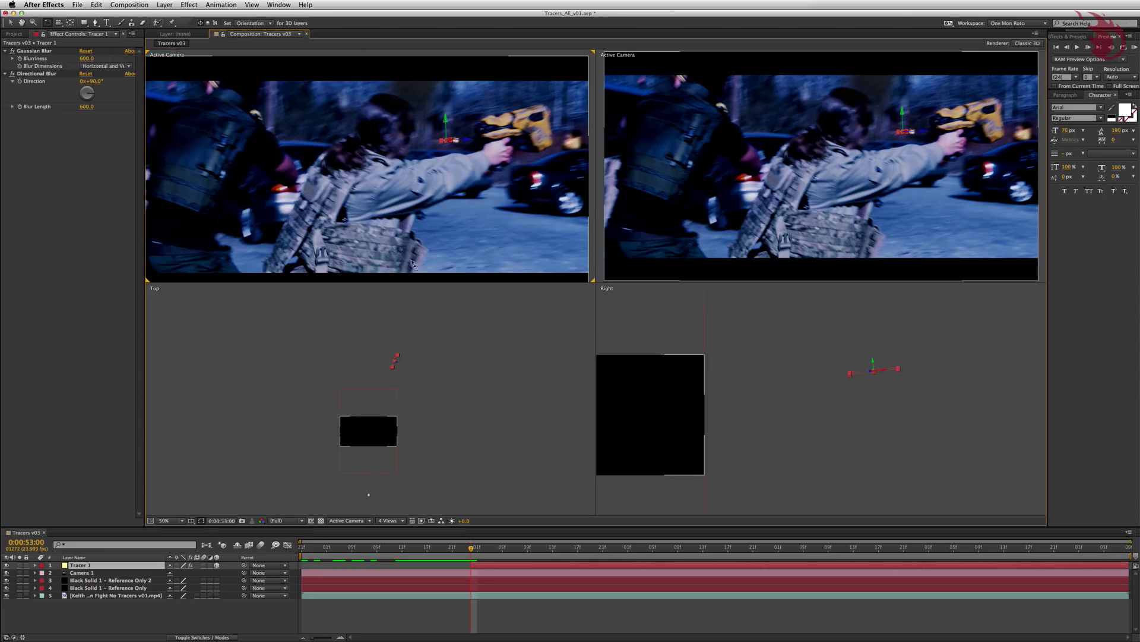
Set a starting Position keyframe on Tracer 1 at 0:00:53:00
left_click(136, 565)
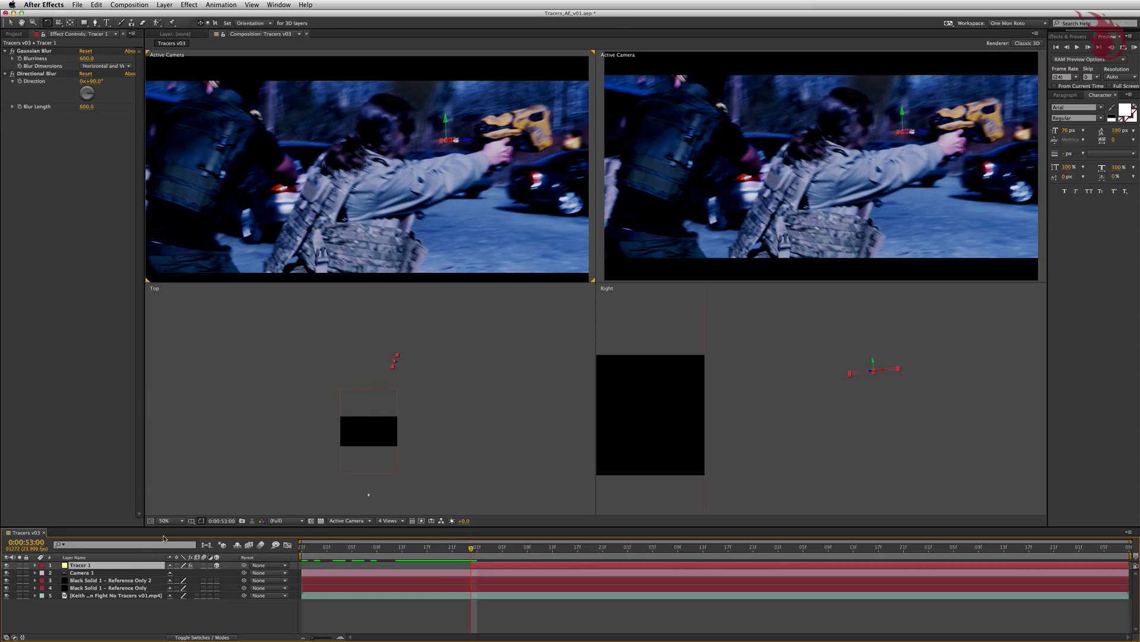
key("p")
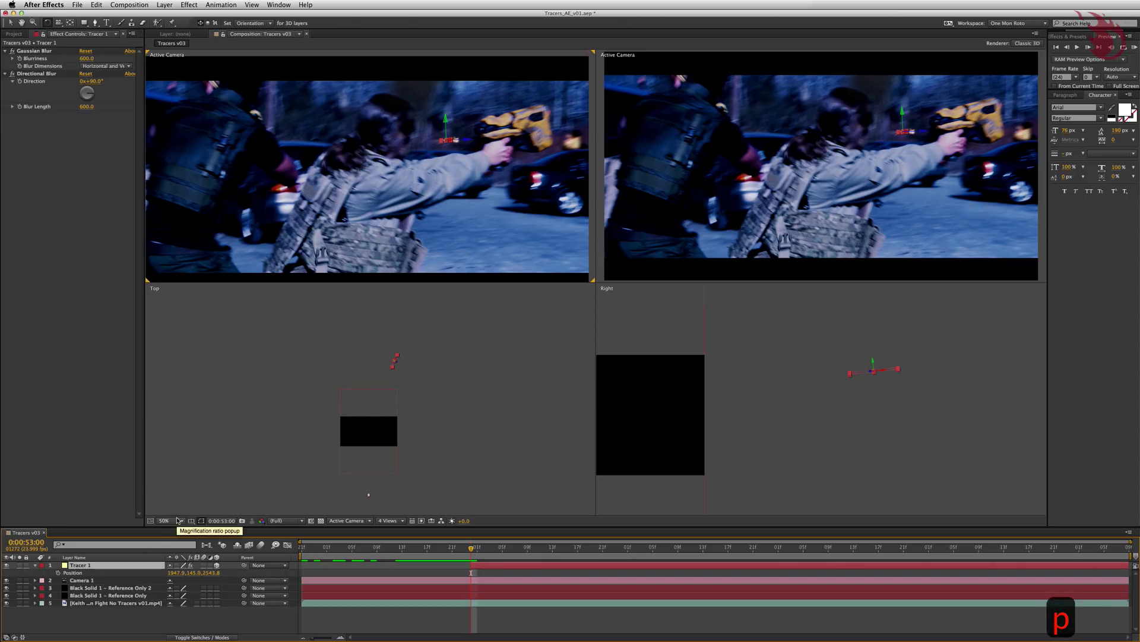
left_click(58, 572)
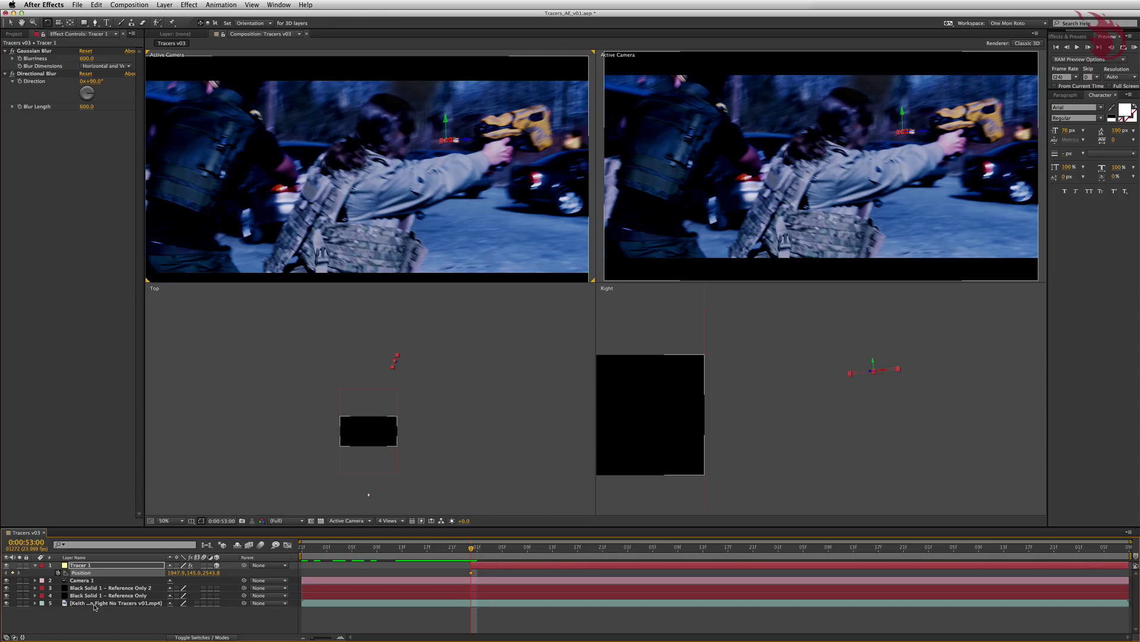
At 0:00:53:02, move Tracer 1 toward the camera past the man's back, creating the ending Position keyframe
key("Page_Down")
key("Page_Down")
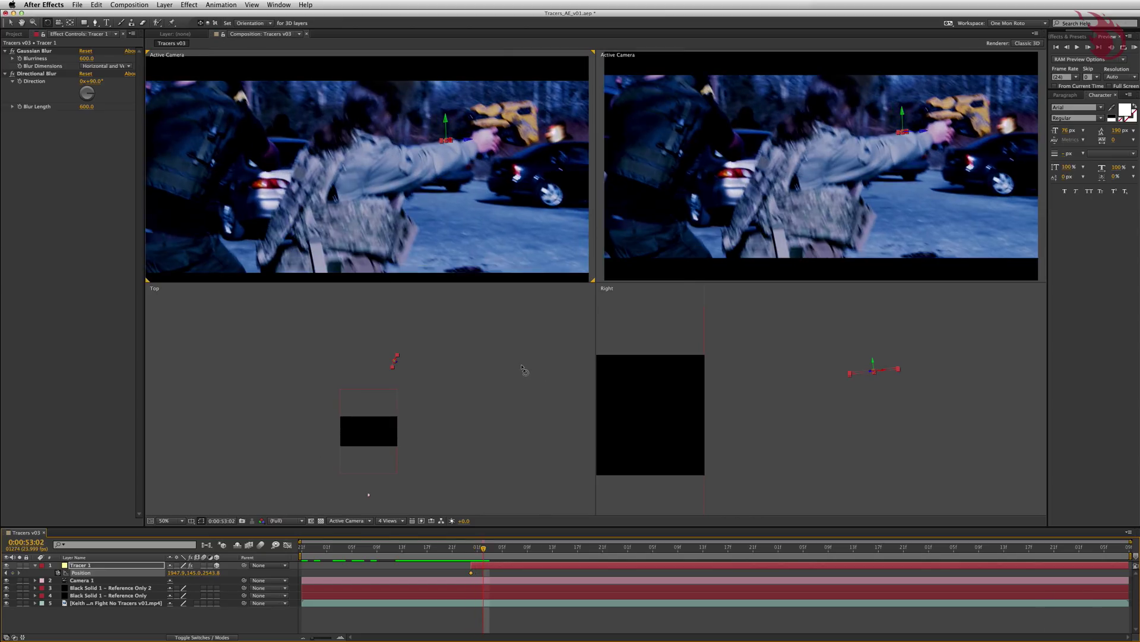
key("v")
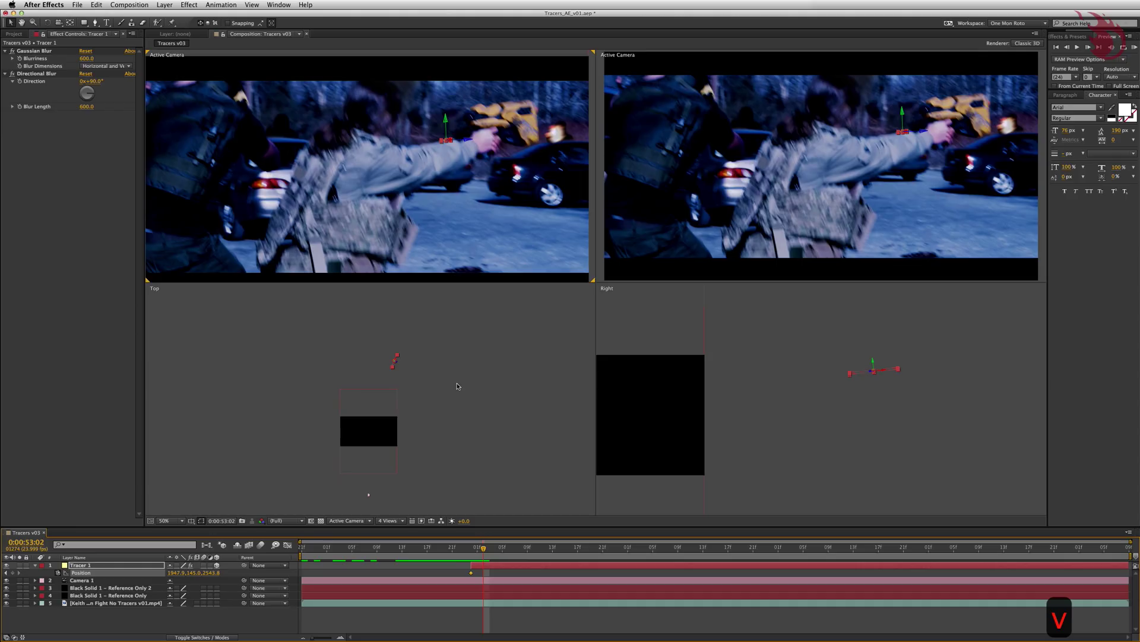
scroll(484, 359, "up", 1)
left_click_drag(460, 379, 493, 344)
scroll(484, 355, "down", 1)
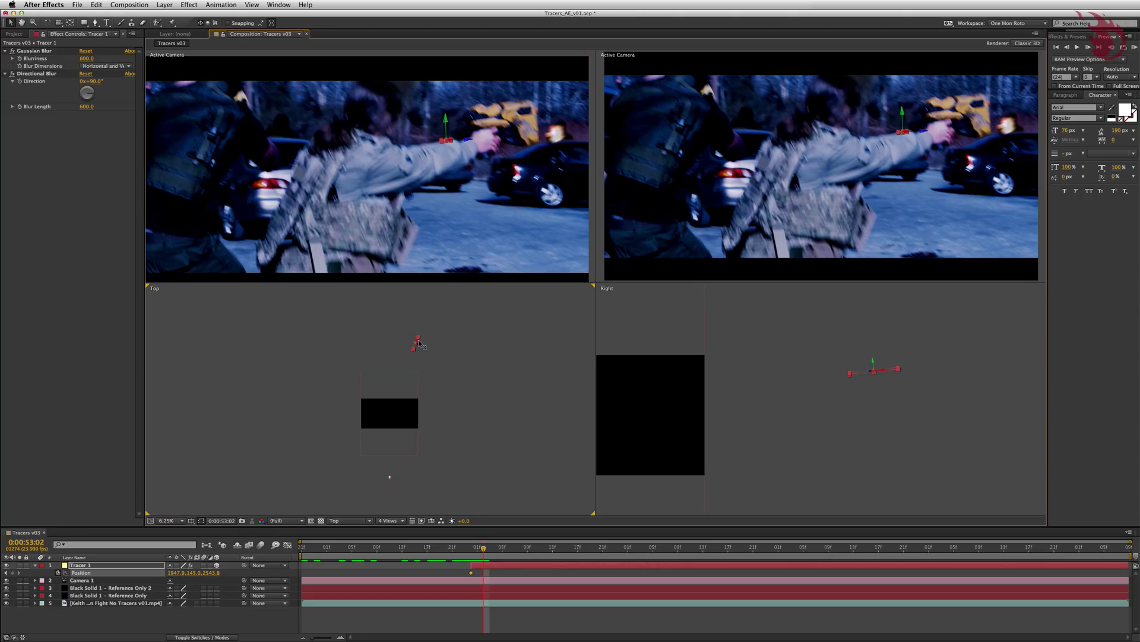
left_click_drag(418, 343, 369, 435)
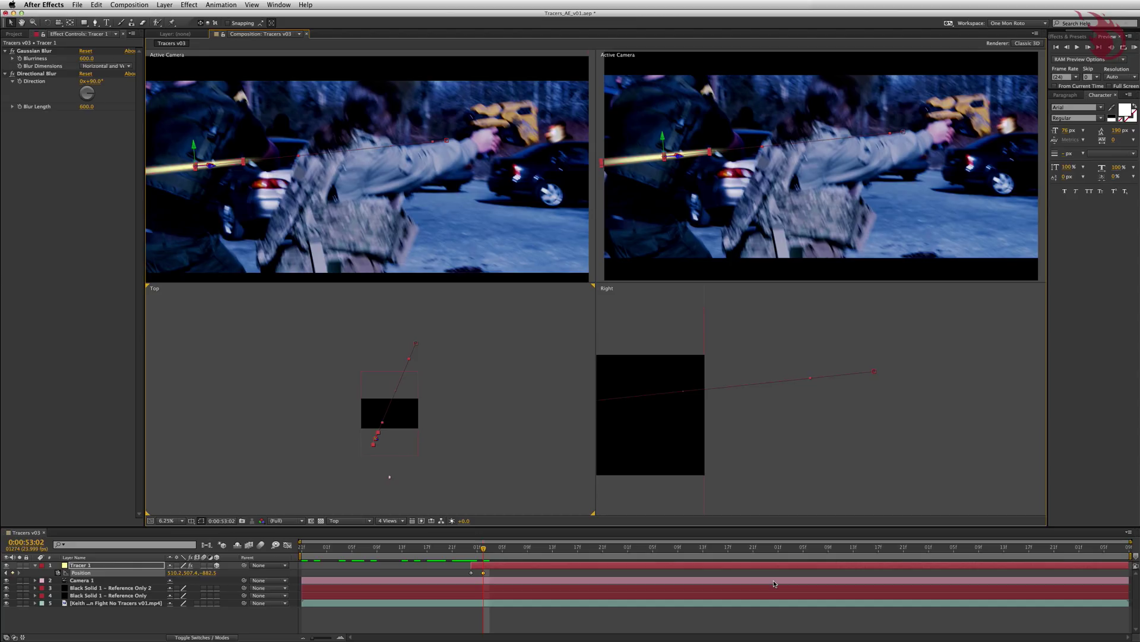
Trim the end of the Tracer 1 layer to 0:00:53:02 and deselect it
left_click(131, 569)
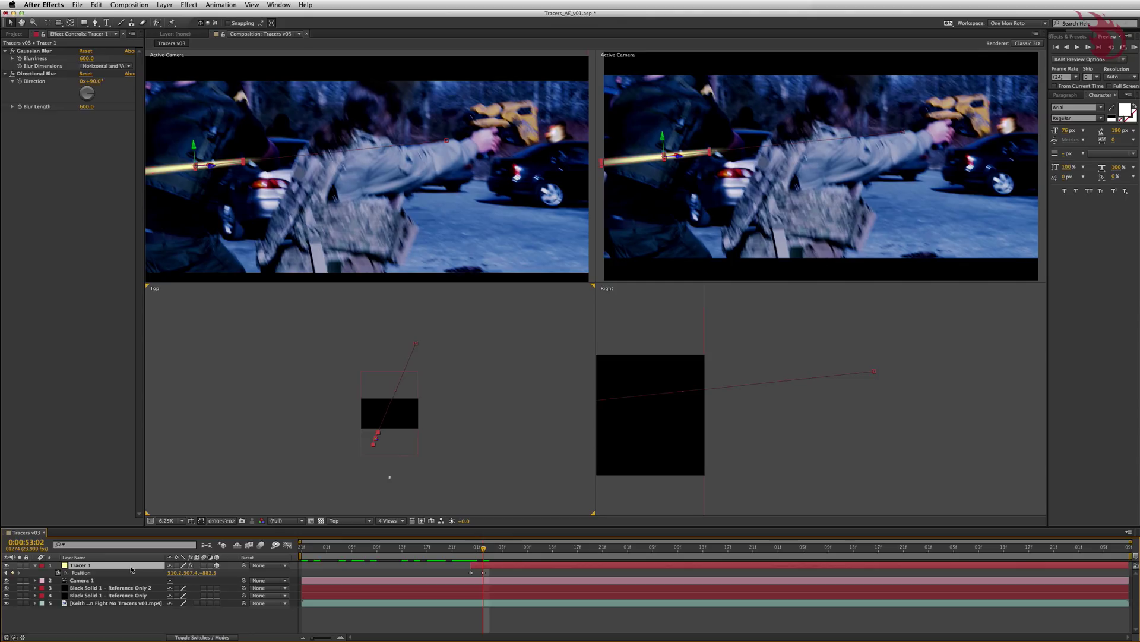
key("alt+bracketright")
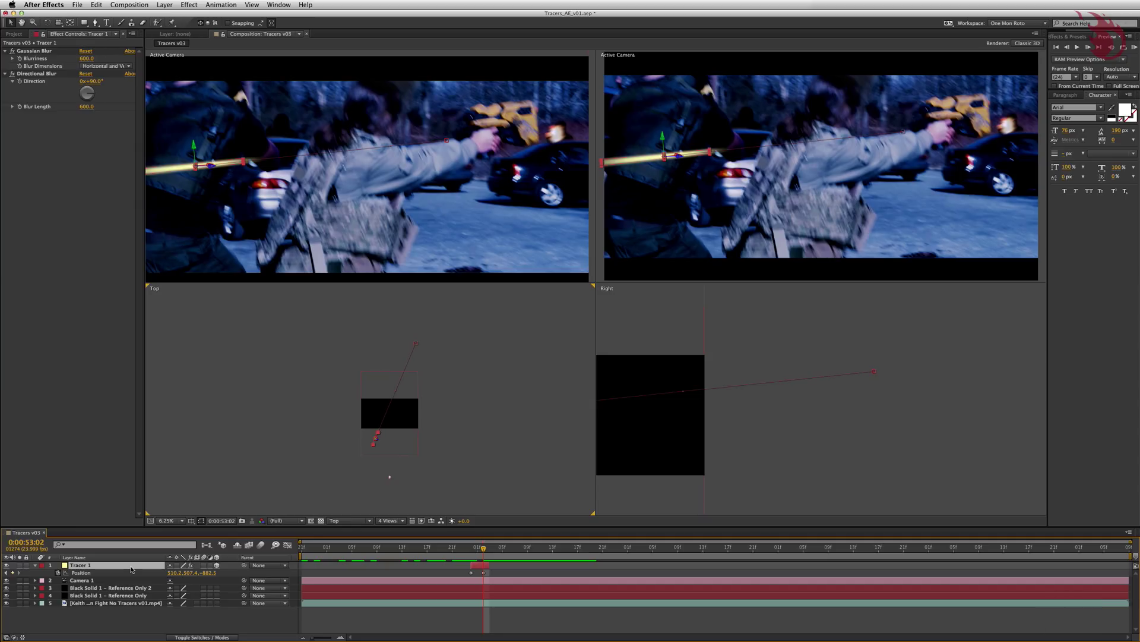
left_click(531, 626)
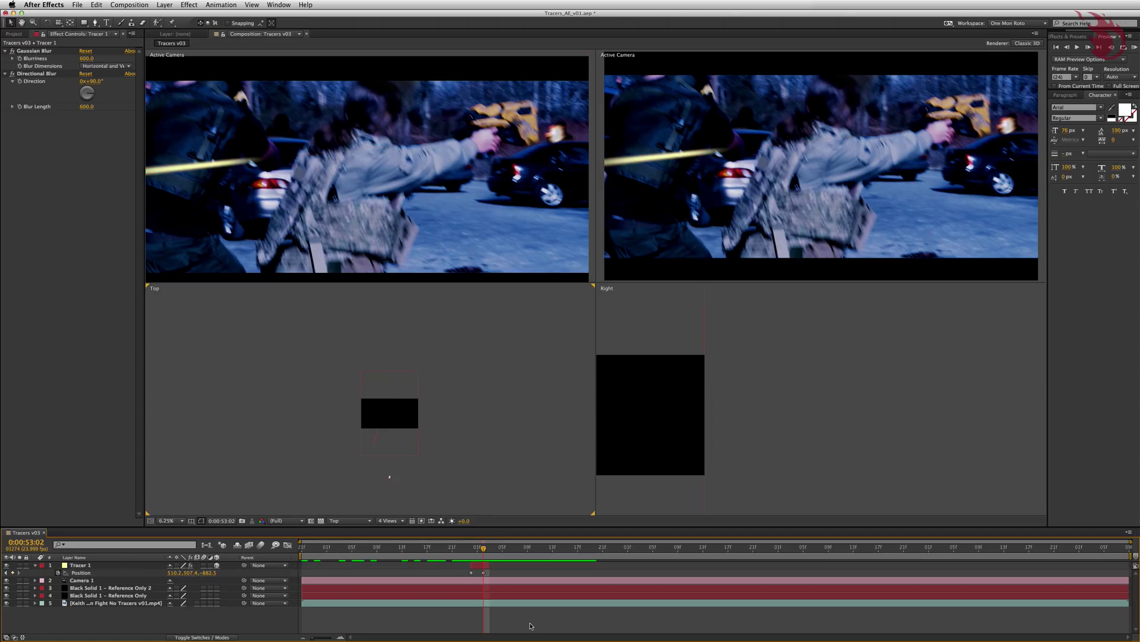
Step back and forth through the frames from 0:00:53:00 to 0:00:53:02 to check the tracer's motion
key("Page_Up")
key("Page_Up")
key("Page_Down")
key("Page_Down")
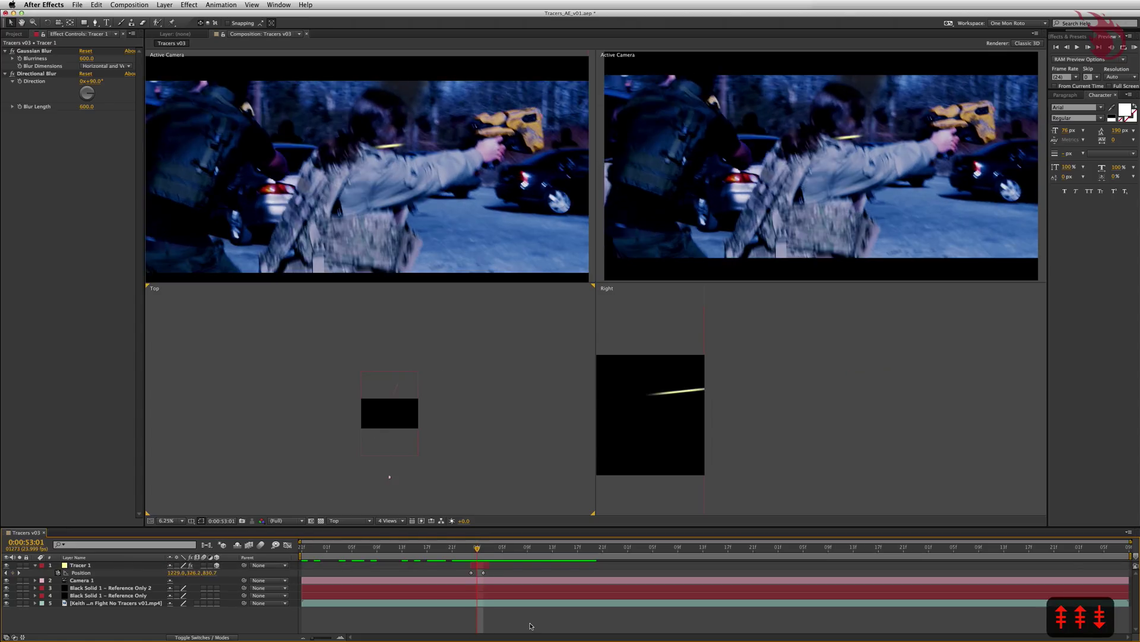
key("Page_Up")
key("Page_Down")
key("Page_Up")
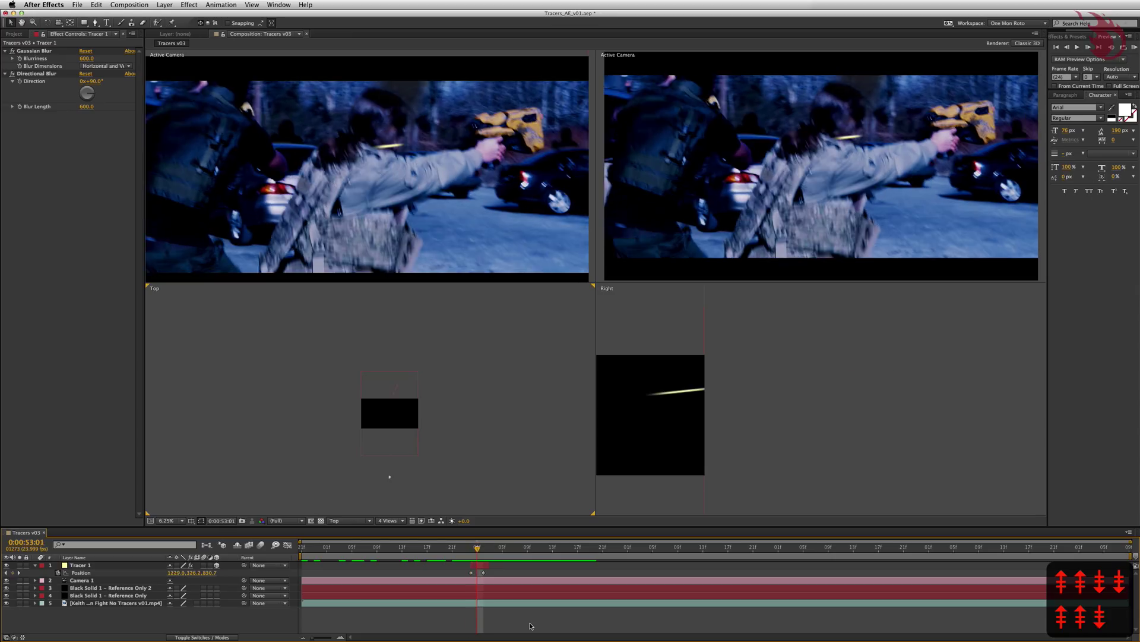
key("Page_Down")
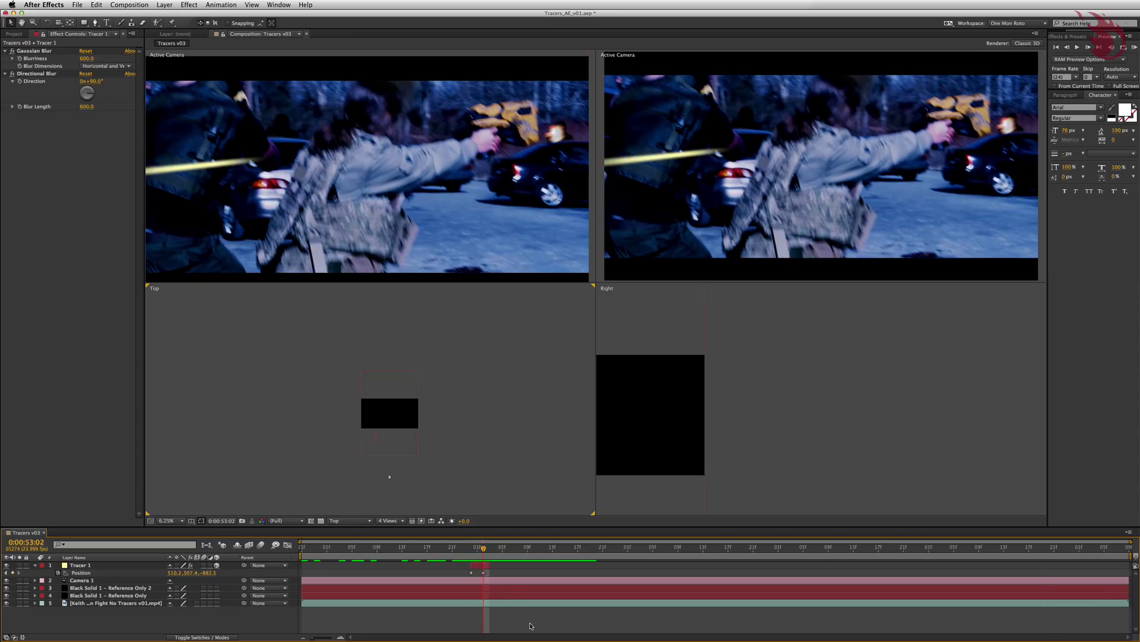
Set the work area to run from 0:00:52:10 to 0:00:53:21 around the tracer shot
left_click(384, 547)
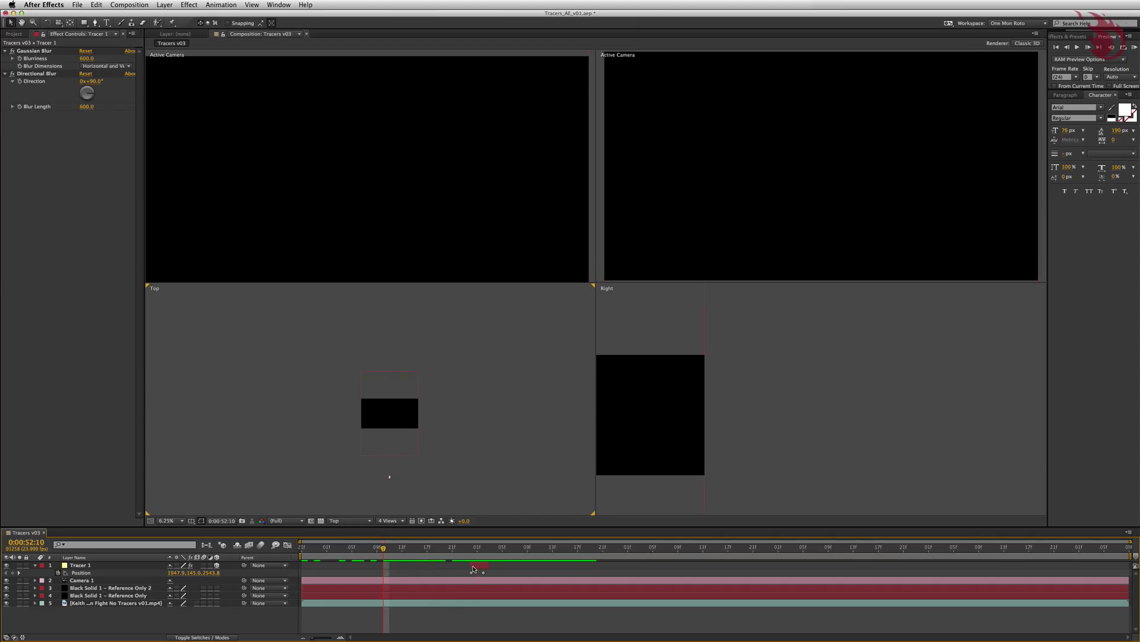
key("b")
key("space")
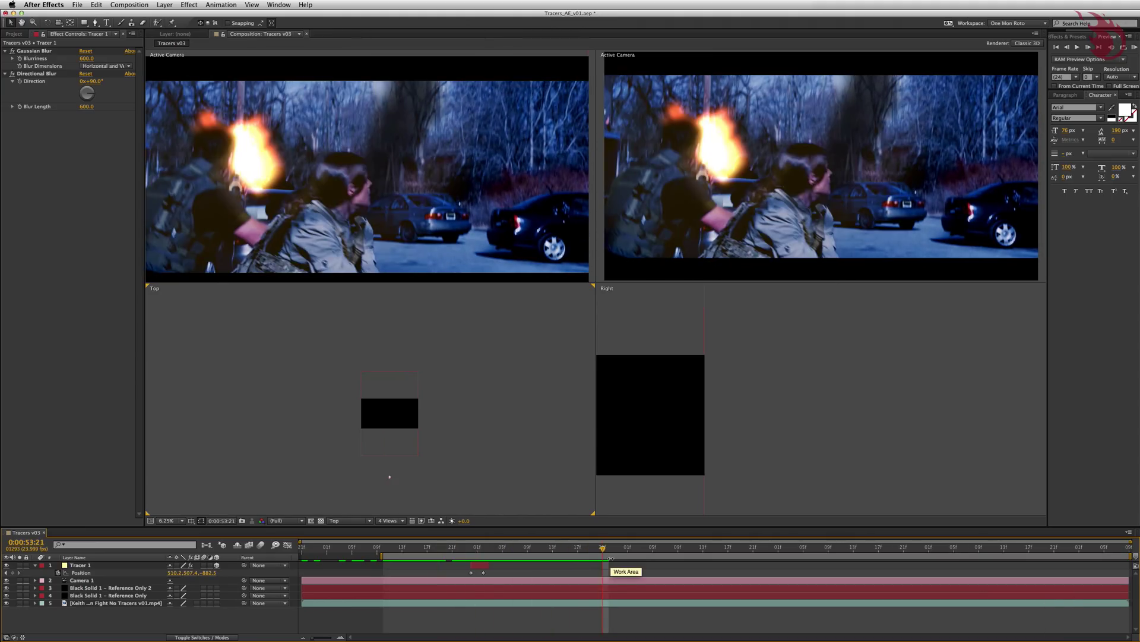
key("n")
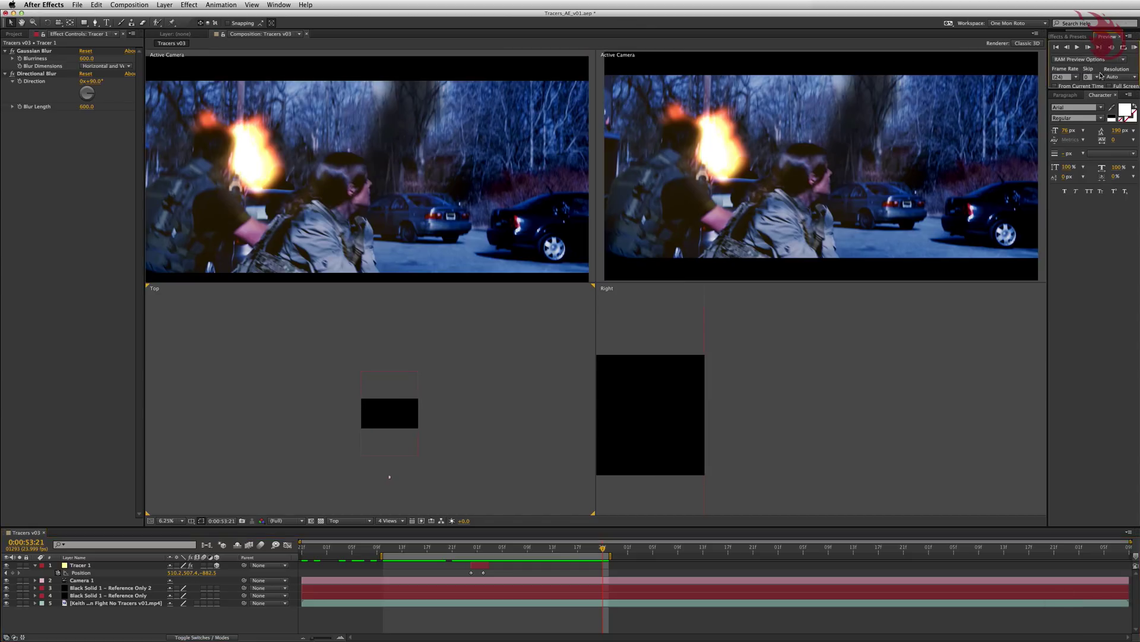
Enlarge the preview controls and run a RAM preview of the tracer animation in the work area
left_click_drag(1096, 90, 1097, 150)
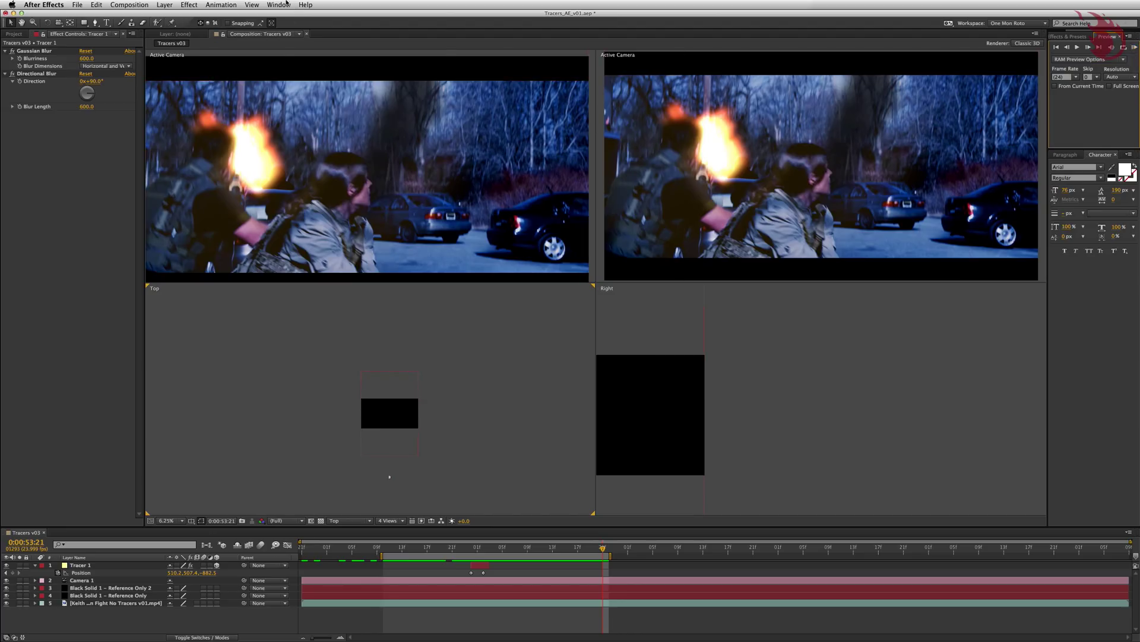
left_click(287, 4)
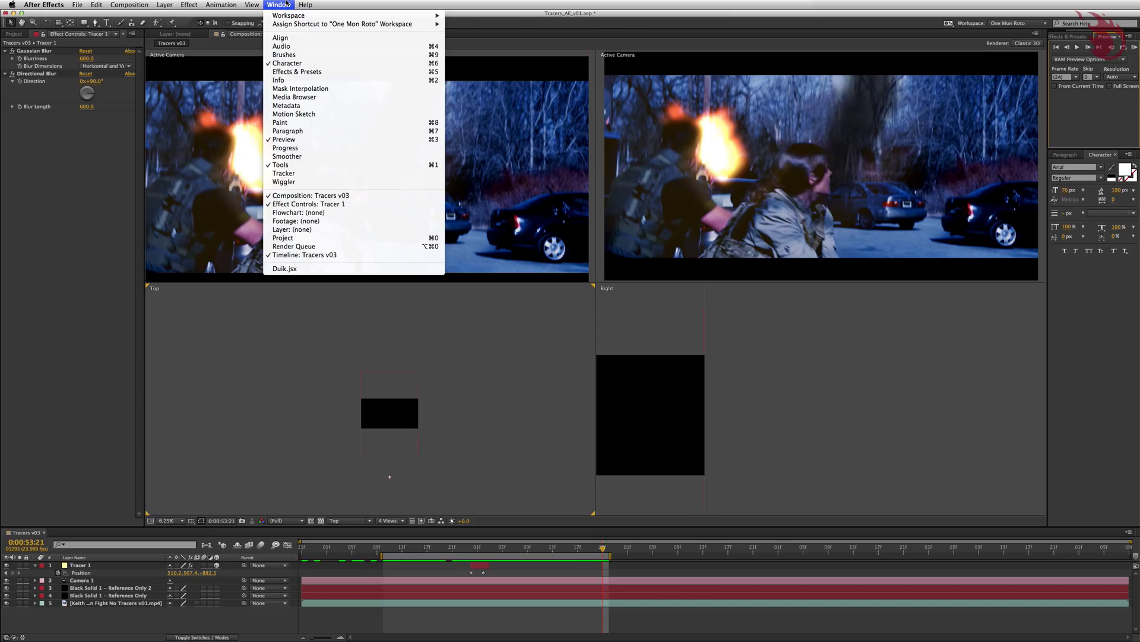
left_click(720, 306)
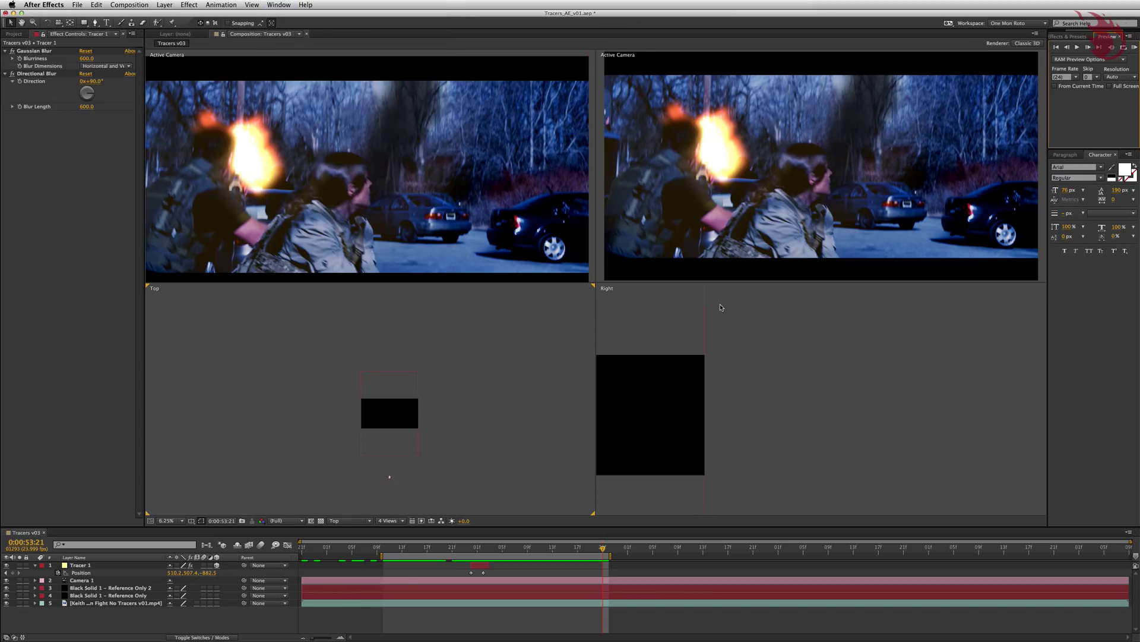
key("0")
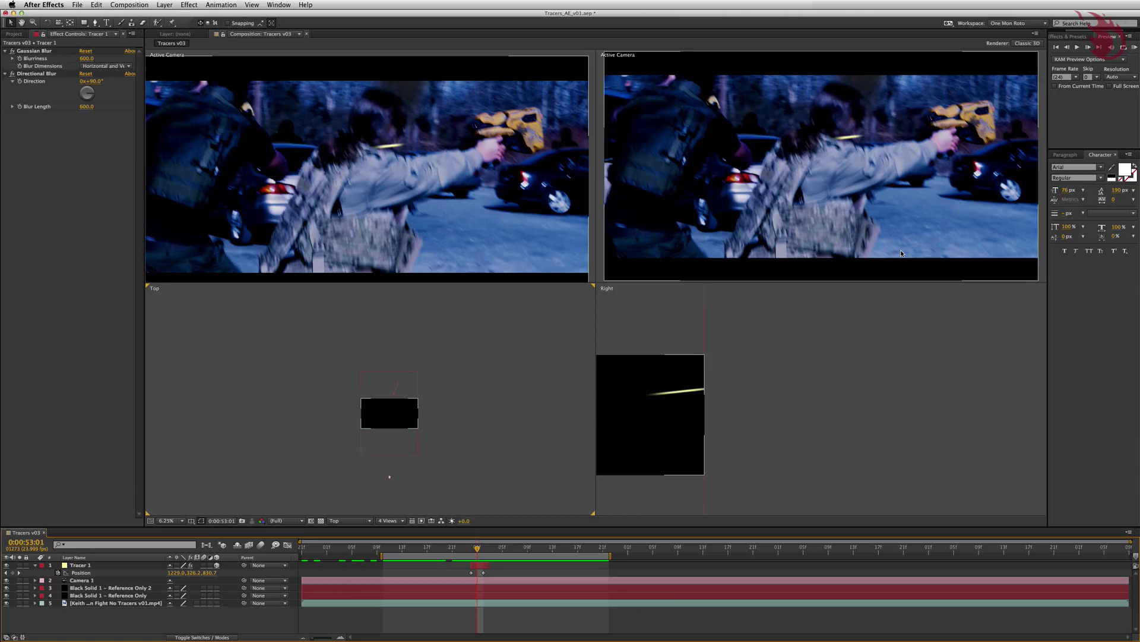
Duplicate the gunfight footage layer at the base of the layer stack
left_click(121, 603)
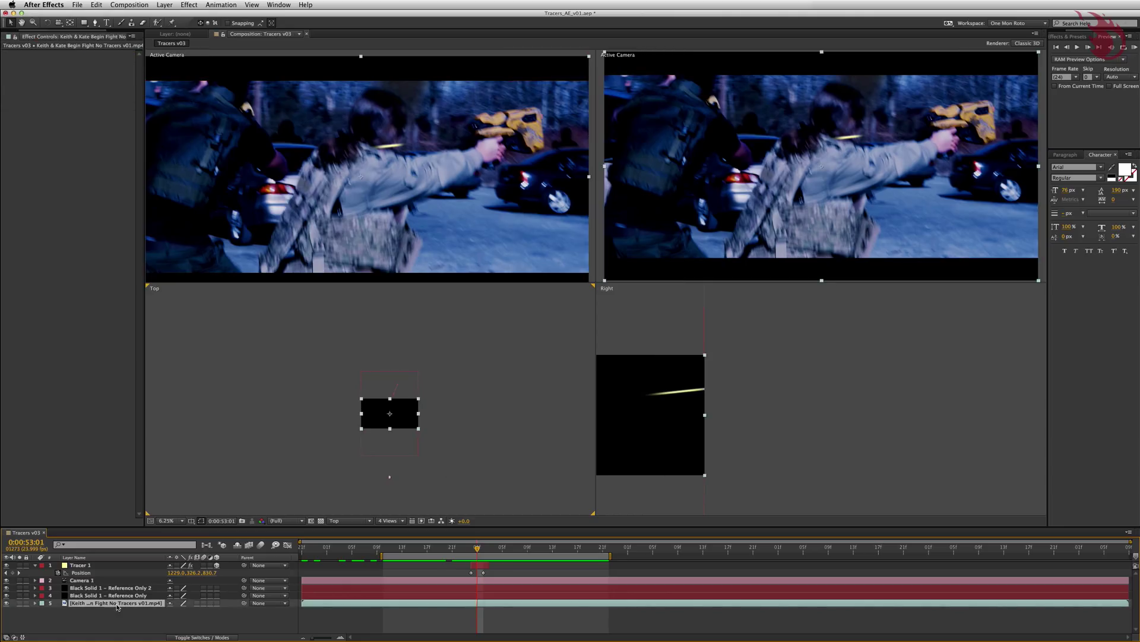
key("super+d")
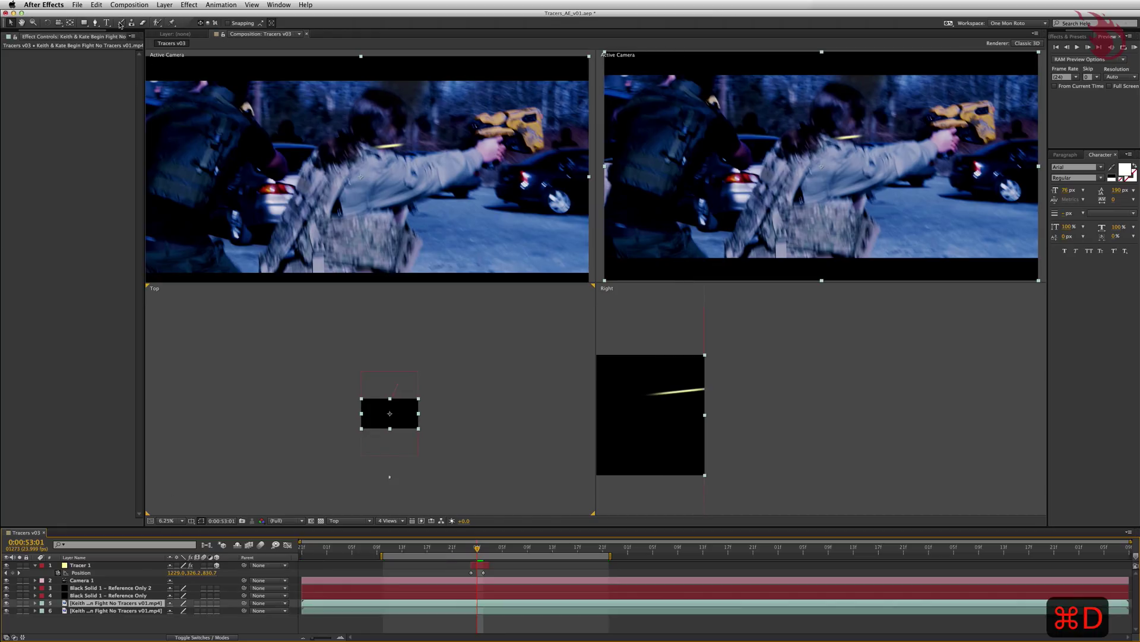
Draw a closed Pen mask on the duplicated footage layer around the foreground shooter's torso, upper arm, head and back at 0:00:53:01
left_click(96, 23)
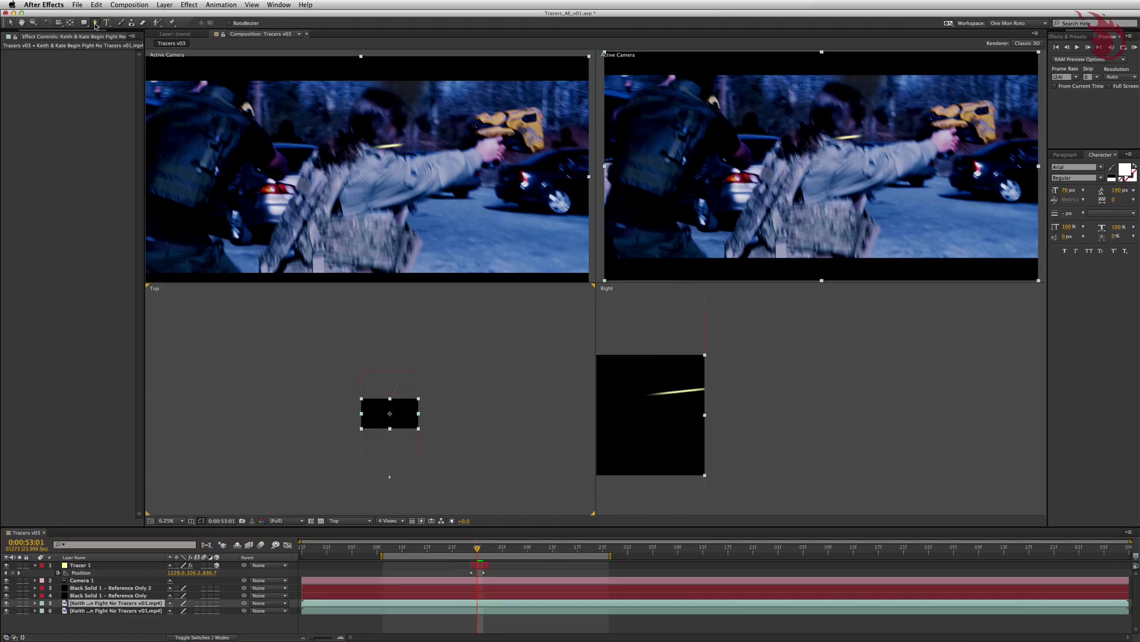
left_click(858, 261)
left_click(866, 222)
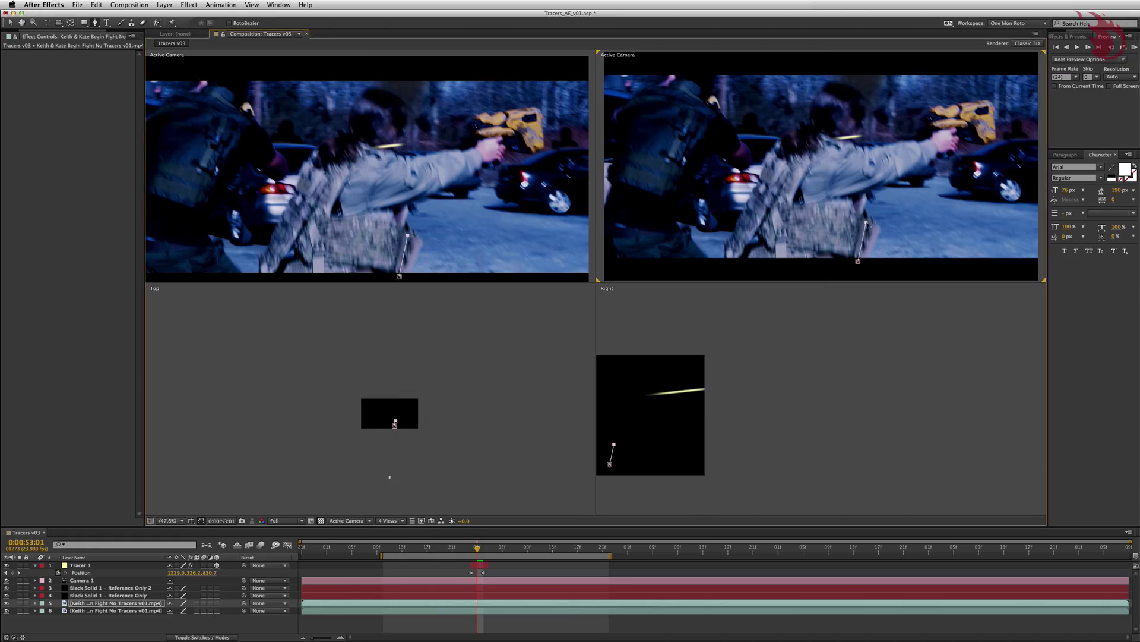
left_click(870, 181)
left_click(910, 165)
left_click(925, 146)
left_click(905, 145)
left_click(884, 145)
left_click(866, 146)
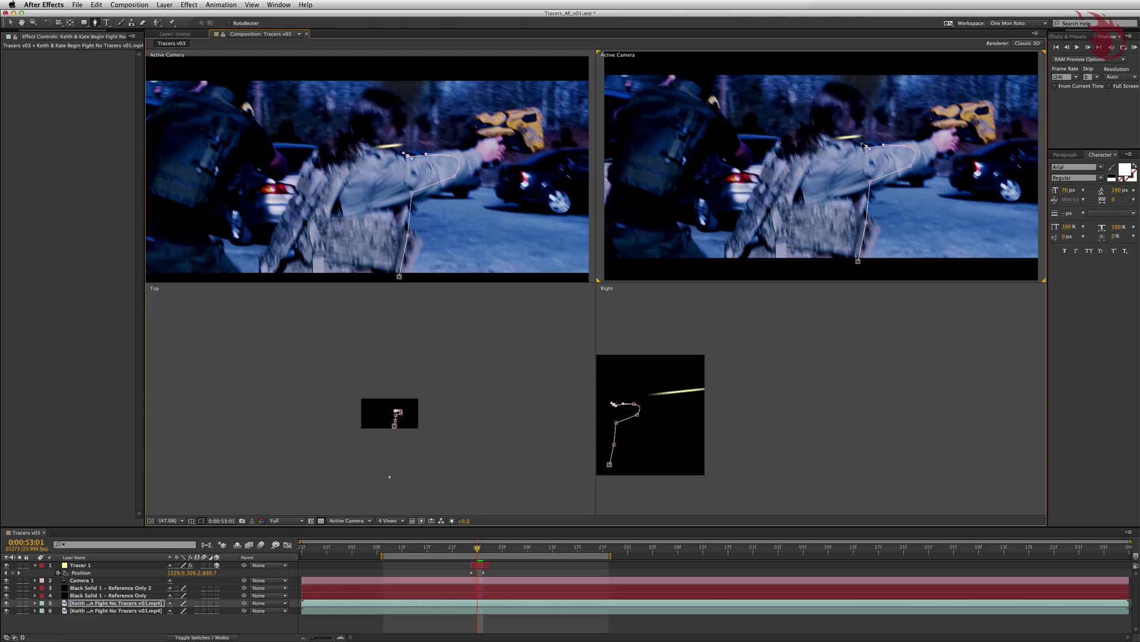
left_click(858, 125)
left_click(868, 110)
left_click_drag(846, 88, 772, 160)
left_click(746, 287)
key("super+z")
left_click(751, 244)
left_click_drag(755, 250, 771, 255)
left_click(858, 261)
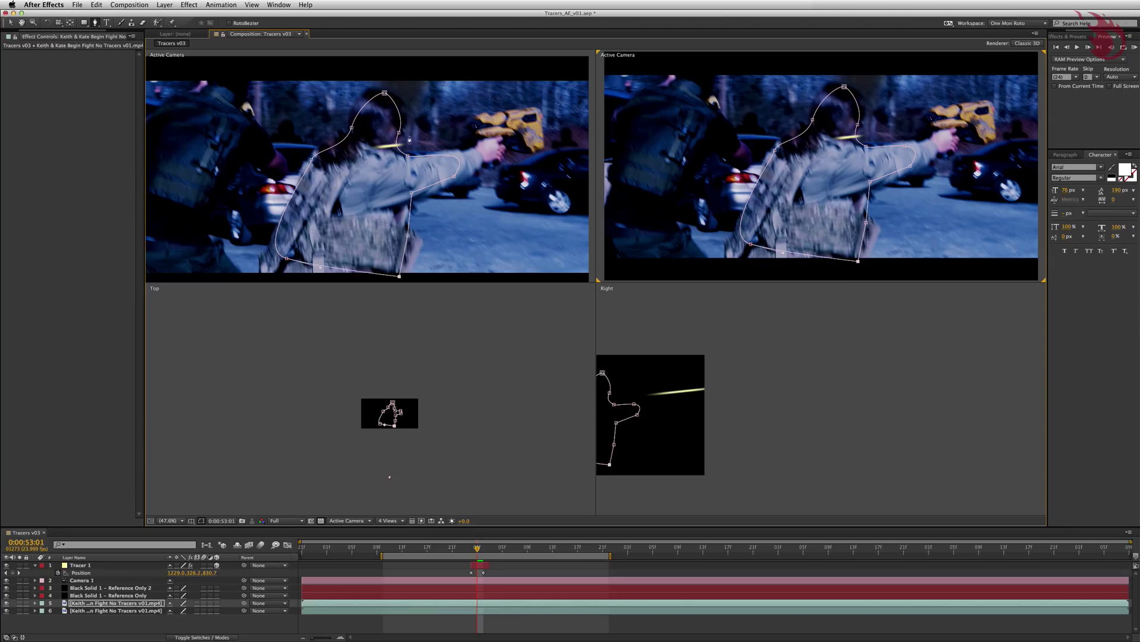
key("v")
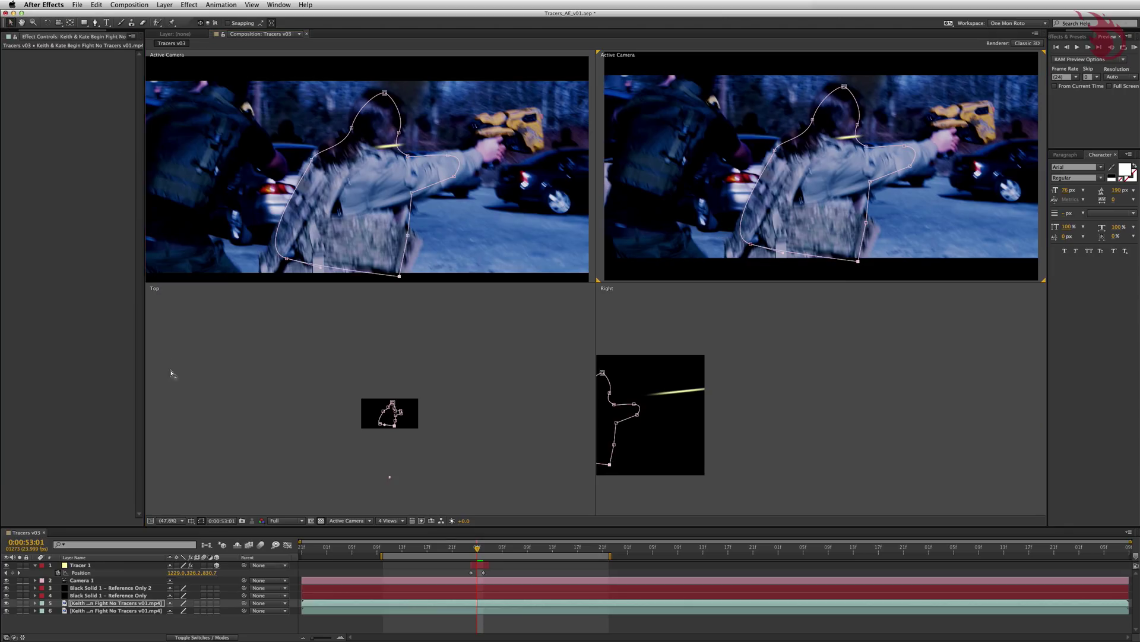
Move the Tracer 1 layer between the masked footage duplicate and the original footage layer
left_click(89, 566)
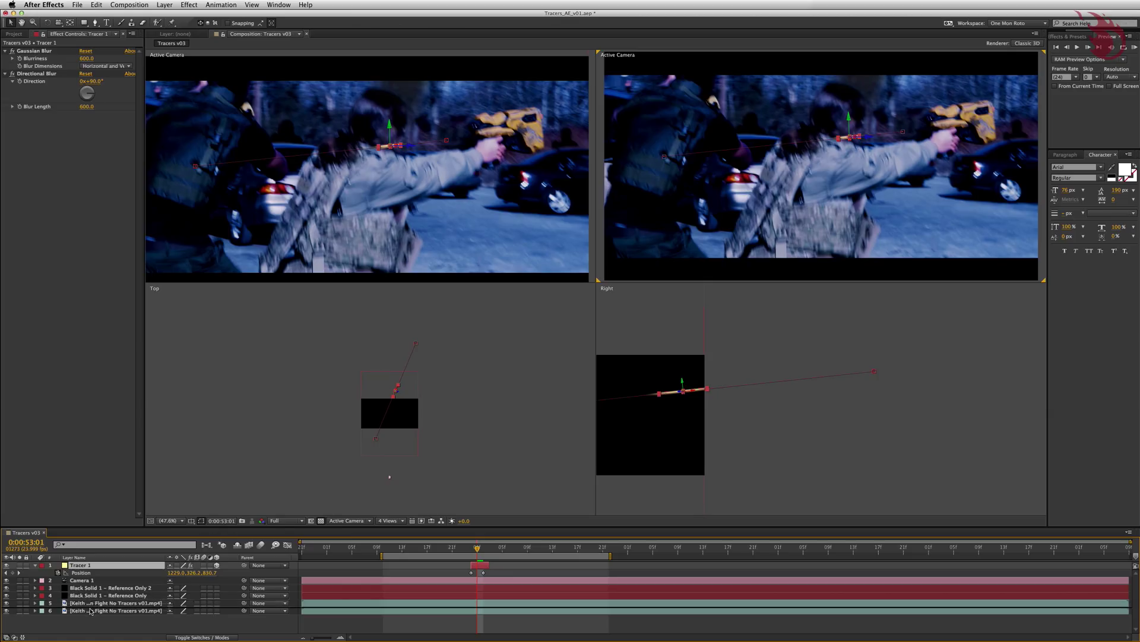
left_click_drag(89, 612, 89, 612)
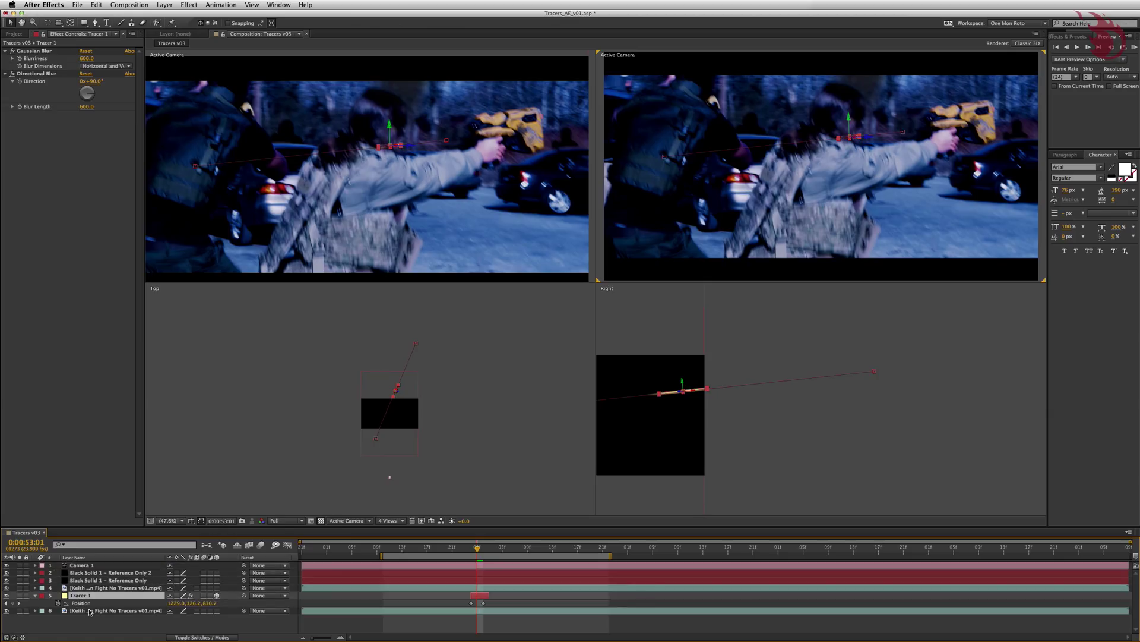
Keyframe the footage duplicate's Mask Path at 0:00:53:01 and shift the mask to follow the shooter at 0:00:53:02
left_click(141, 588)
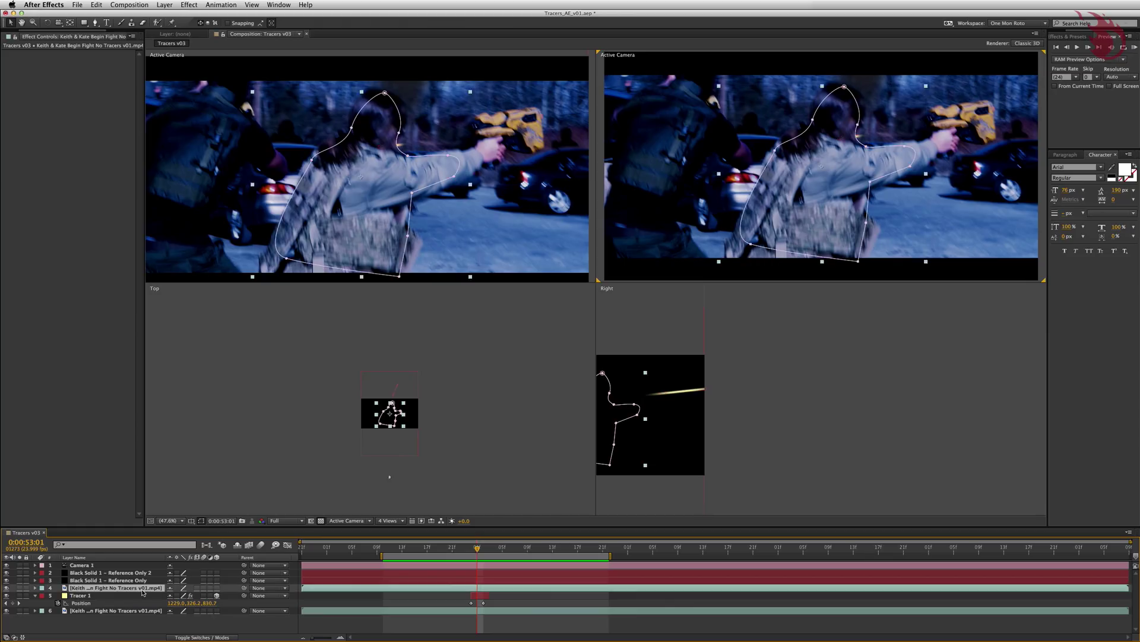
key("m")
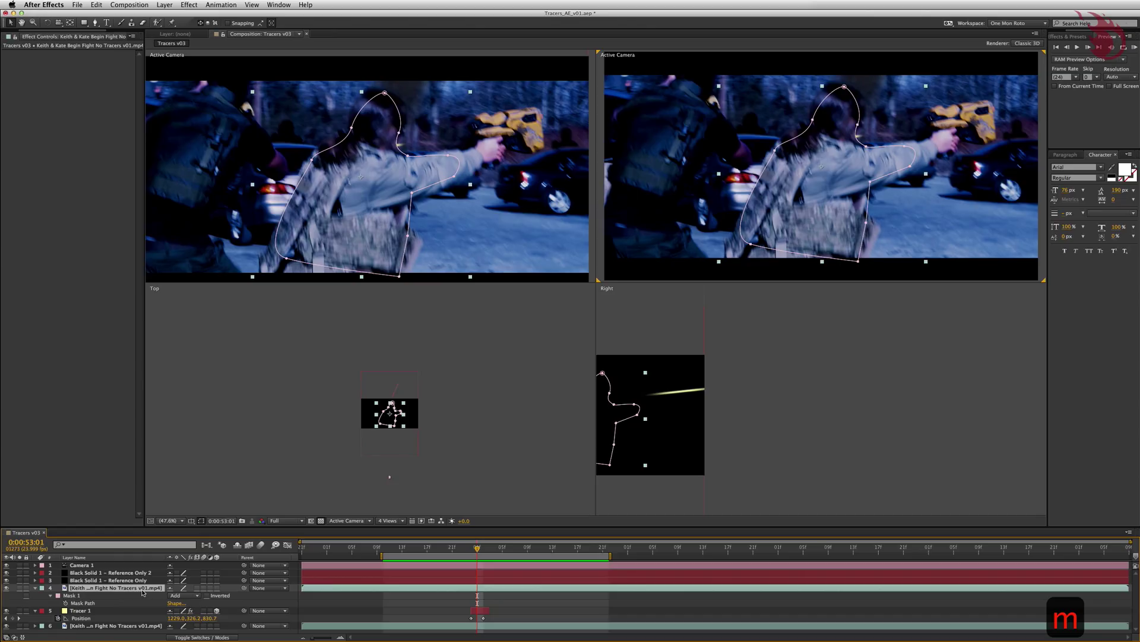
left_click(65, 602)
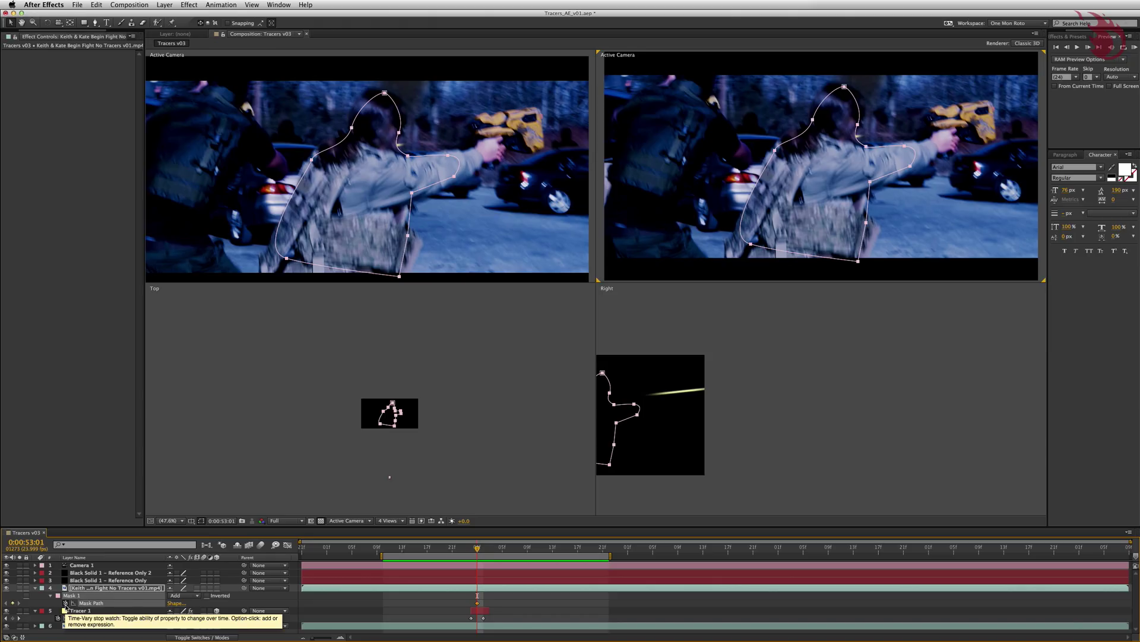
key("Page_Down")
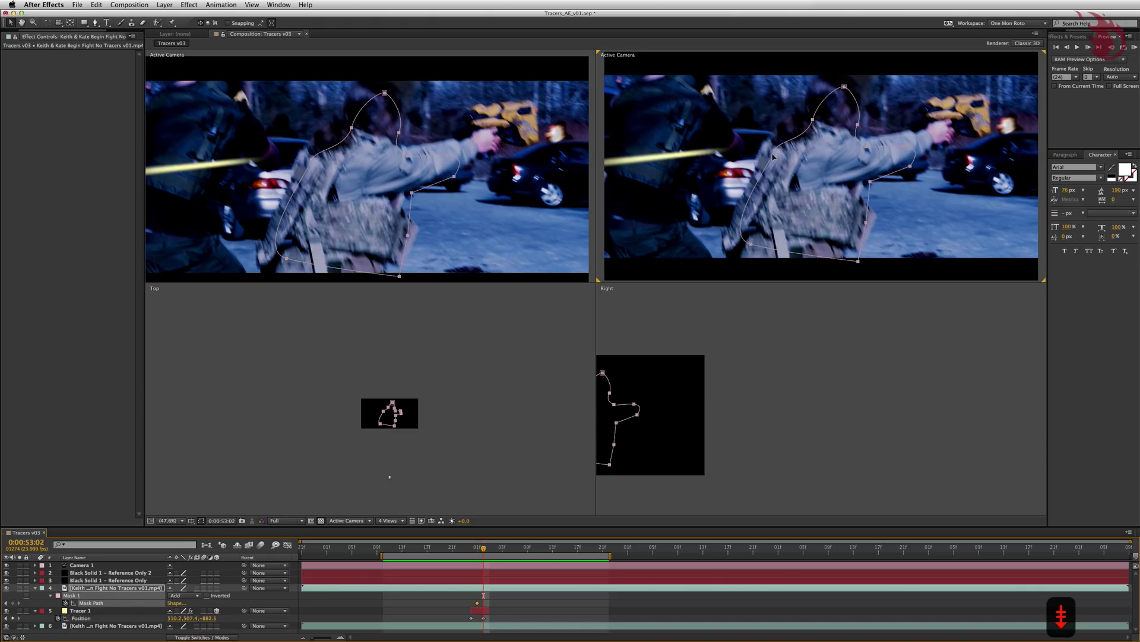
left_click_drag(775, 157, 764, 144)
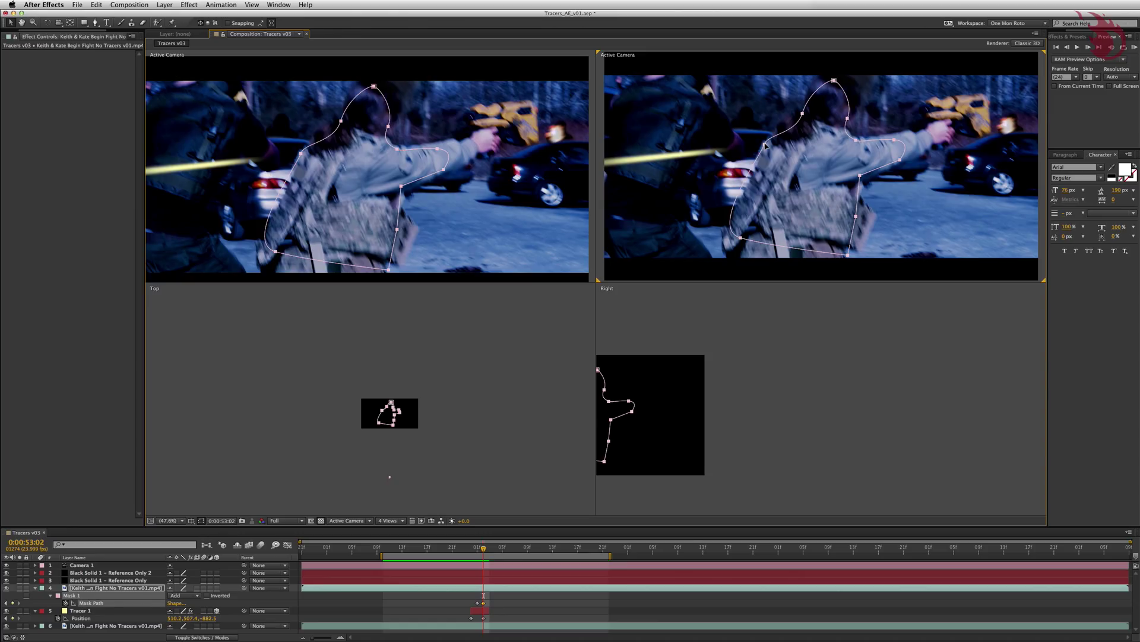
left_click(555, 610)
key("Page_Up")
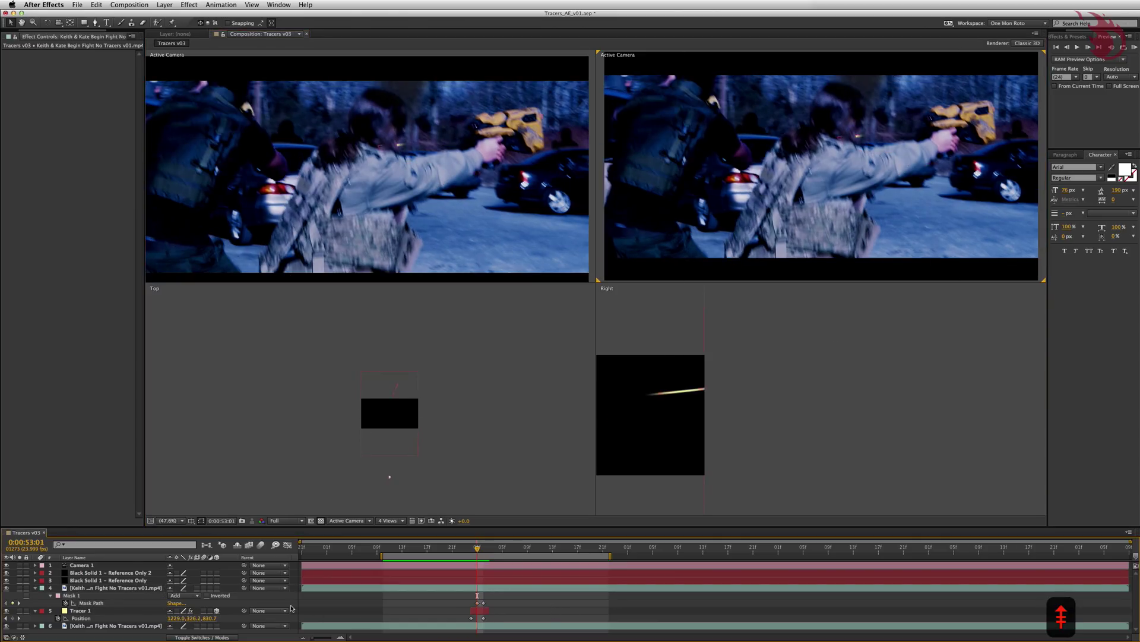
Feather Mask 1 slightly on the footage duplicate and collapse the layer's properties
left_click(51, 596)
left_click(50, 596)
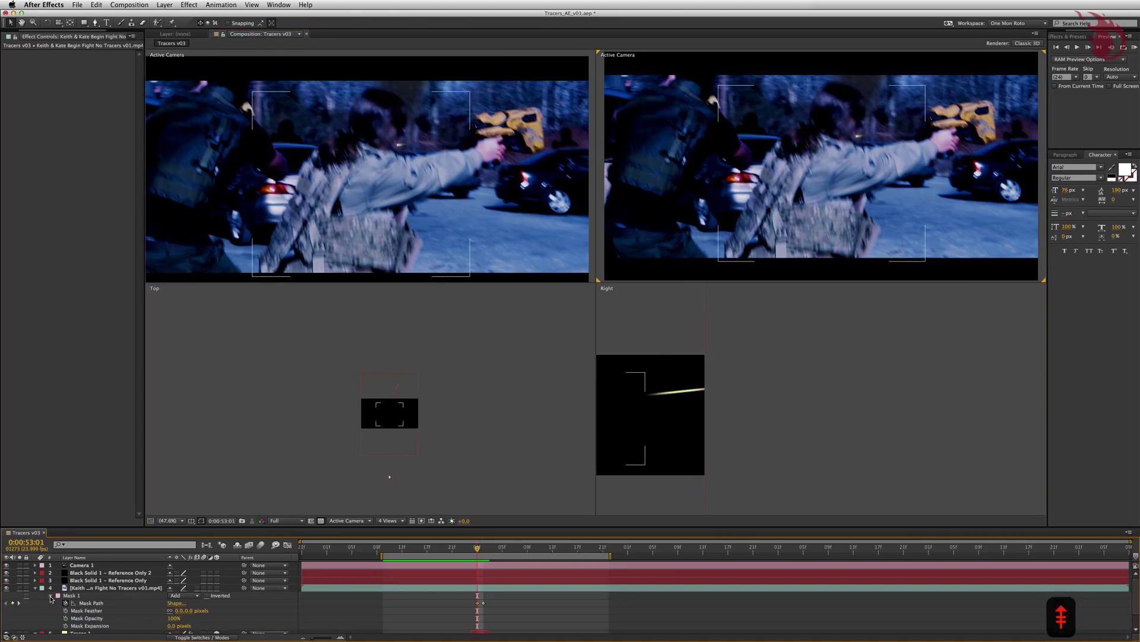
scroll(107, 598, "down", 3)
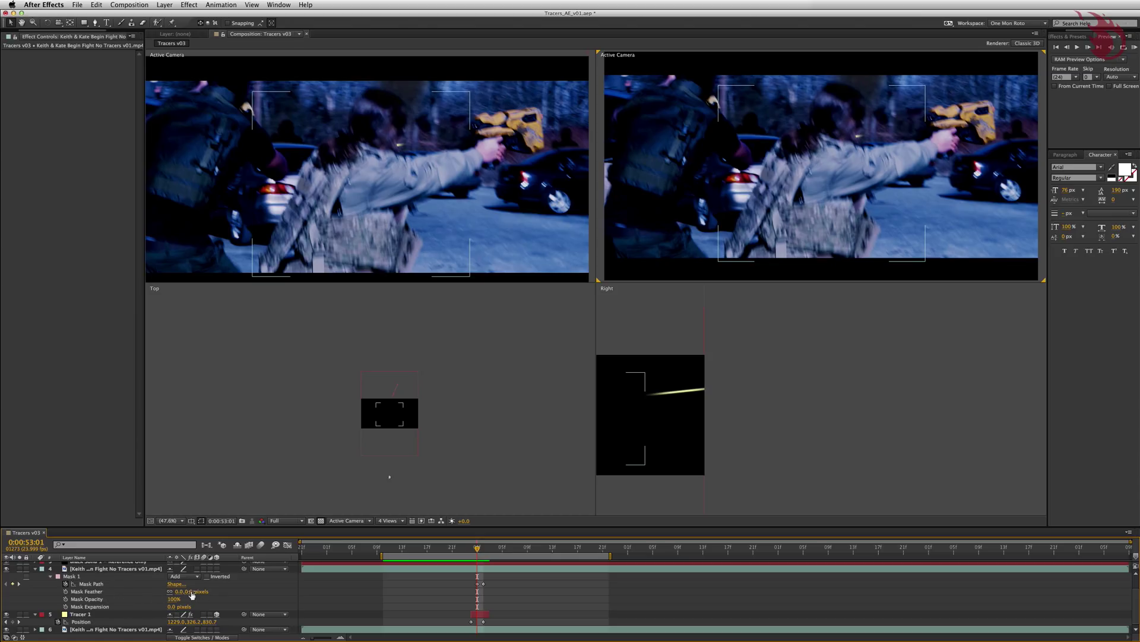
left_click_drag(189, 591, 195, 591)
left_click(568, 592)
left_click(589, 587)
left_click(36, 569)
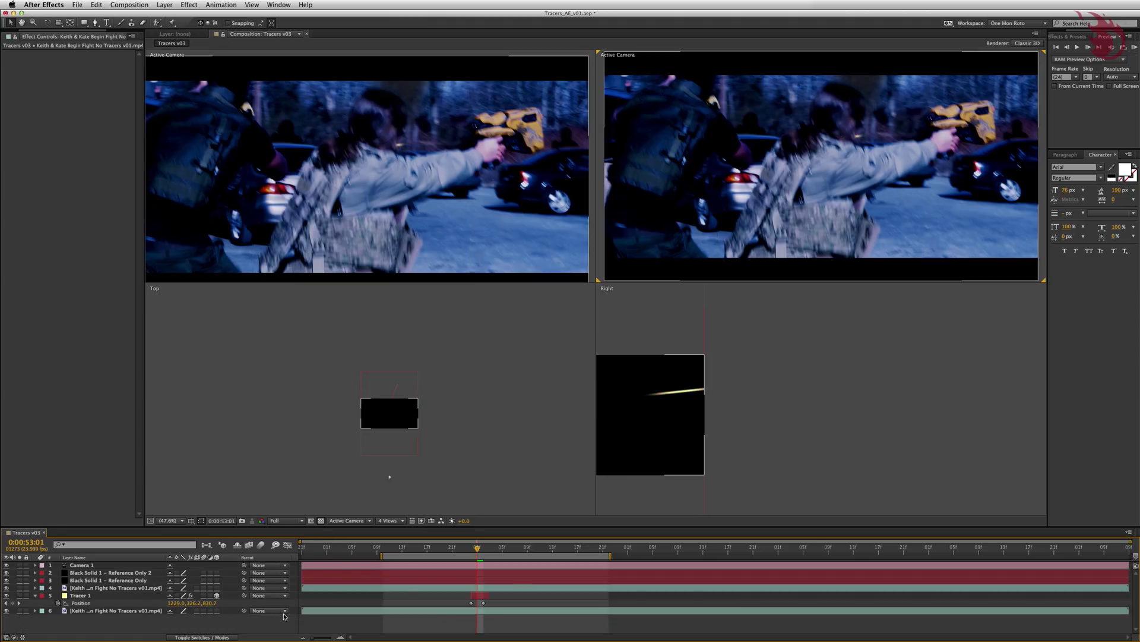
Trim both ends of the masked footage duplicate to the single frame at 0:00:53:01
left_click(484, 589)
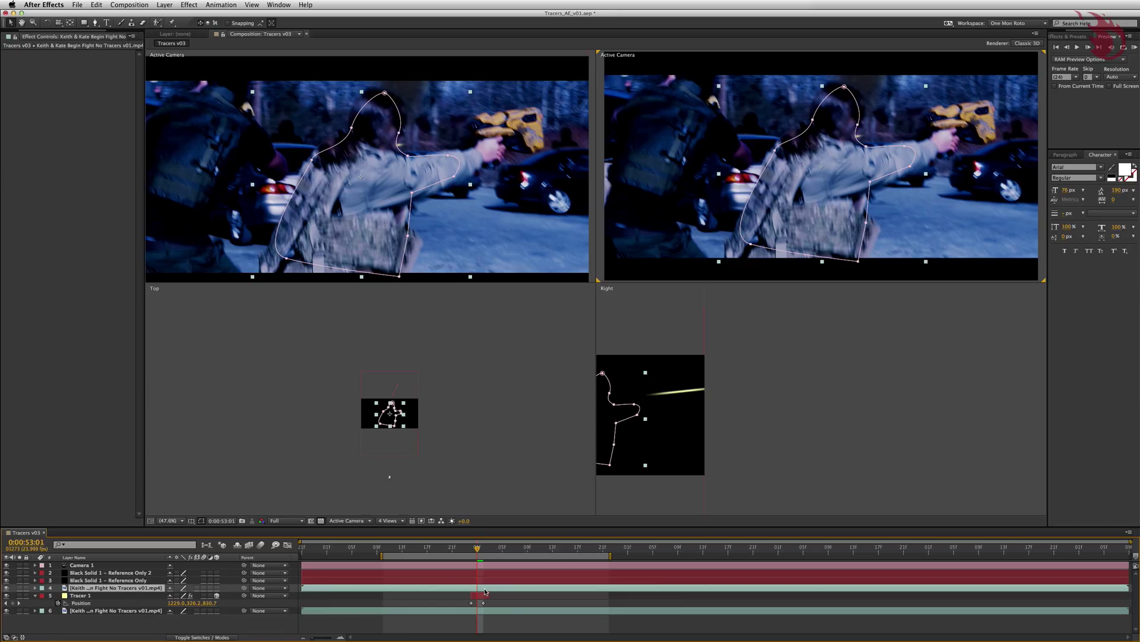
key("alt+bracketleft")
key("alt+bracketright")
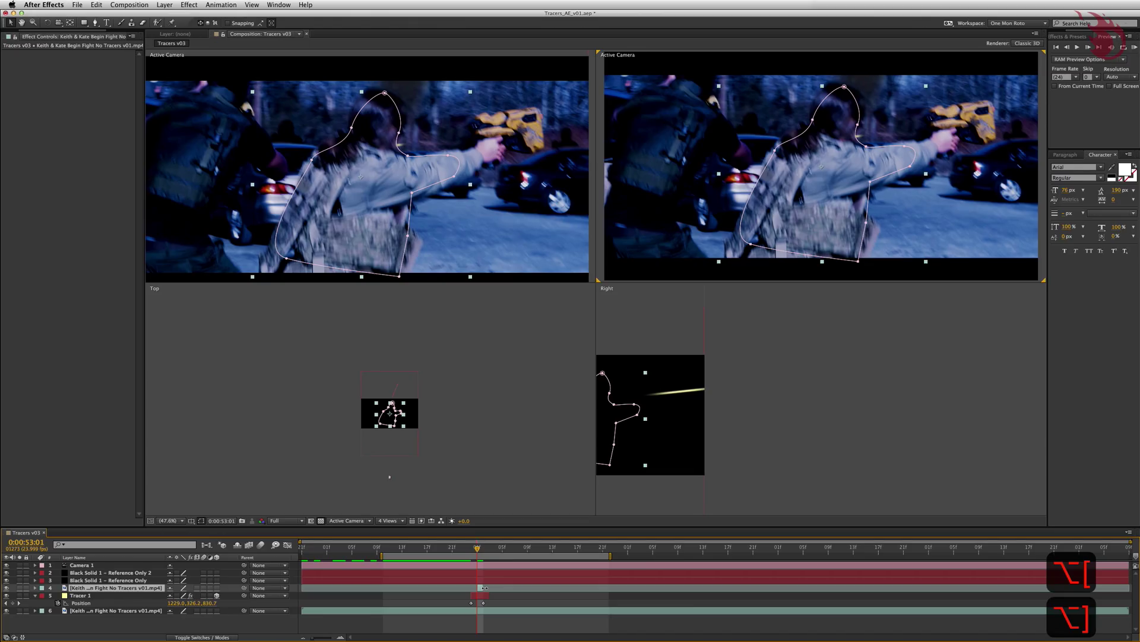
Save the project, move back to 0:00:52:23 and run a RAM preview of the masked tracer shot
left_click(482, 566)
key("super+s")
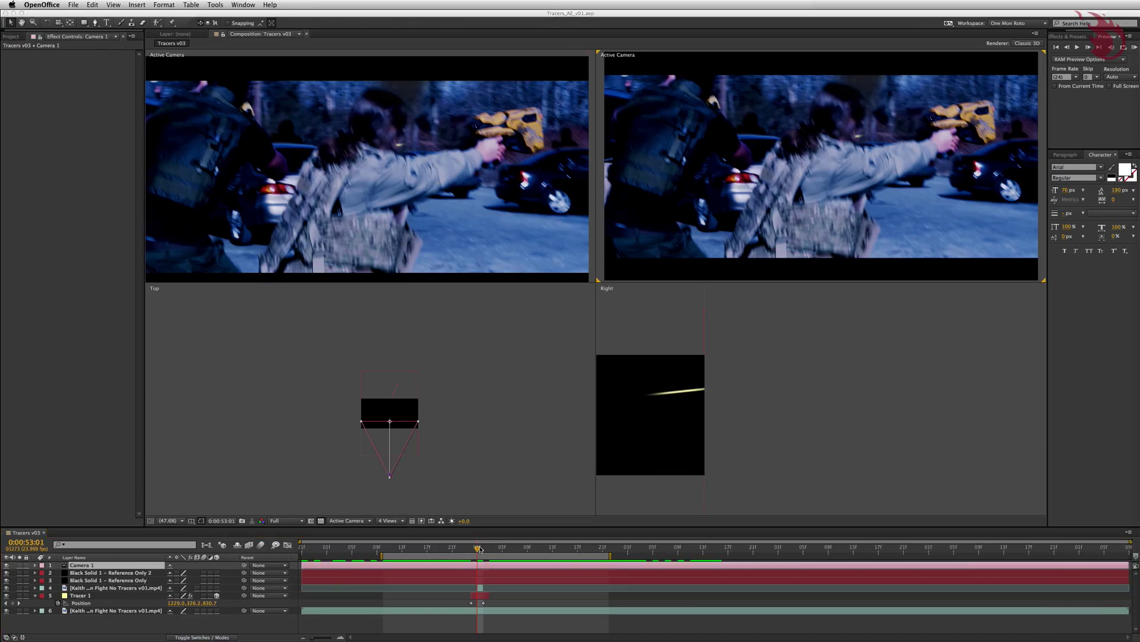
left_click_drag(478, 549, 465, 551)
key("KP_0")
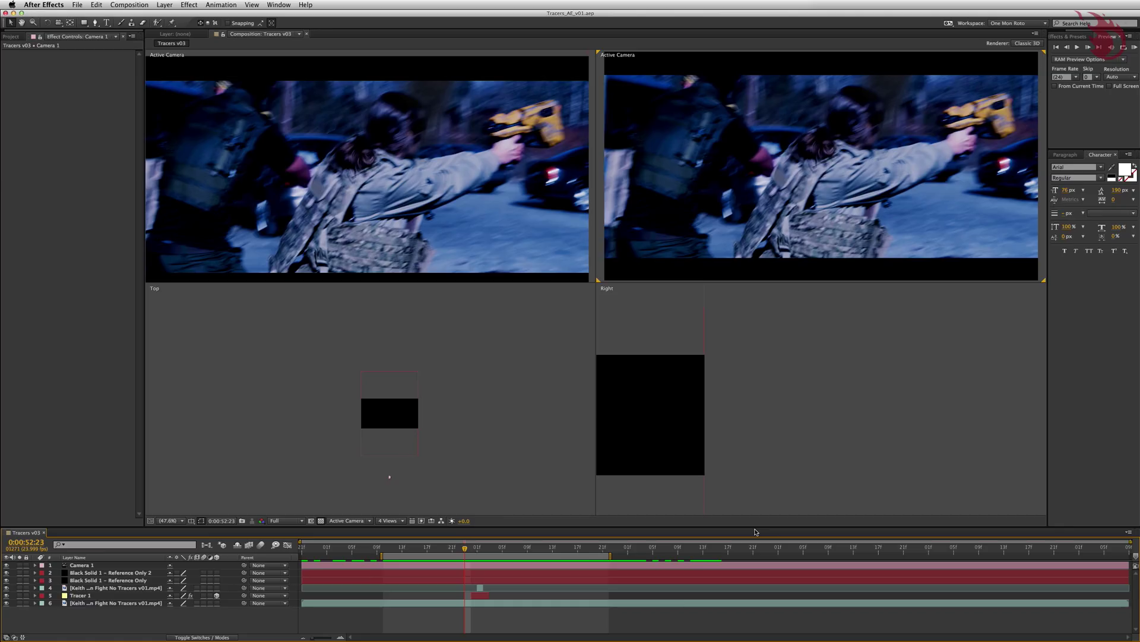
Duplicate the Tracer 1 layer and slide the copy to start at the second gunshot, 0:00:53:13, with the current time at 0:00:53:14
left_click(103, 597)
key("super+d")
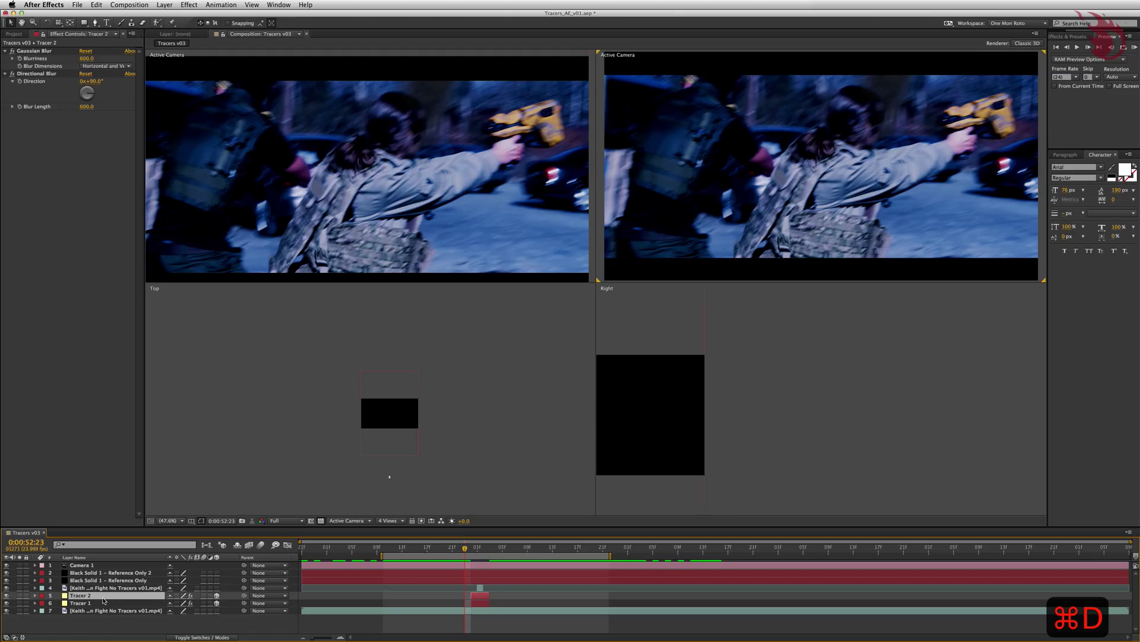
left_click_drag(479, 596, 560, 605)
left_click_drag(553, 548, 558, 548)
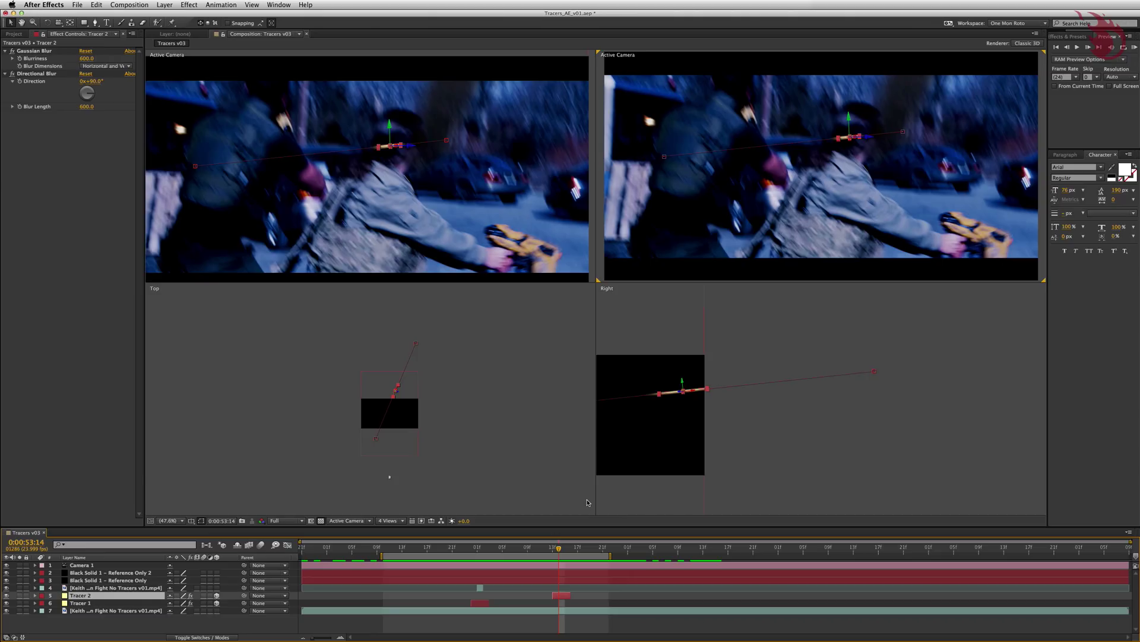
Reveal Tracer 2's Position and reshape its motion path to start beyond the parked cars and end farther out toward the camera side
left_click(492, 383)
scroll(431, 372, "up", 1)
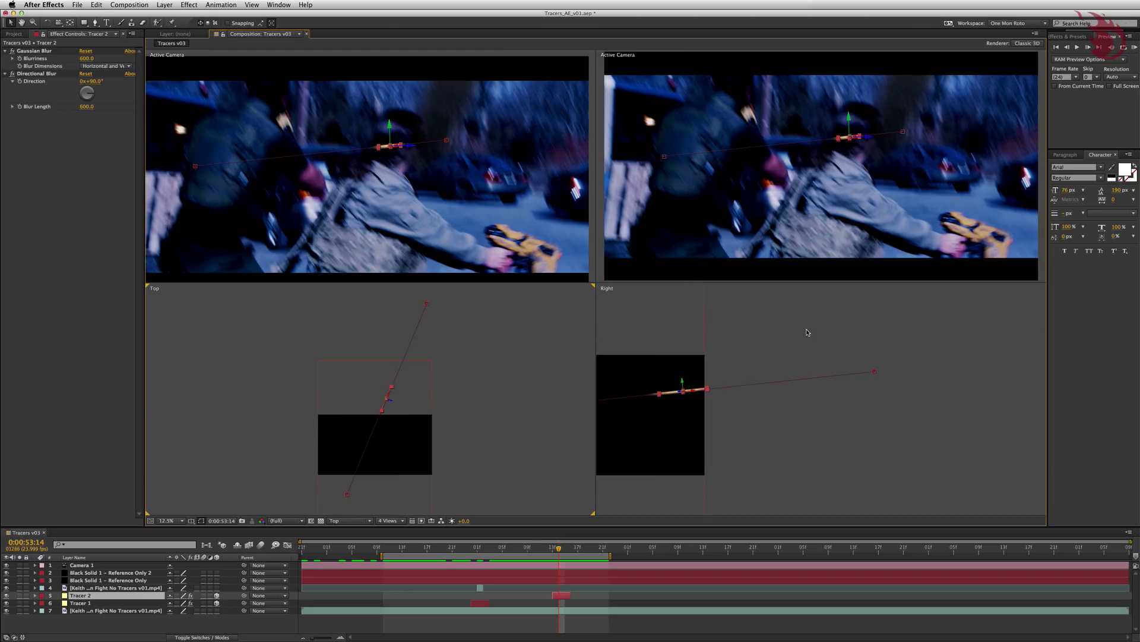
key("Page_Up")
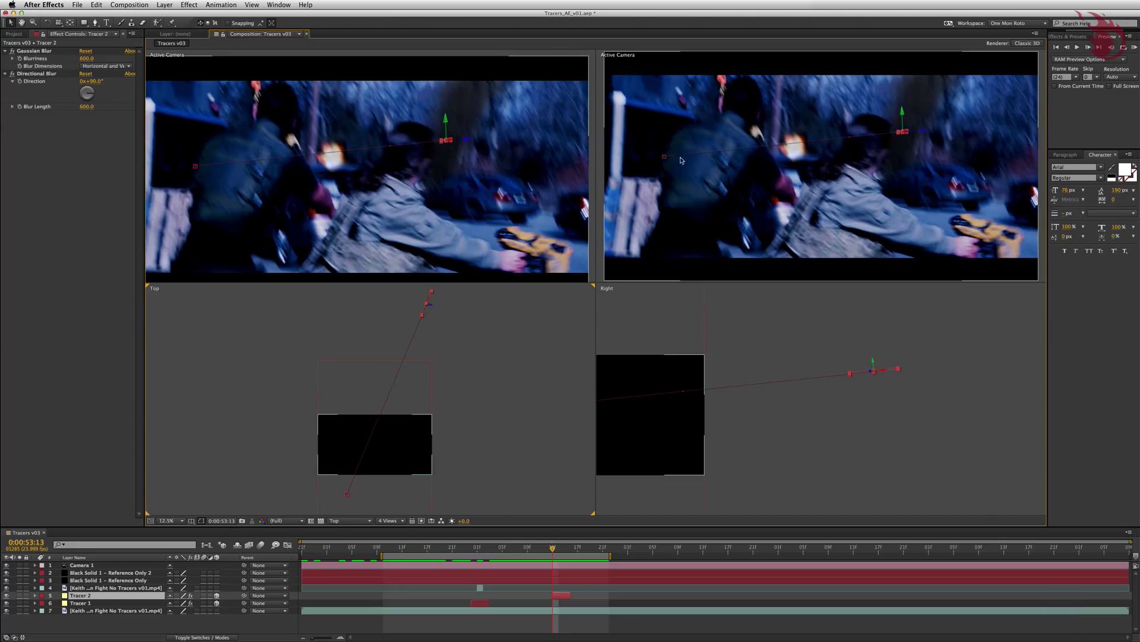
key("Page_Down")
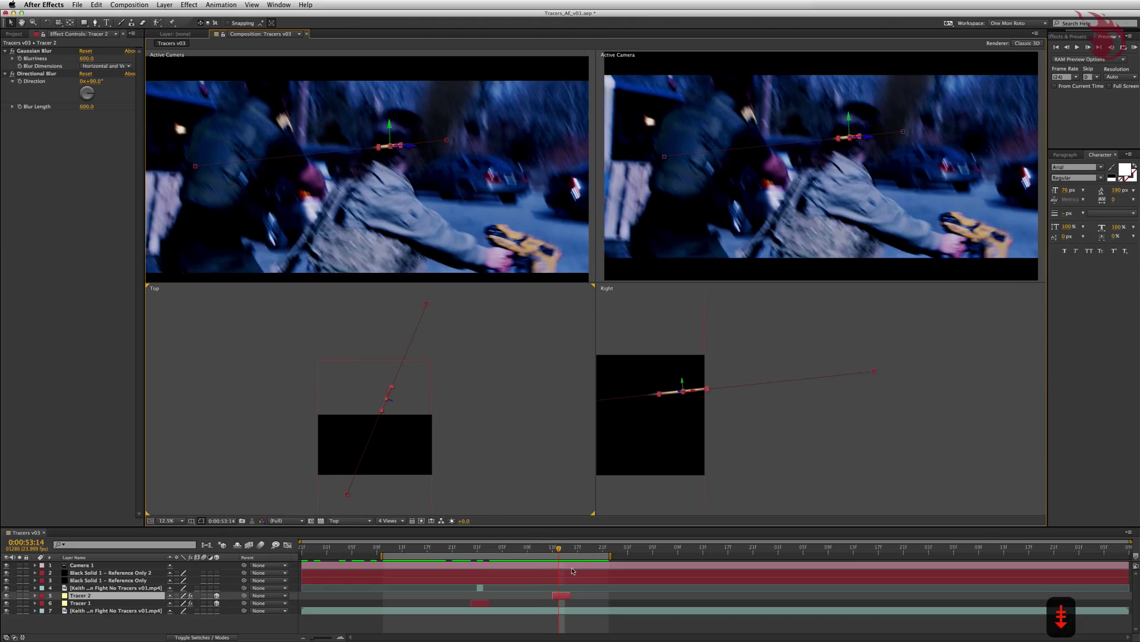
key("p")
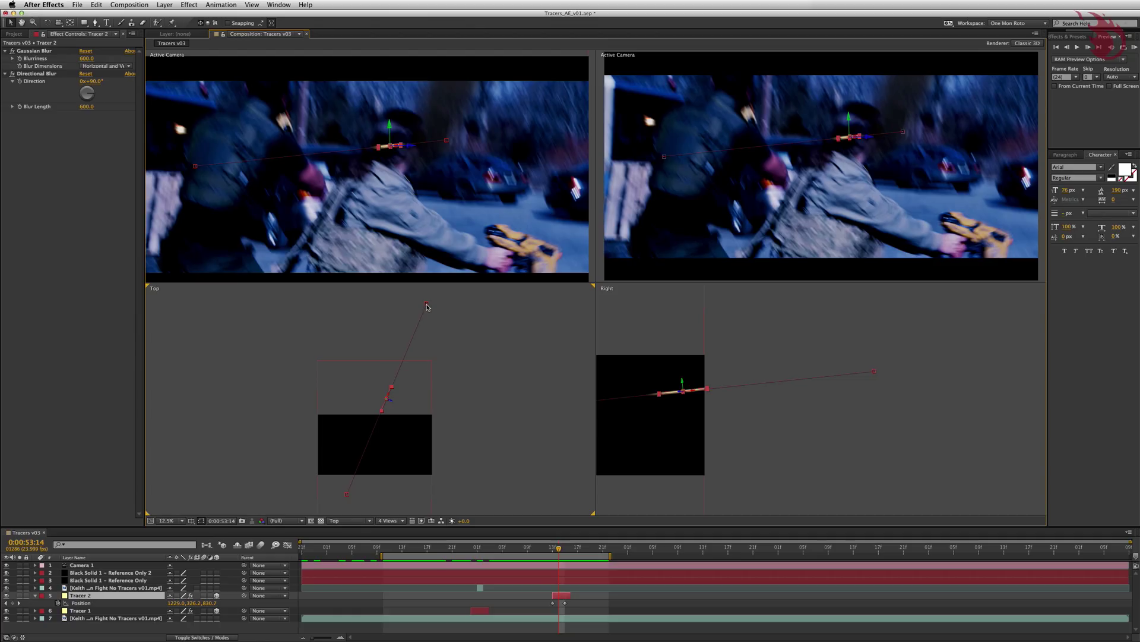
left_click_drag(425, 305, 495, 334)
left_click_drag(1032, 127, 1022, 147)
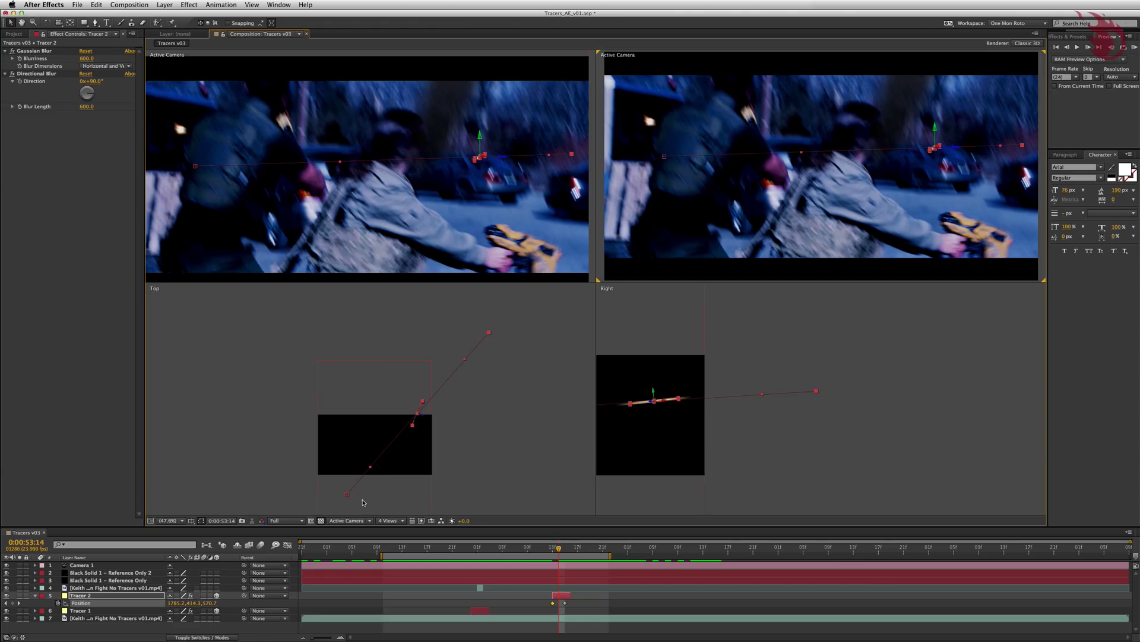
left_click_drag(348, 497, 335, 507)
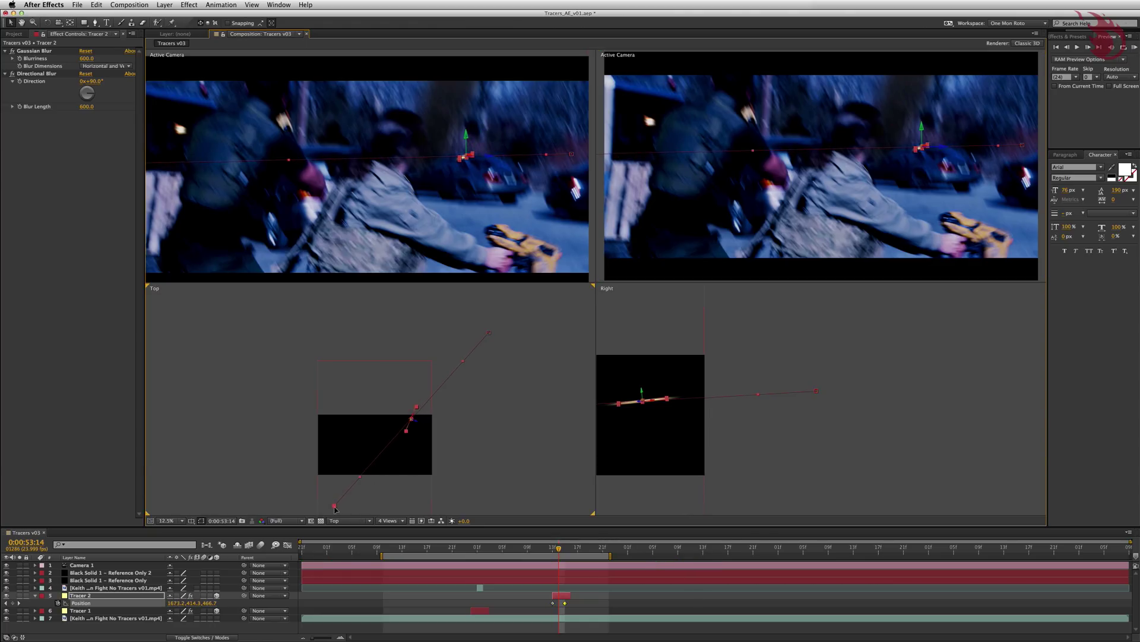
left_click_drag(692, 399, 817, 402)
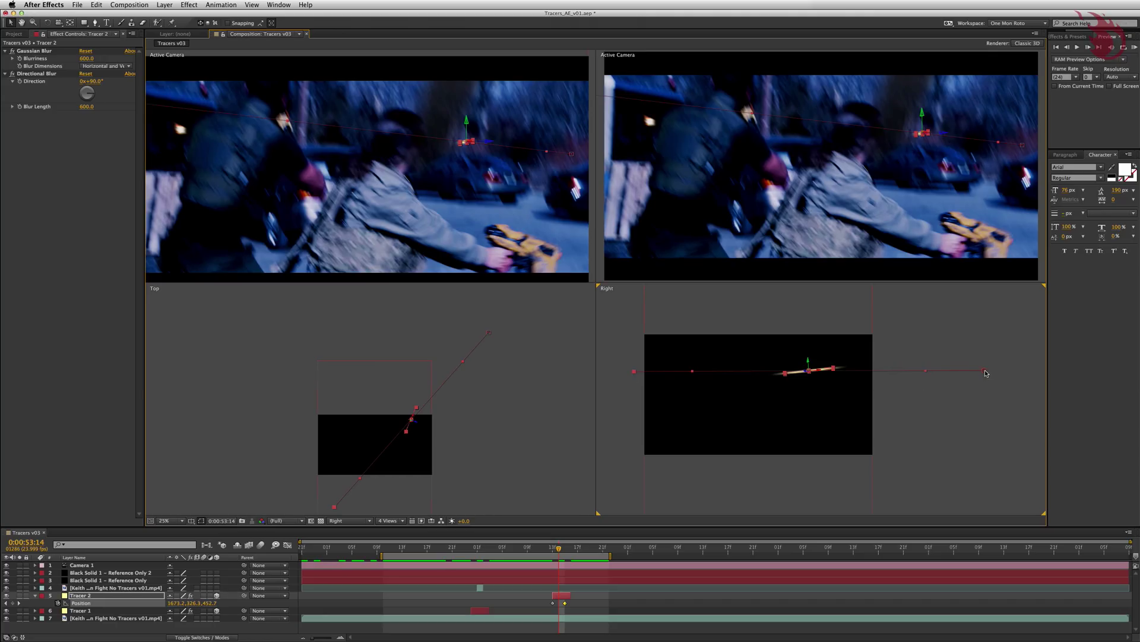
At 0:00:53:15, reposition Tracer 2's end point in the Top and Right views so the tracer streaks past the shooter's head toward the camera
key("Page_Down")
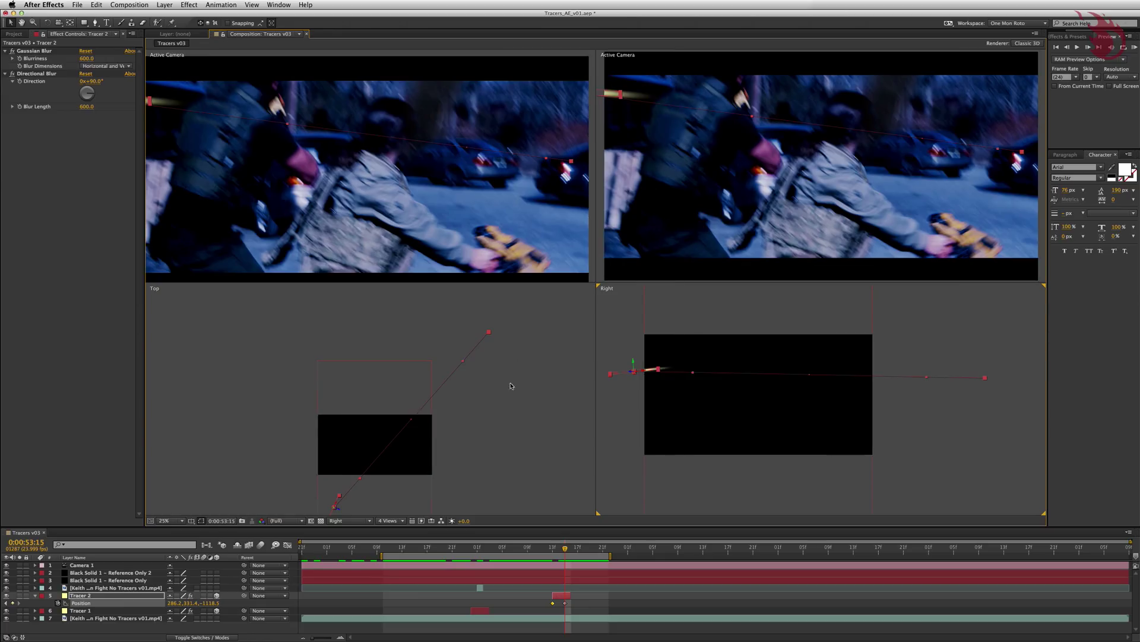
left_click_drag(511, 373, 535, 228)
left_click_drag(515, 325, 538, 361)
scroll(532, 404, "up", 1)
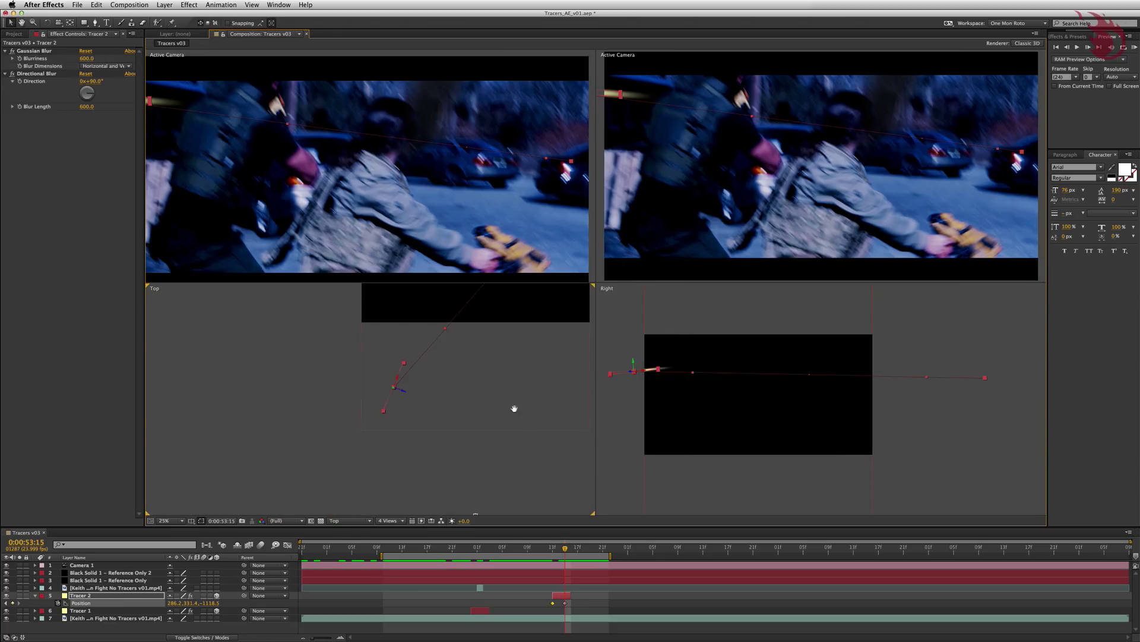
left_click_drag(515, 408, 430, 372)
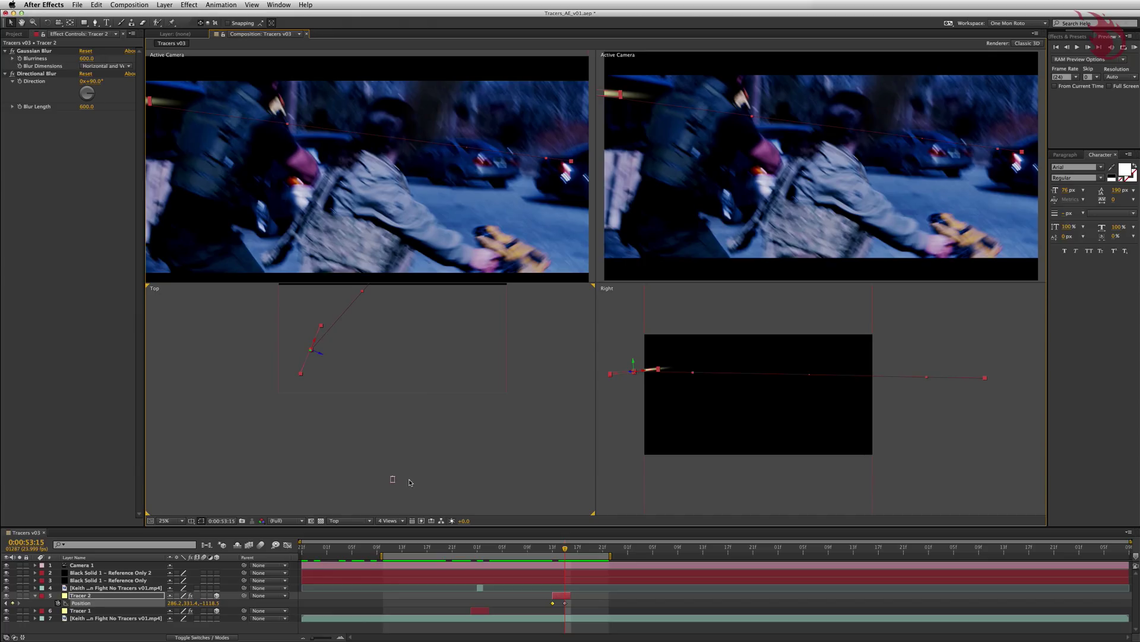
left_click_drag(330, 361, 379, 417)
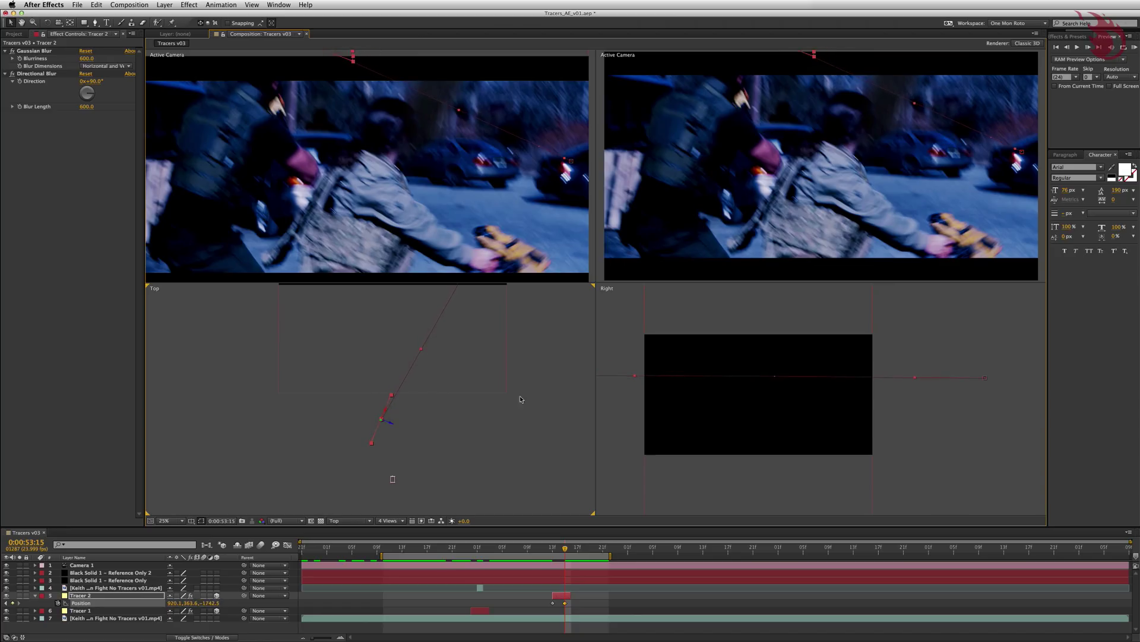
left_click_drag(680, 428, 853, 433)
left_click_drag(743, 369, 739, 386)
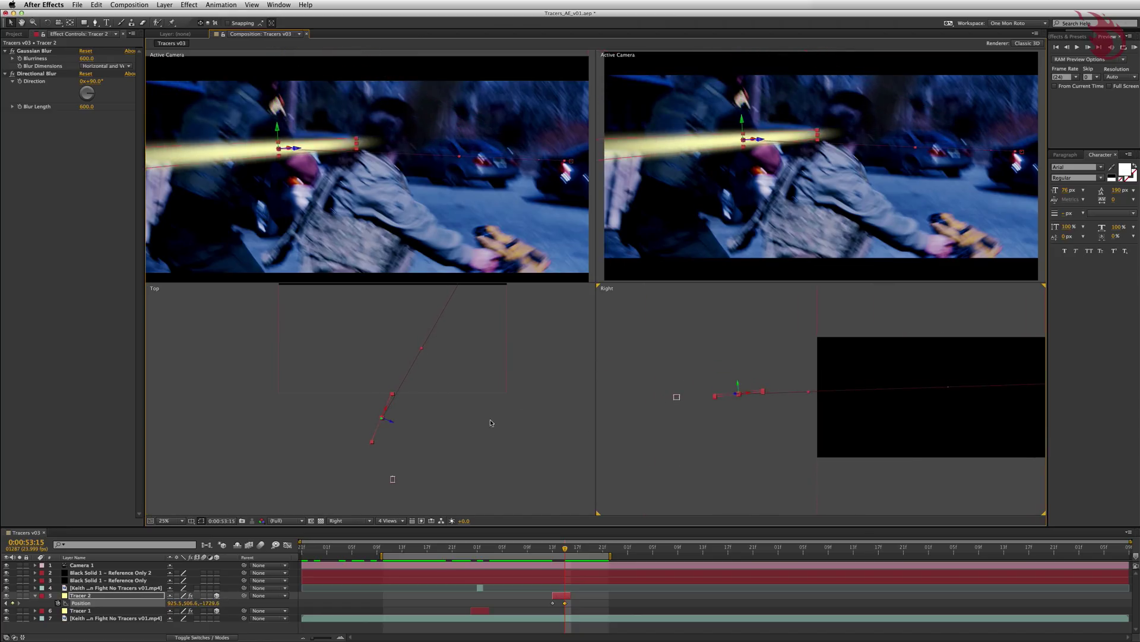
mouse_move(393, 422)
left_mouse_down()
mouse_move(404, 421)
mouse_move(383, 428)
left_mouse_up()
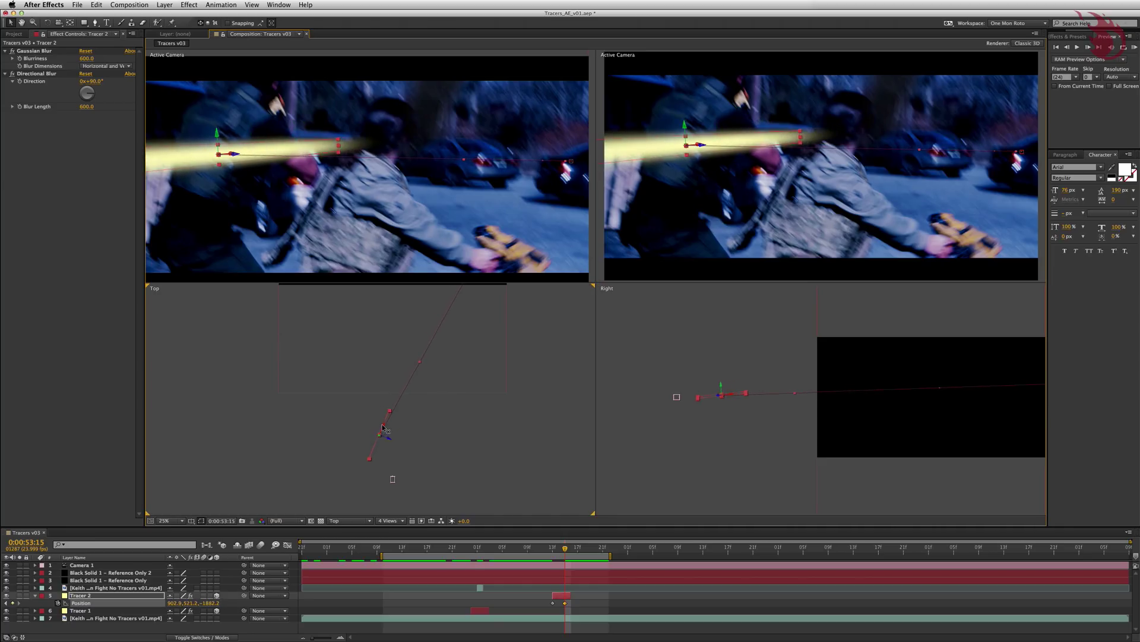
Raise Tracer 2's end point in the Right view at 0:00:53:15, and lower its start point beside the parked cars at 0:00:53:13
left_click_drag(723, 388, 721, 383)
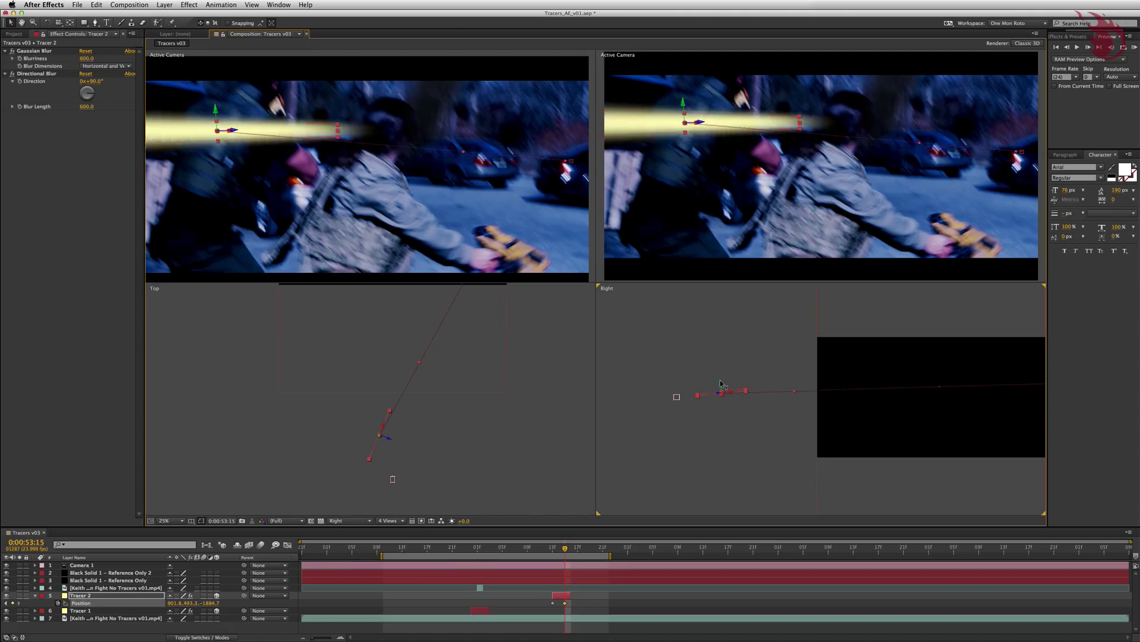
key("Page_Up")
key("Page_Up")
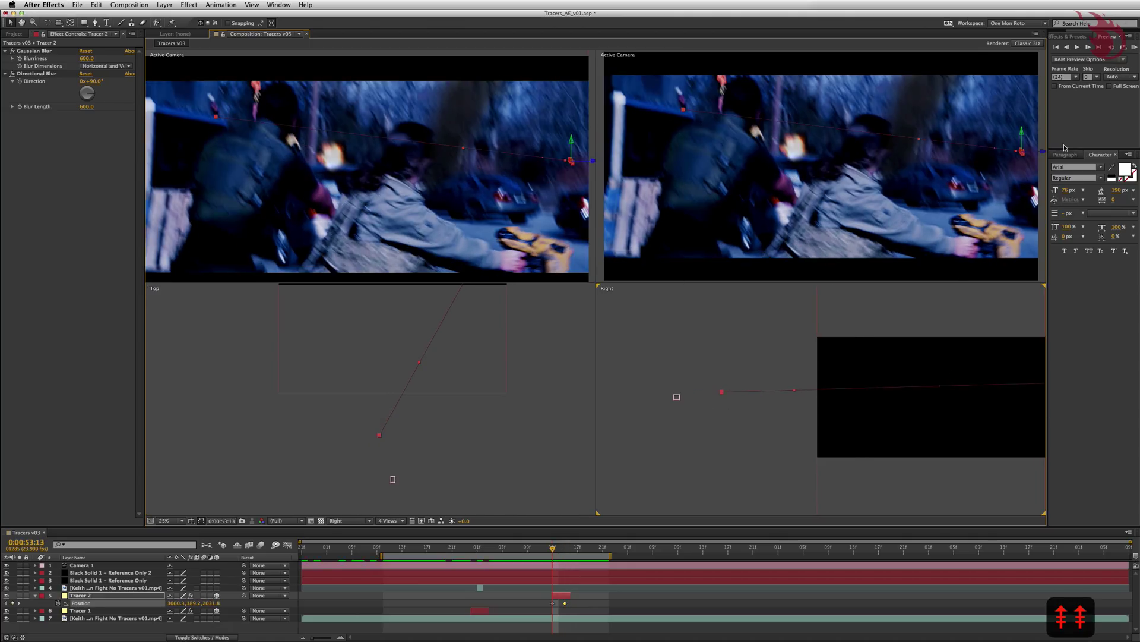
left_click_drag(1026, 138, 1023, 168)
Step through frames 0:00:53:13 to 0:00:53:15 with the layers deselected to check Tracer 2's flight past the shooter
key("Page_Down")
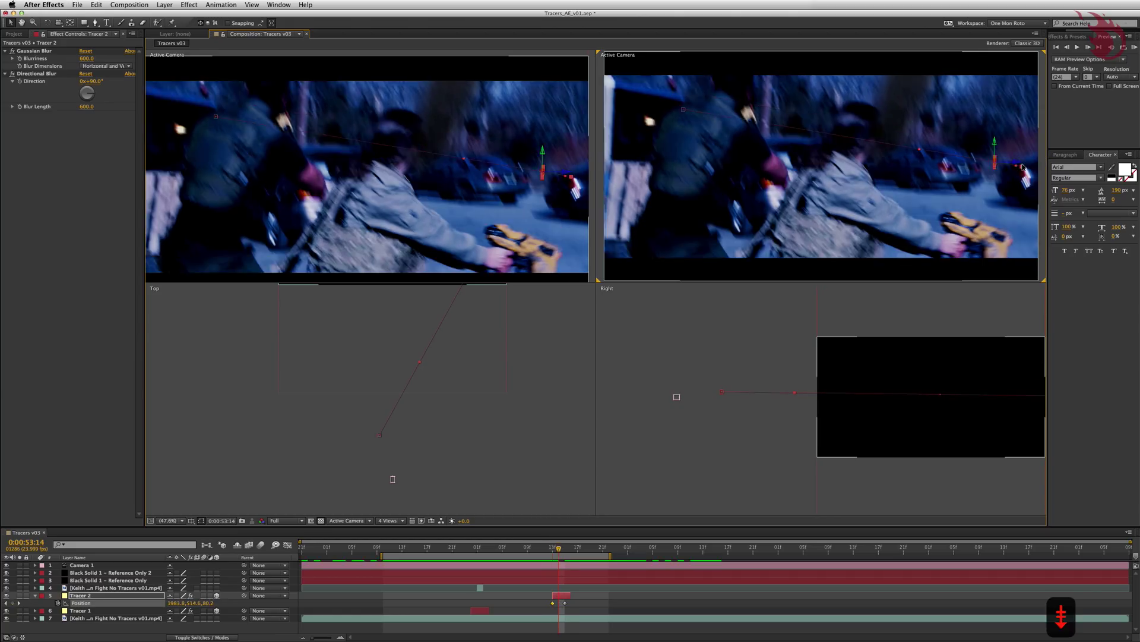
key("Page_Down")
left_click(607, 611)
key("Page_Up")
key("Page_Up")
key("Page_Down")
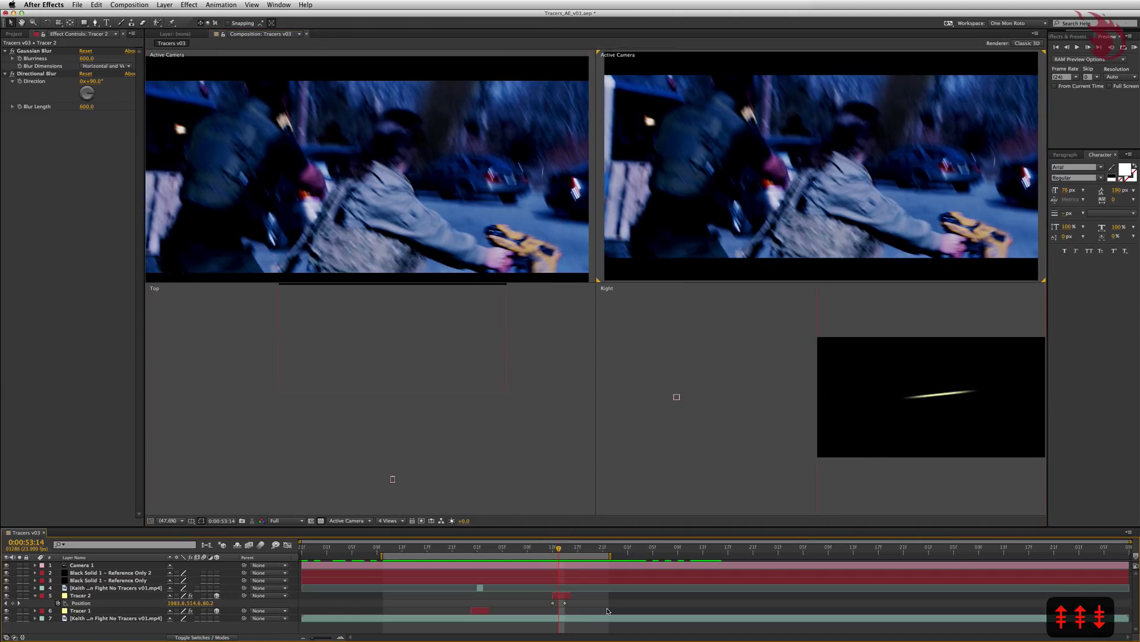
key("Page_Down")
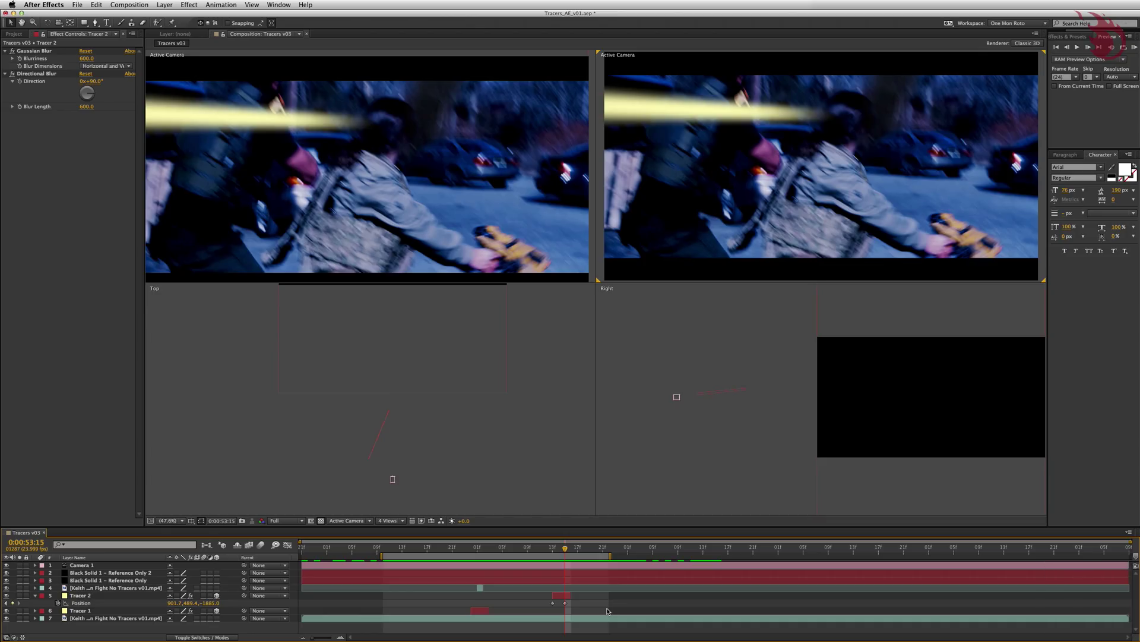
key("Page_Up")
key("Page_Up")
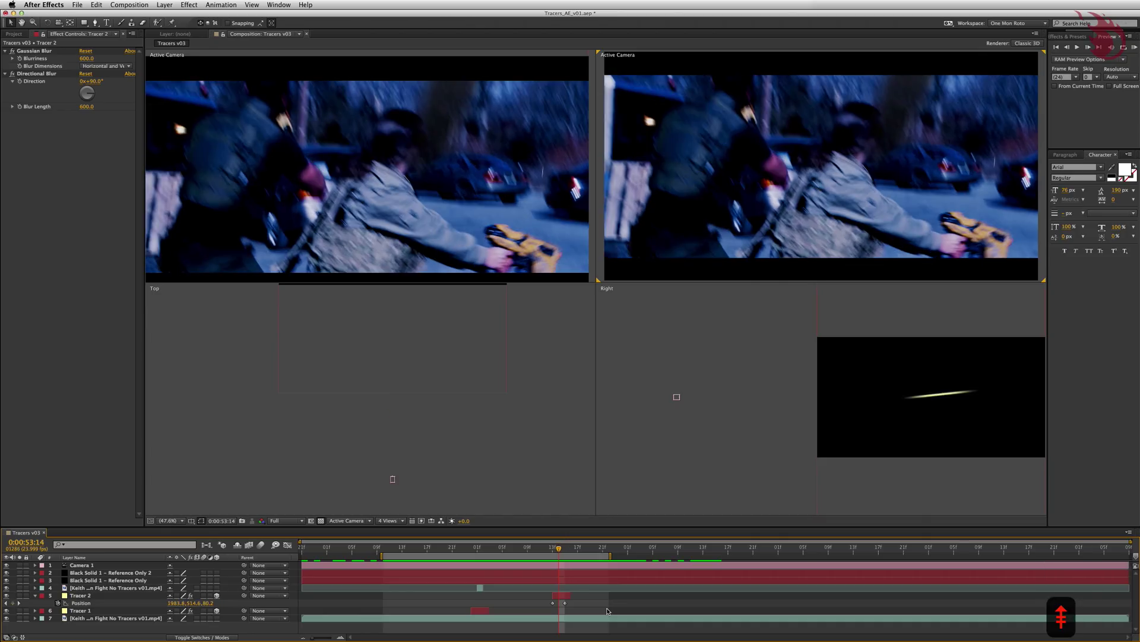
At 0:00:53:13, rotate Tracer 2 in the Right view so its length lies level along the motion path
left_click(722, 444)
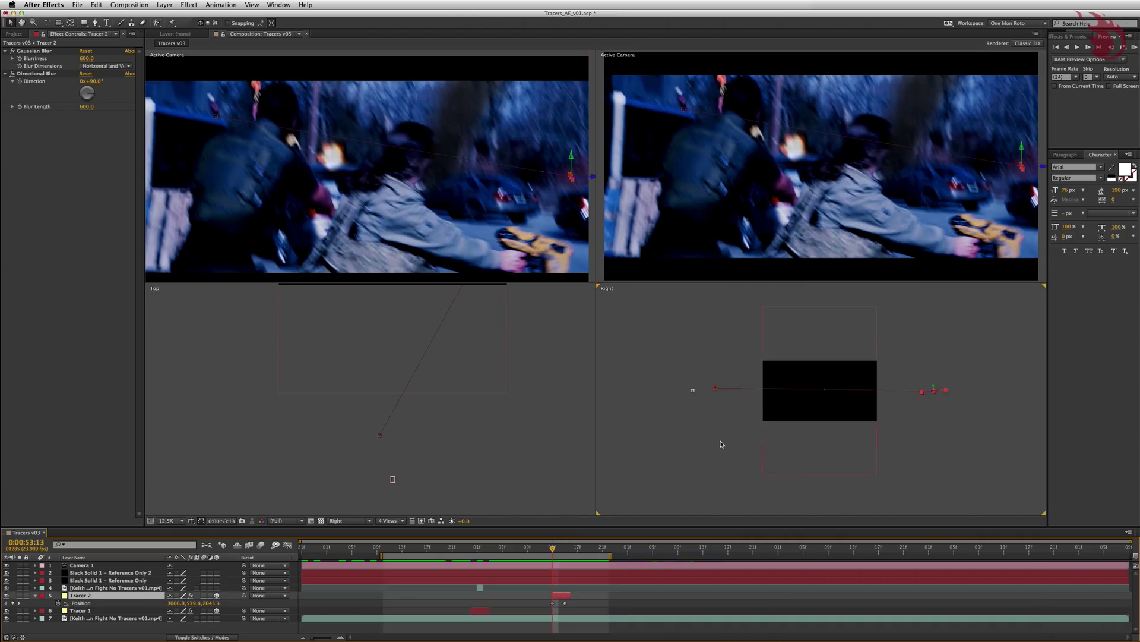
key("w")
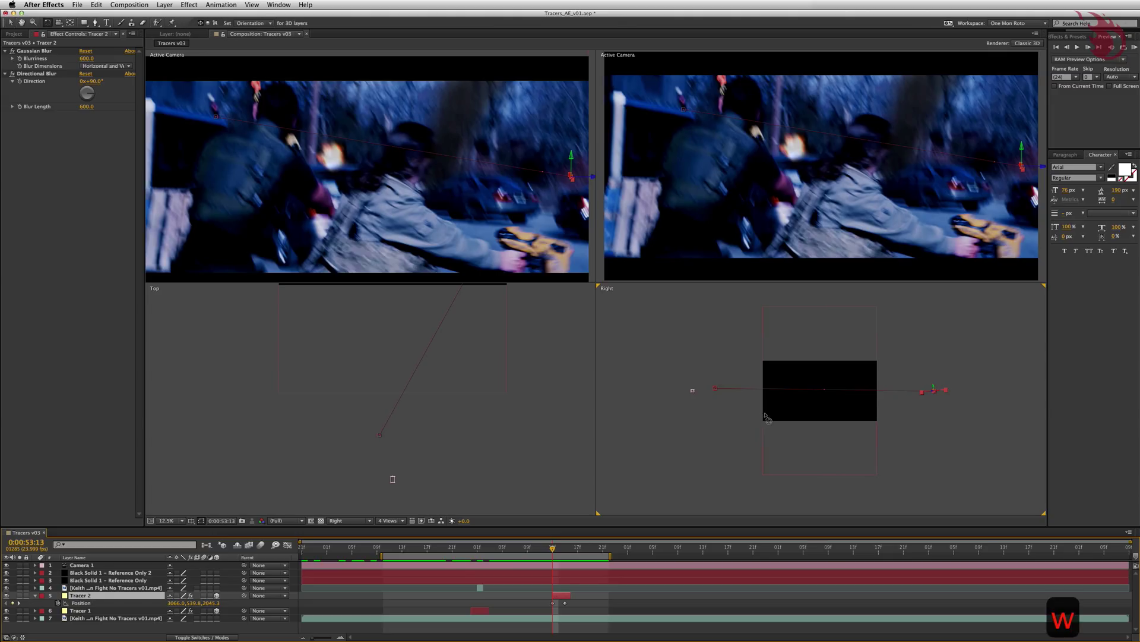
scroll(765, 416, "up", 1)
left_click_drag(899, 438, 695, 429)
left_click_drag(528, 347, 465, 495)
left_click_drag(488, 346, 425, 465)
left_click_drag(463, 371, 416, 457)
left_click_drag(917, 420, 858, 427)
scroll(927, 421, "up", 1)
mouse_move(886, 405)
left_mouse_down()
mouse_move(881, 415)
mouse_move(895, 417)
left_mouse_up()
scroll(876, 420, "up", 1)
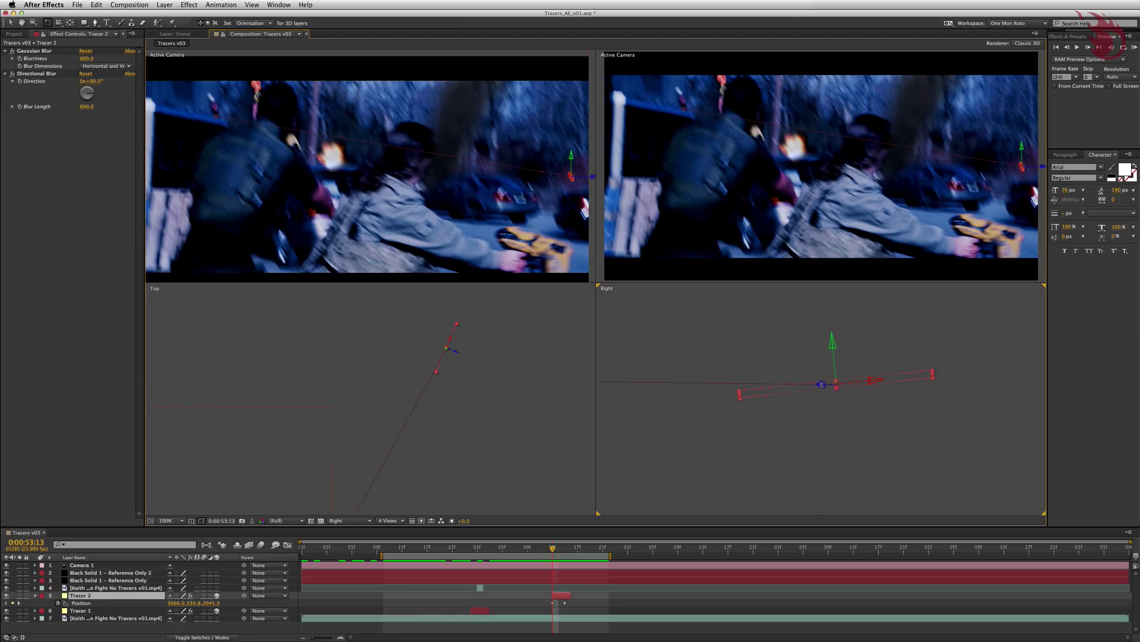
left_click_drag(823, 384, 824, 390)
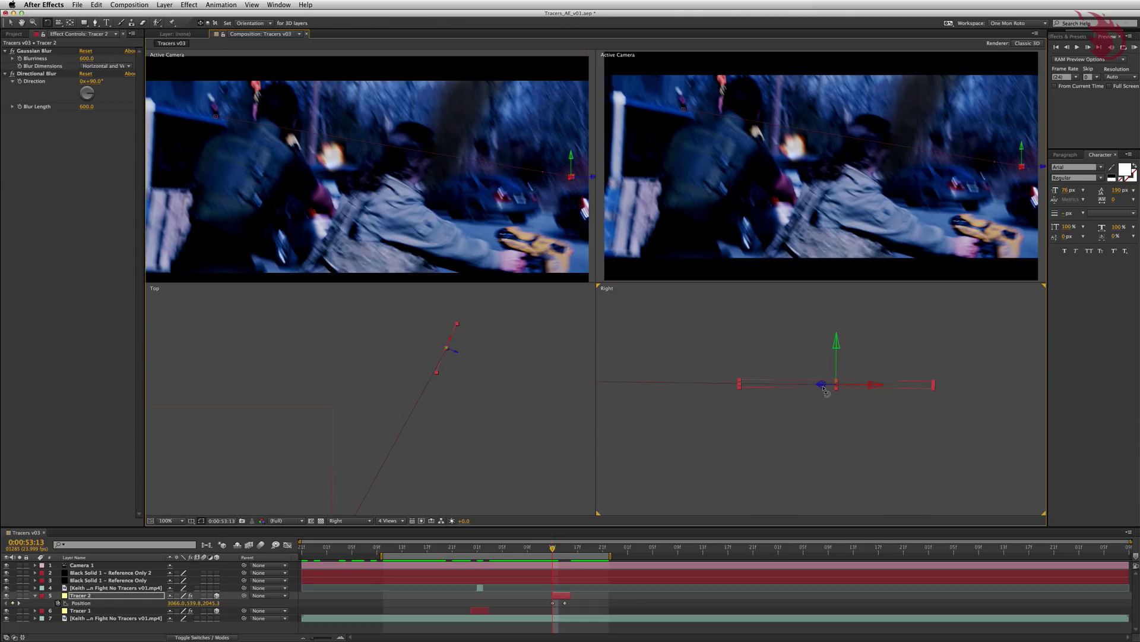
Compare Tracer 2 with its path in the Top view and fine-tune its rotation to follow the path
left_click_drag(528, 366, 423, 367)
scroll(514, 376, "up", 3)
left_click_drag(574, 292, 493, 399)
left_click_drag(531, 336, 538, 379)
left_click(837, 343)
left_click_drag(837, 343, 834, 343)
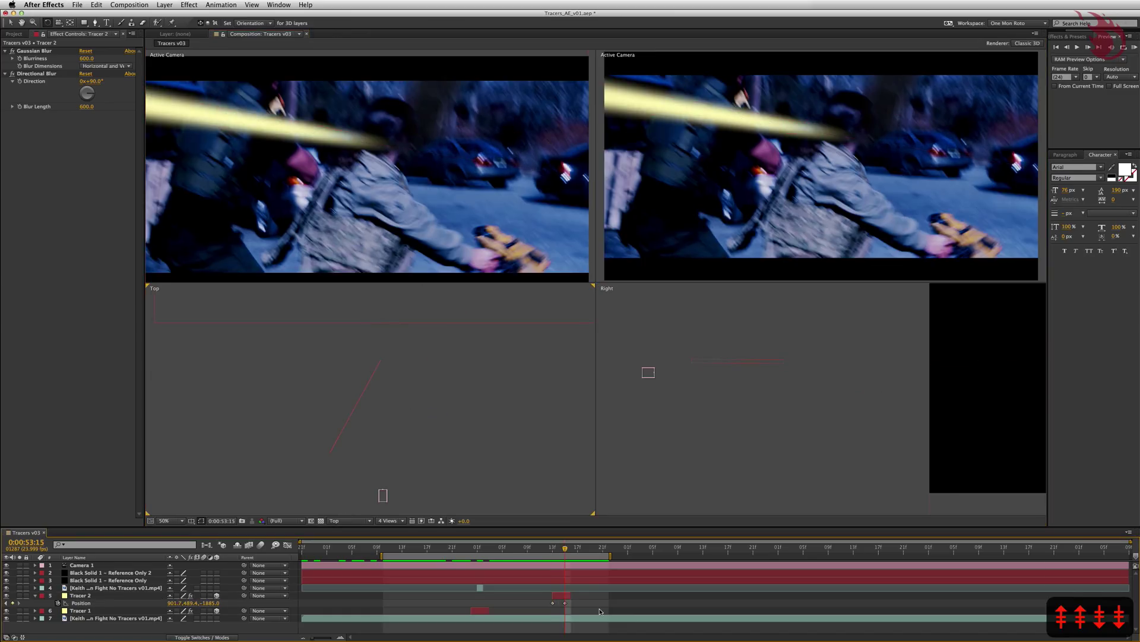
Step through Tracer 2's frames from 0:00:53:13 and run a RAM preview of the second shot
key("Page_Up")
key("Page_Up")
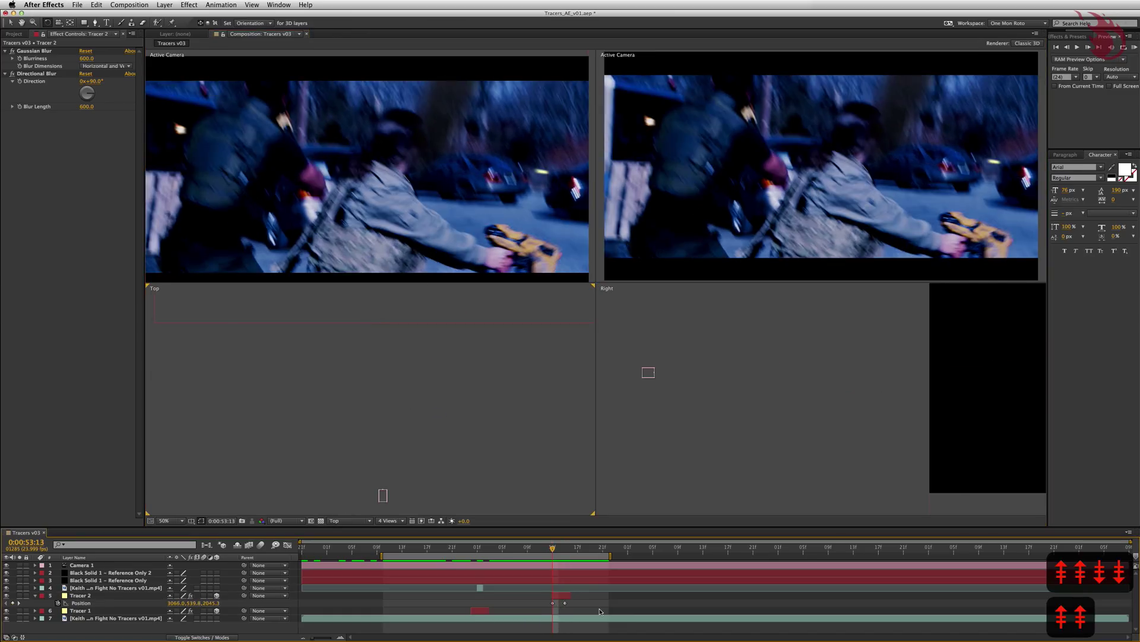
key("Page_Down")
key("Page_Down")
key("Page_Up")
key("Page_Up")
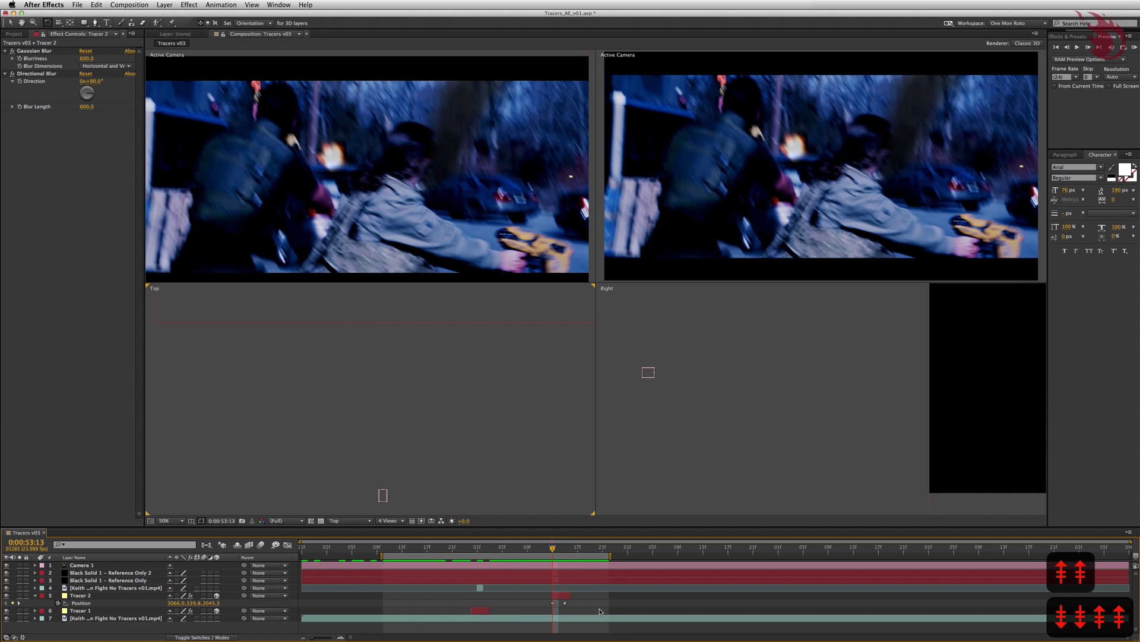
key("0")
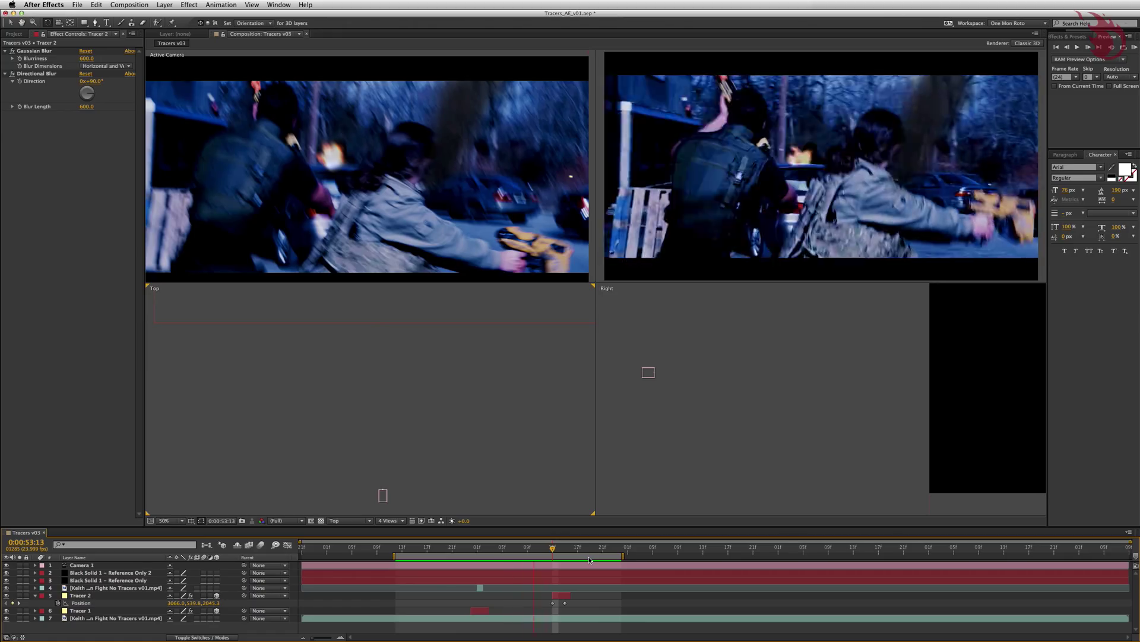
key("space")
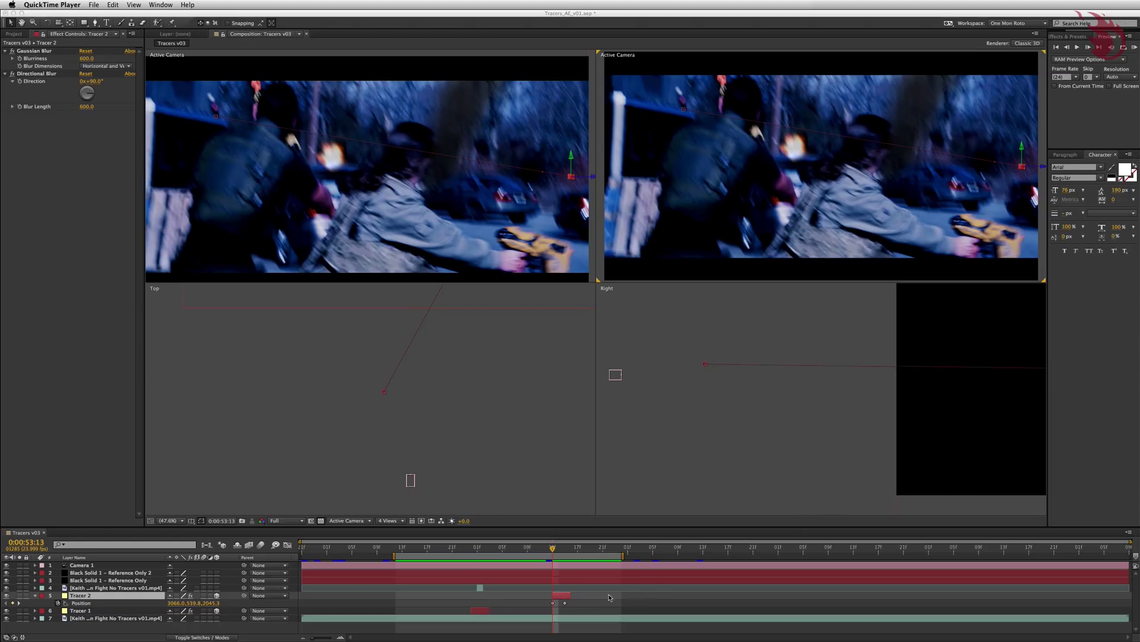
Try extending Tracer 2 one frame earlier and moving its first Position keyframe to 0:00:53:12
left_click(567, 600)
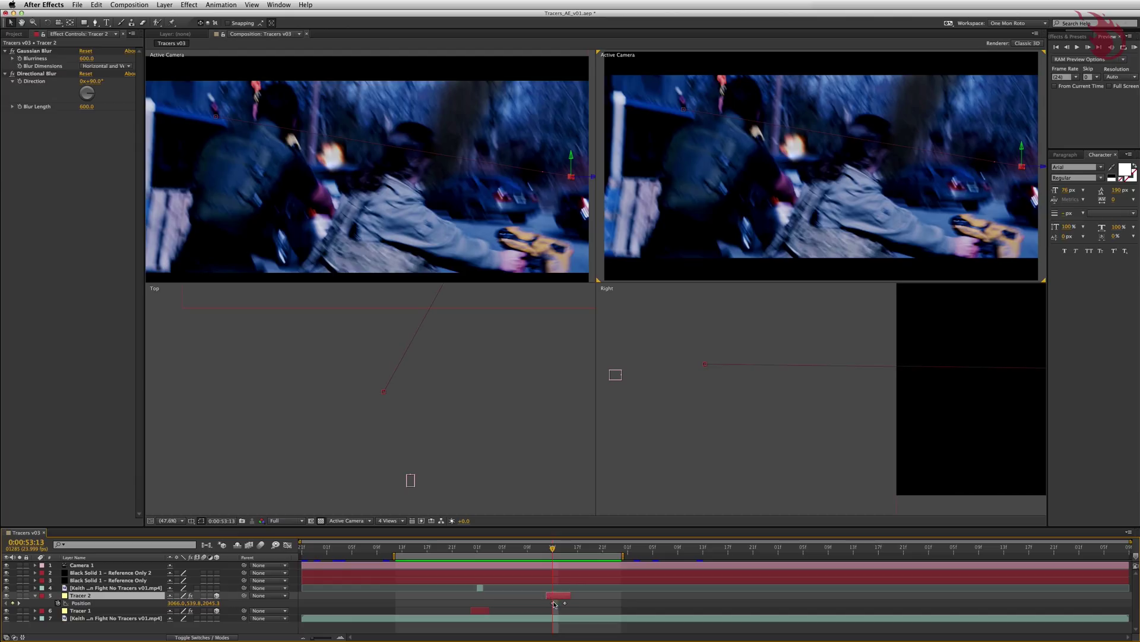
mouse_move(554, 605)
left_click_drag(553, 604, 549, 605)
key("Page_Up")
key("Page_Down")
key("Page_Down")
key("Page_Down")
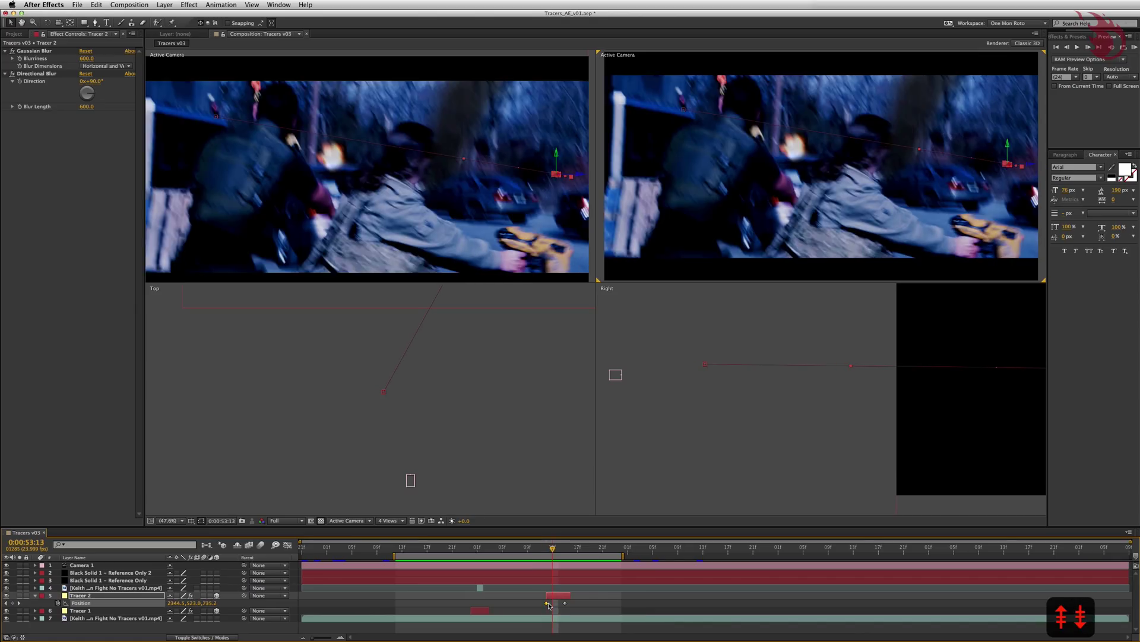
key("Page_Up")
Deselect Tracer 2, move back to 0:00:53:12 and run a RAM preview of the slower tracer
left_click(547, 610)
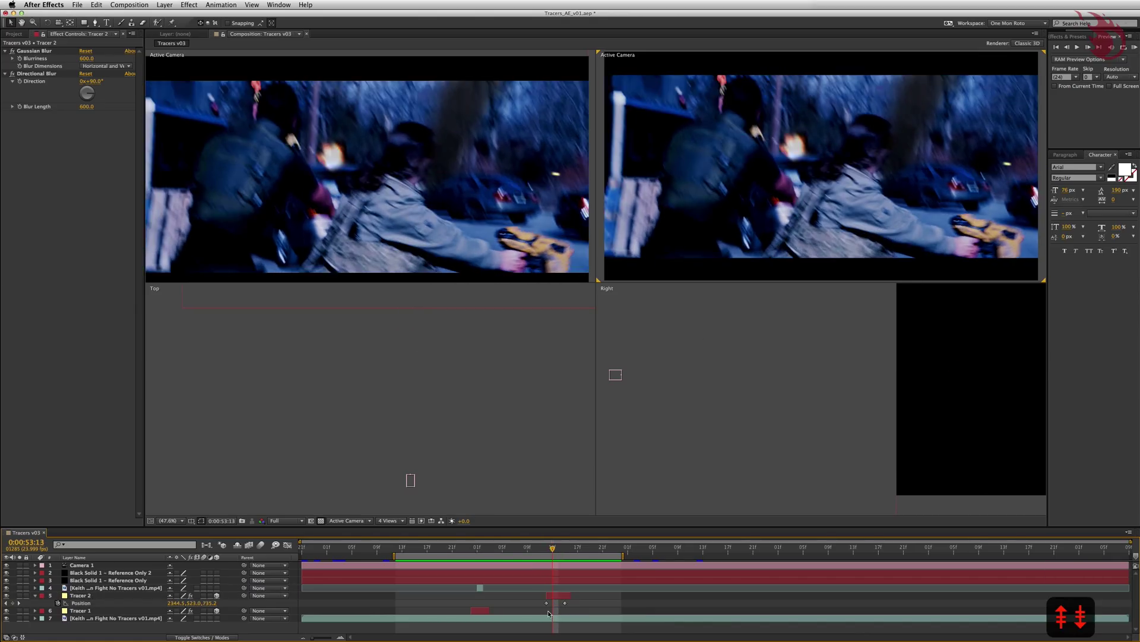
key("Page_Up")
key("Page_Up")
key("KP_0")
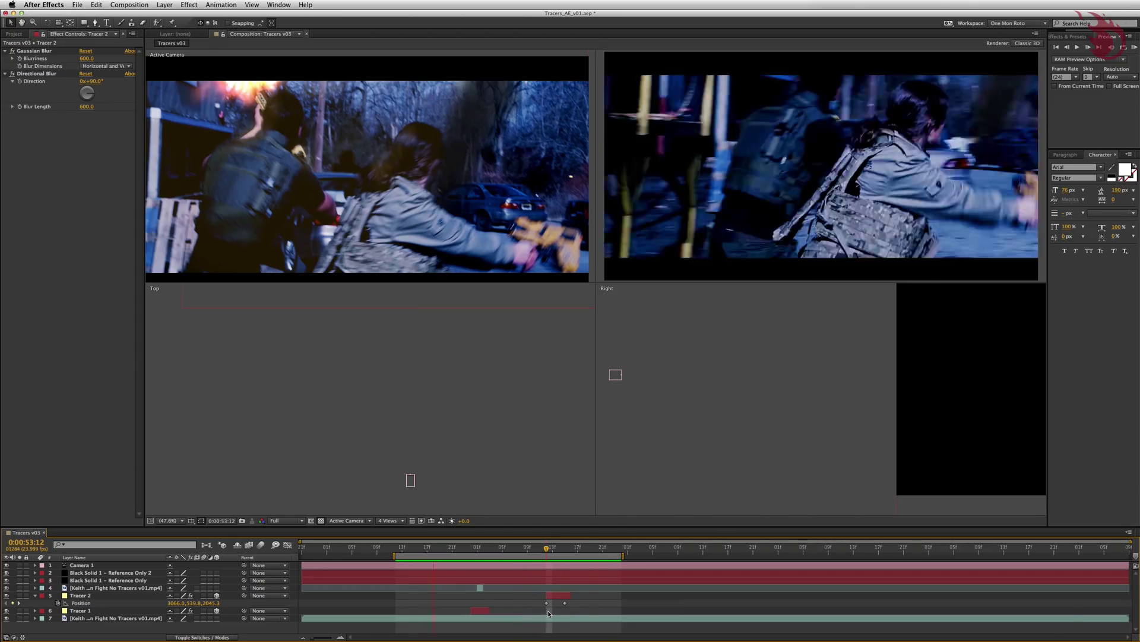
key("KP_0")
Return Tracer 2's first Position keyframe and layer start to 0:00:53:13, with the current time at 0:00:53:14
key("Page_Down")
key("Page_Down")
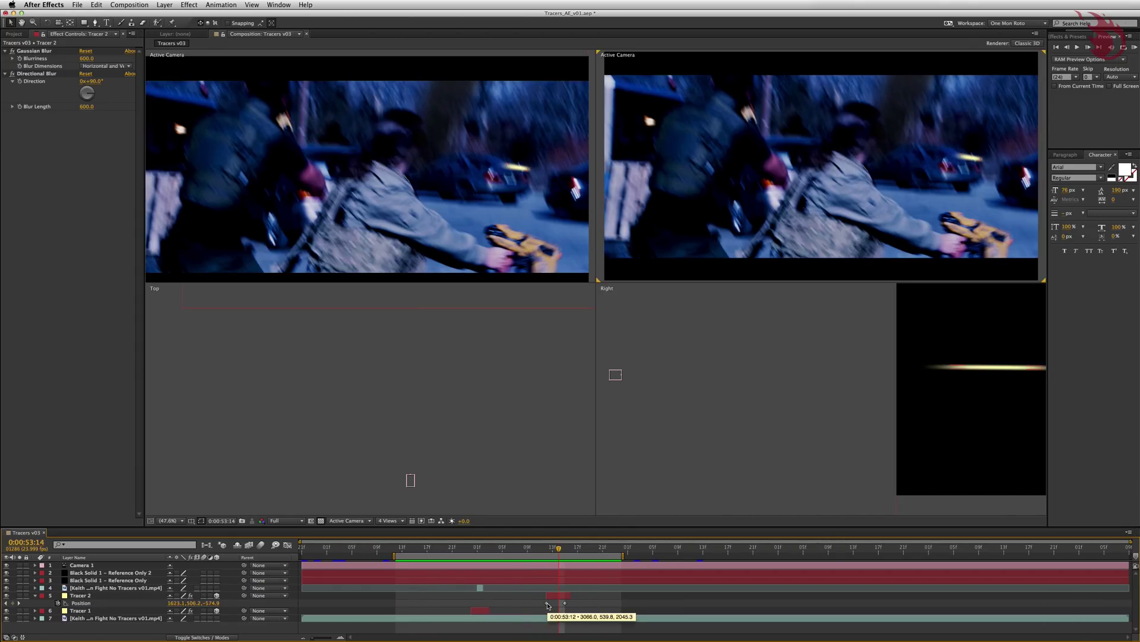
left_click(552, 604)
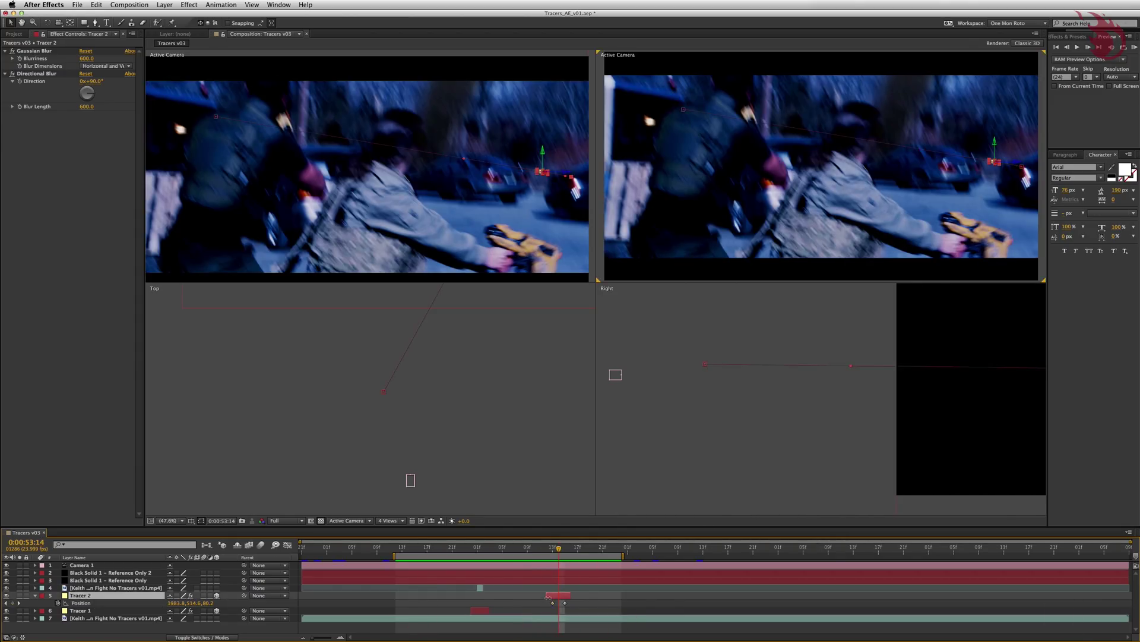
left_click_drag(546, 595, 553, 596)
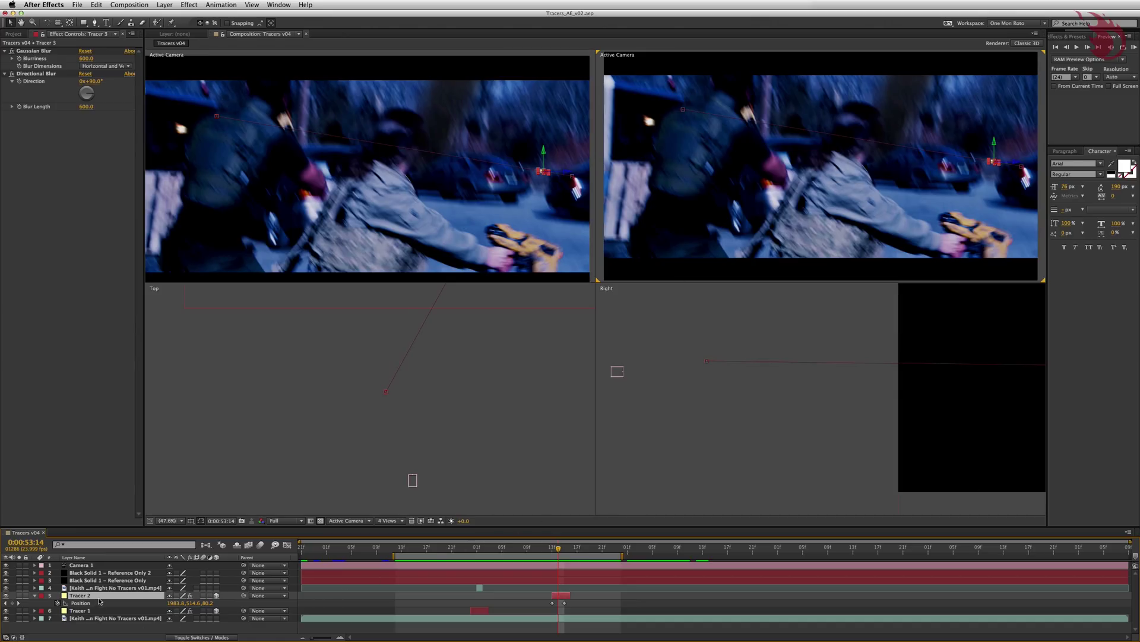
Duplicate Tracer 2, slide the copy to start at 0:00:53:22, reveal its Position and set the current time to 0:00:53:23
key("super+d")
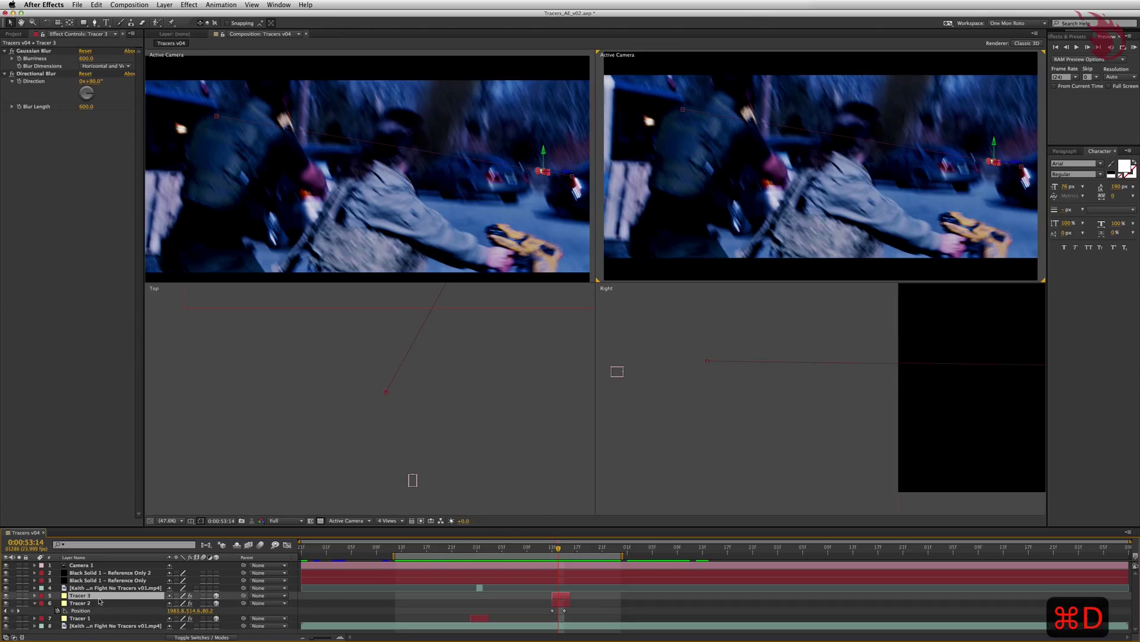
left_click_drag(565, 597, 622, 601)
key("p")
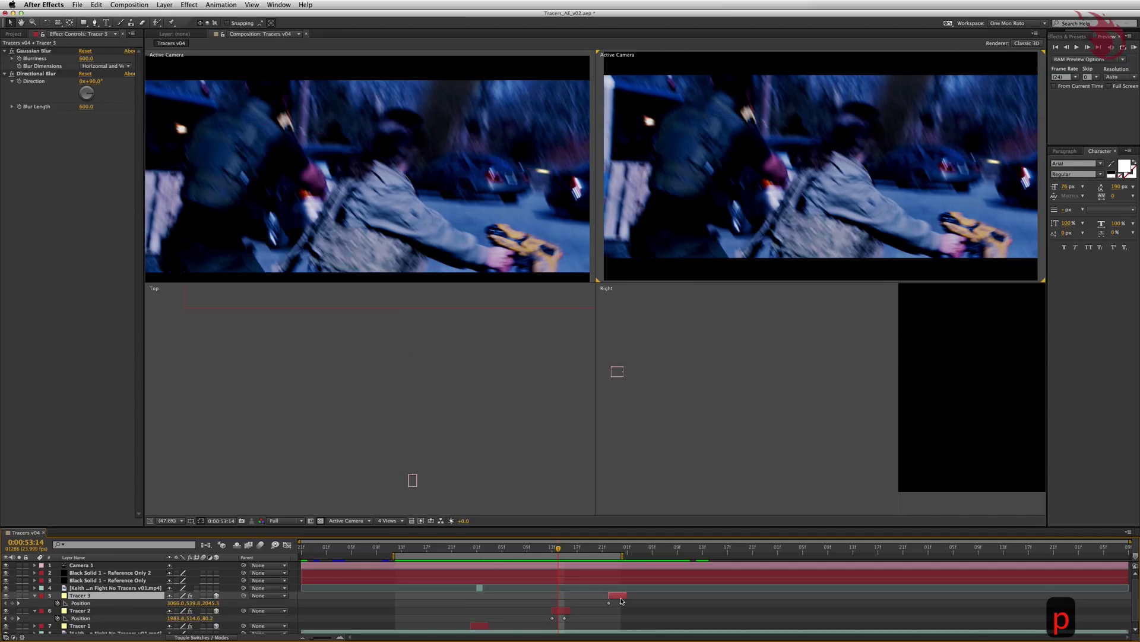
left_click_drag(604, 550, 616, 551)
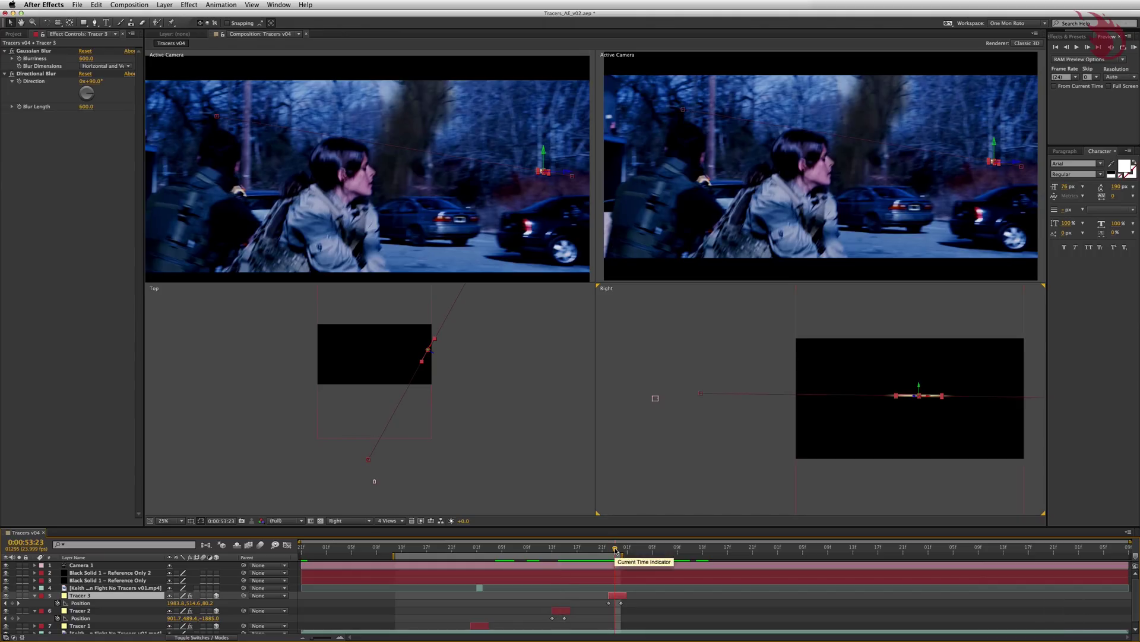
In the Top view, reposition both of Tracer 3's path points so the path runs straight across the scene in front of the camera
scroll(433, 446, "down", 2)
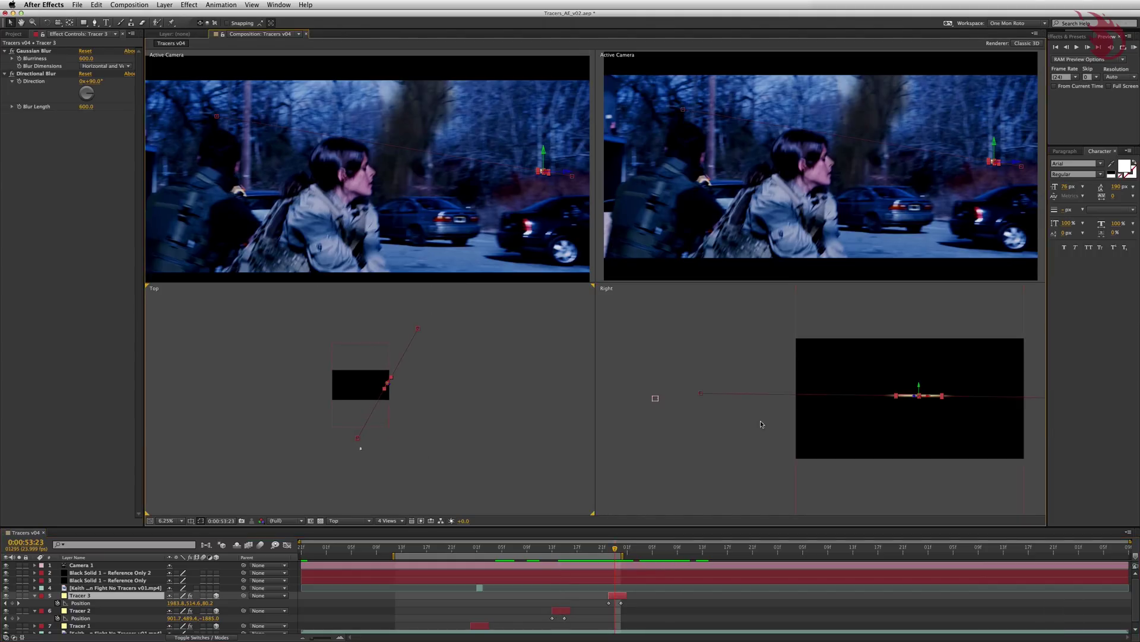
scroll(730, 425, "down", 2)
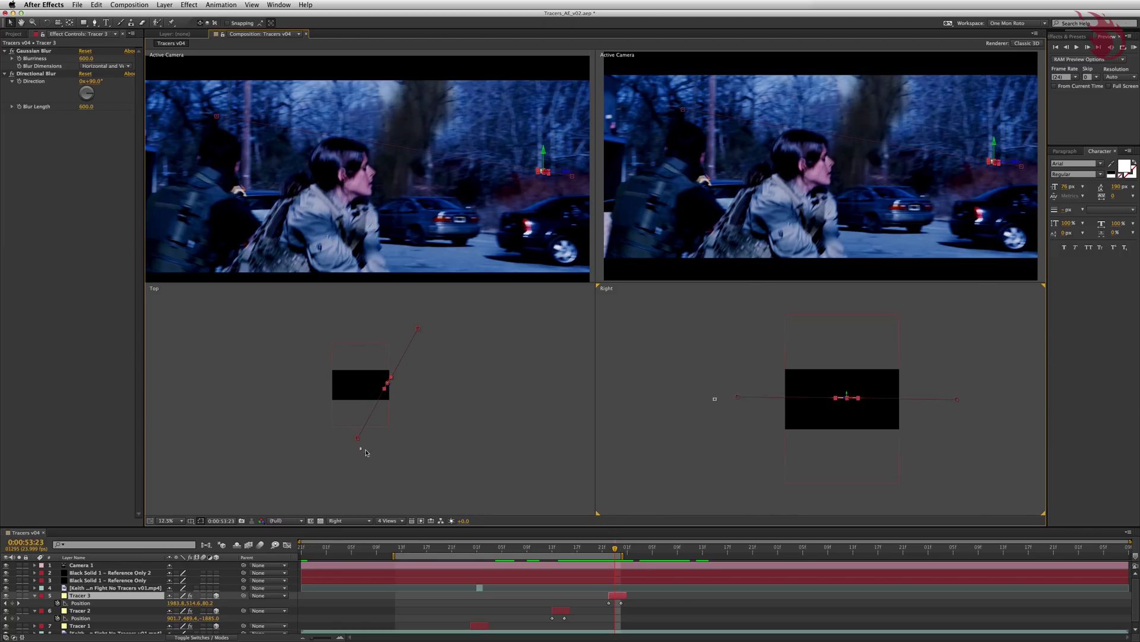
left_click_drag(358, 442, 313, 411)
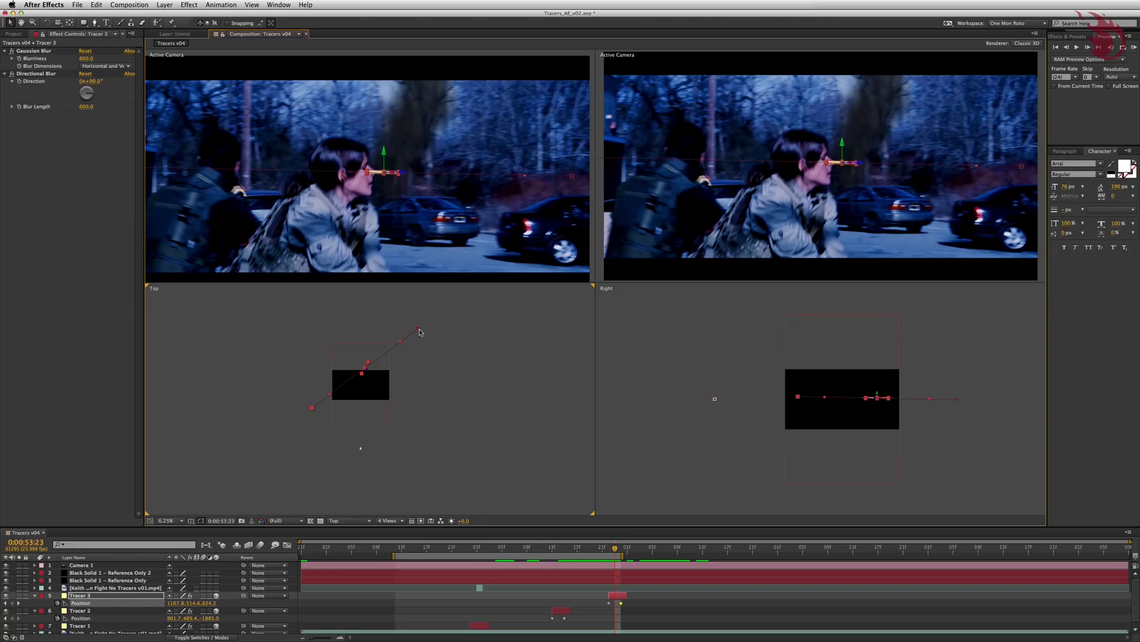
left_click_drag(419, 332, 411, 417)
scroll(412, 416, "up", 1)
In the Active Camera view, raise one end of Tracer 3's path and lower the other so it slopes down toward the parked cars
scroll(452, 217, "down", 1)
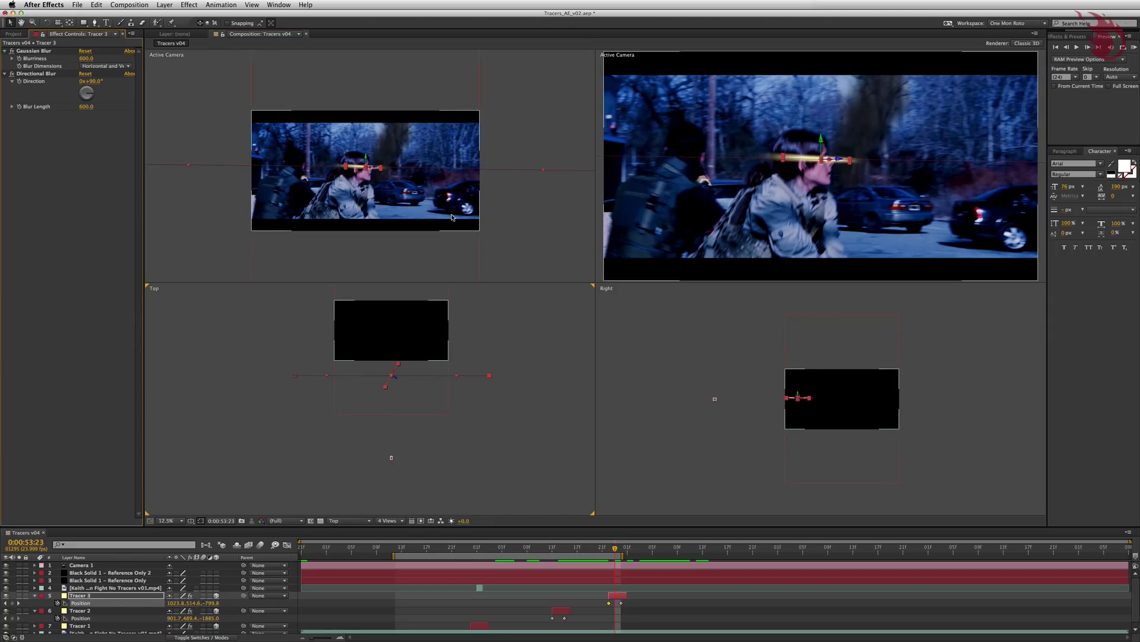
scroll(452, 217, "down", 1)
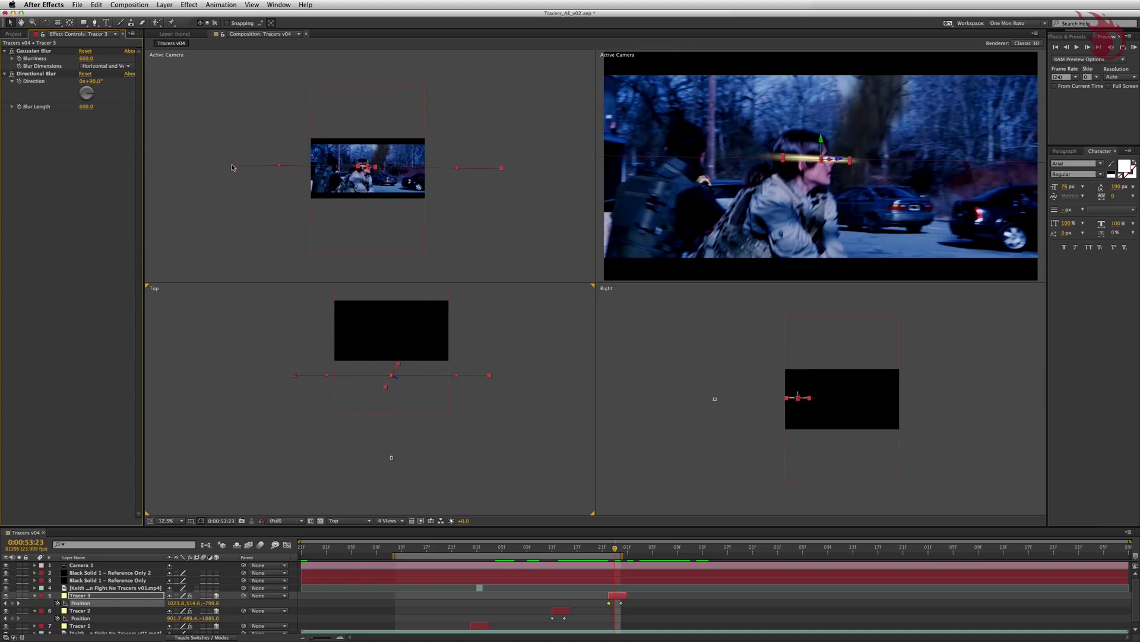
left_click_drag(232, 167, 237, 120)
left_click_drag(502, 172, 490, 214)
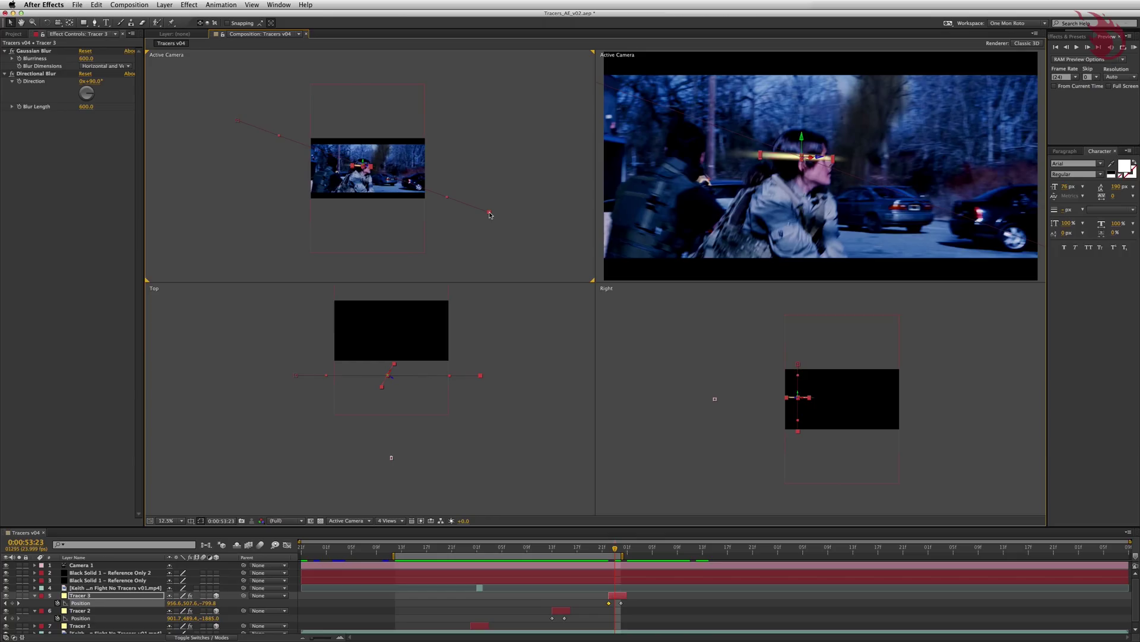
Rotate Tracer 3 in the Top and Right views so the streak aligns with its sloping path, and return to the Selection tool
key("w")
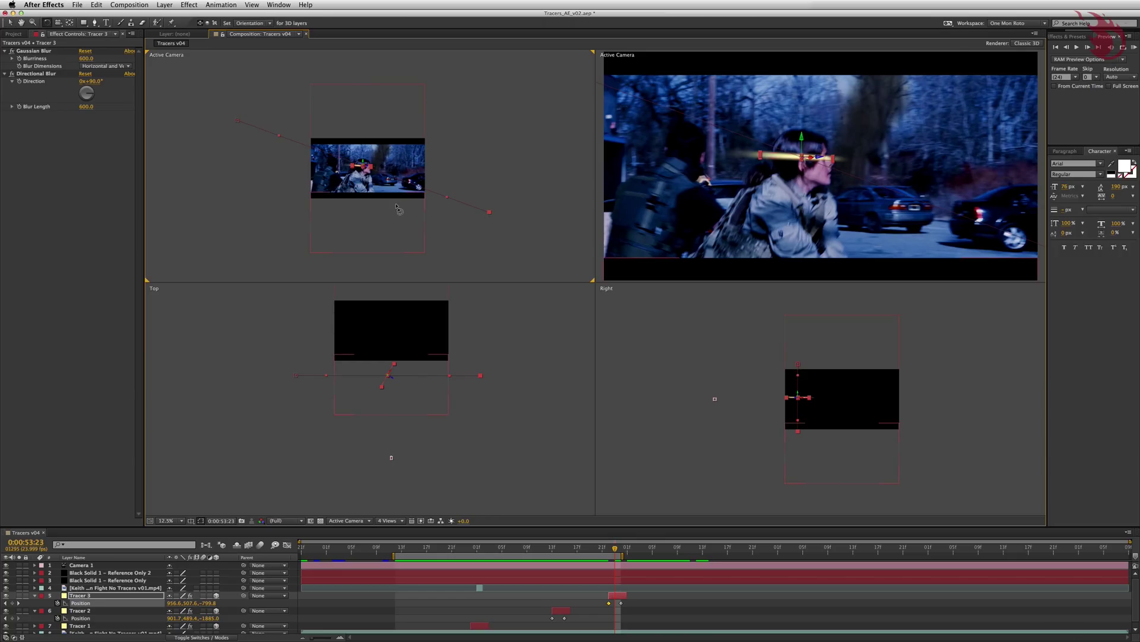
key("slash")
left_click_drag(395, 199, 435, 199)
scroll(436, 204, "down", 1)
scroll(441, 391, "up", 1)
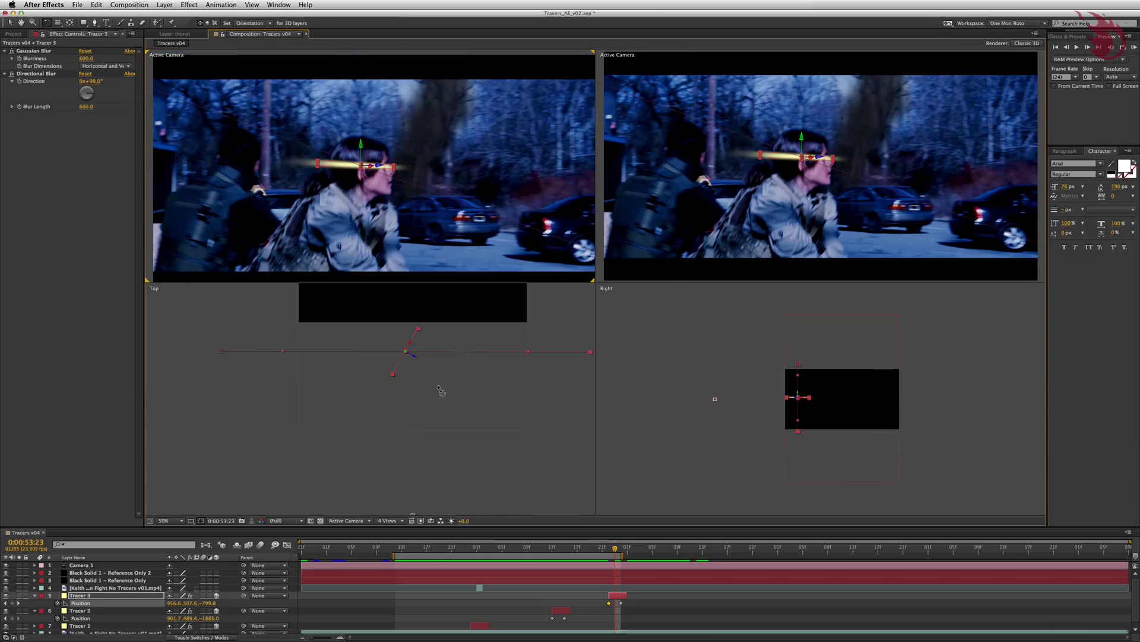
left_click_drag(472, 400, 434, 417)
scroll(451, 423, "up", 1)
scroll(434, 417, "up", 1)
scroll(894, 426, "up", 6)
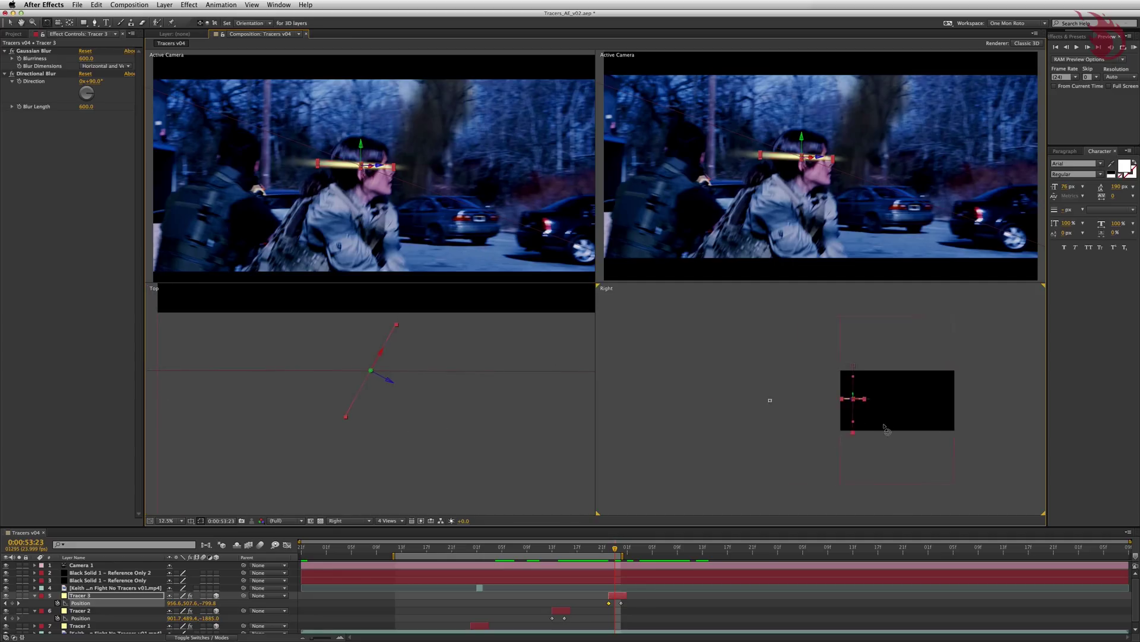
left_click_drag(889, 426, 846, 411)
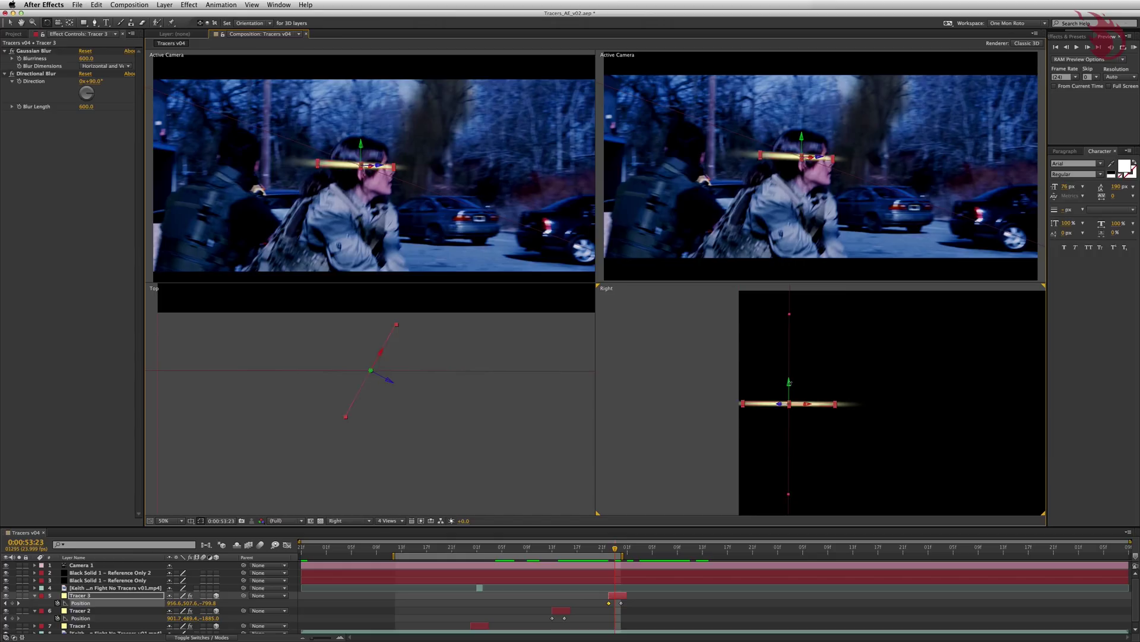
left_click_drag(790, 383, 775, 409)
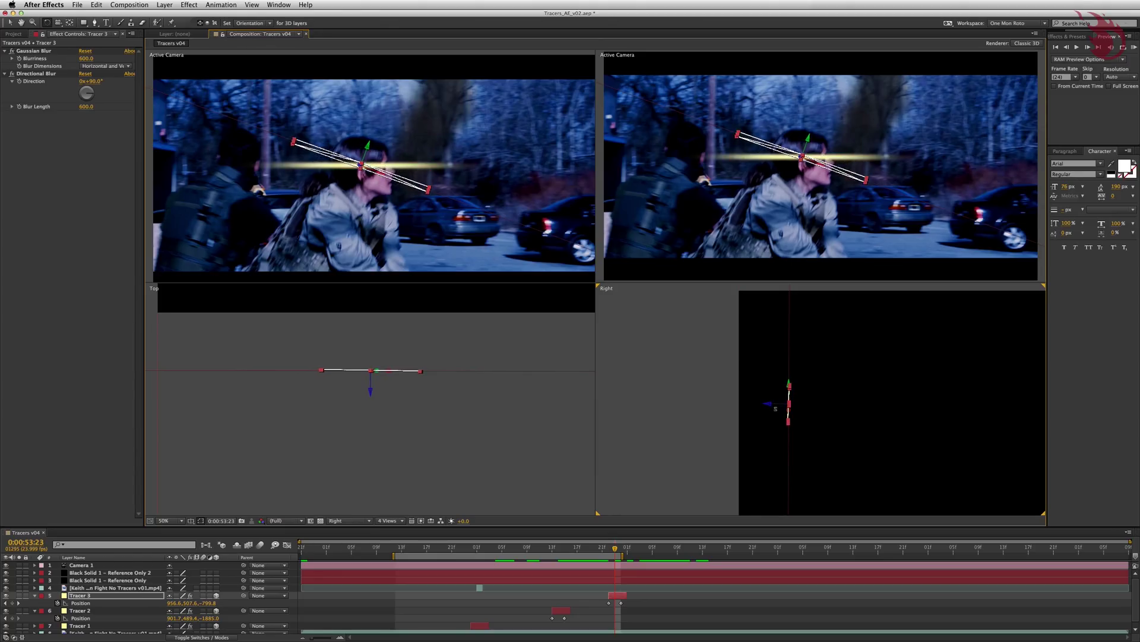
key("v")
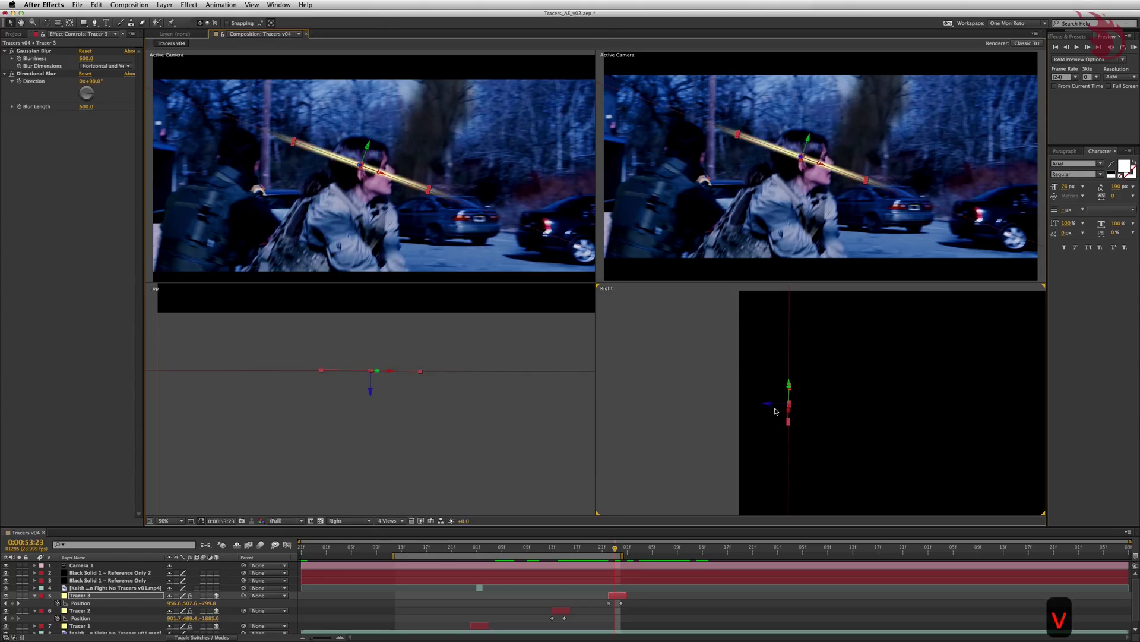
Select both of Tracer 3's Position keyframes and shift the whole path up and left in the Active Camera view
key("Page_Up")
key("Page_Down")
key("Page_Down")
key("Page_Up")
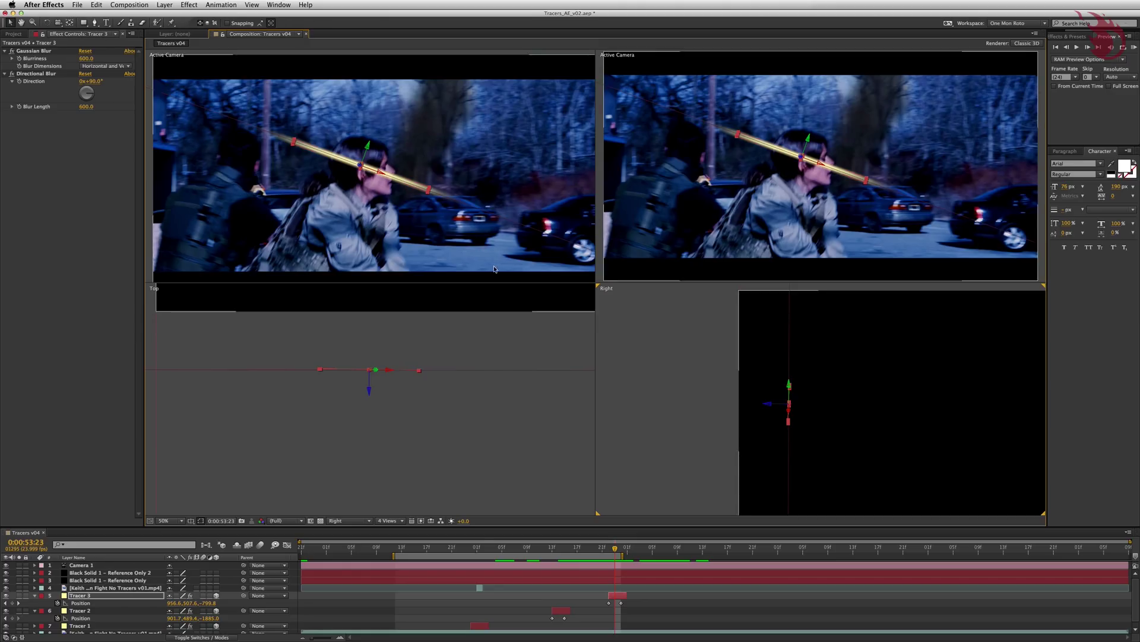
scroll(488, 241, "down", 5)
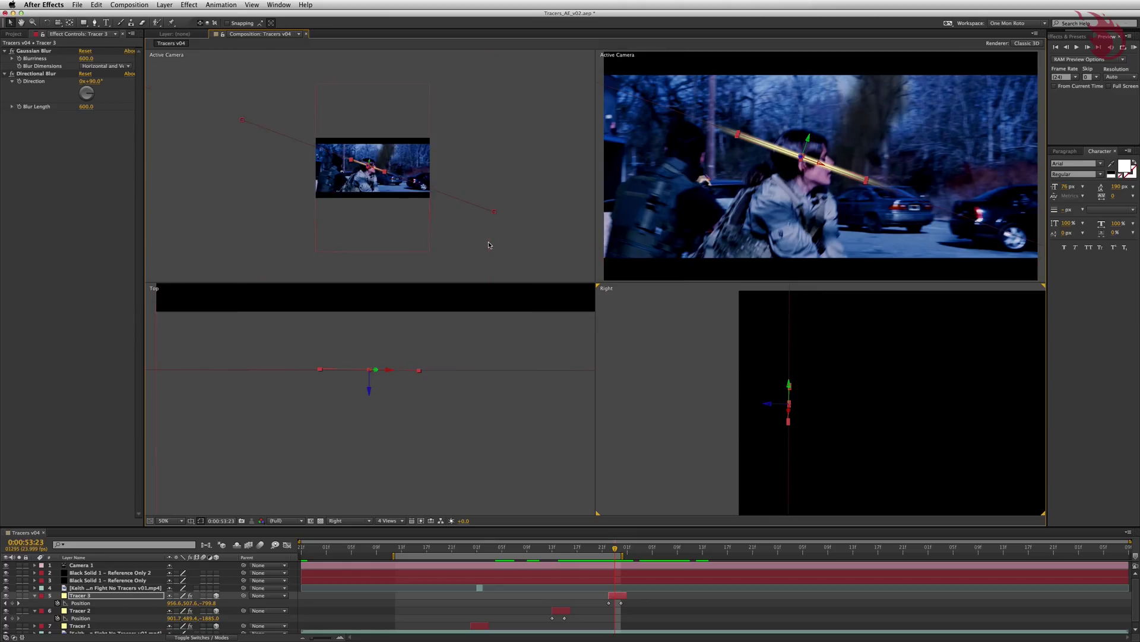
scroll(457, 365, "down", 2)
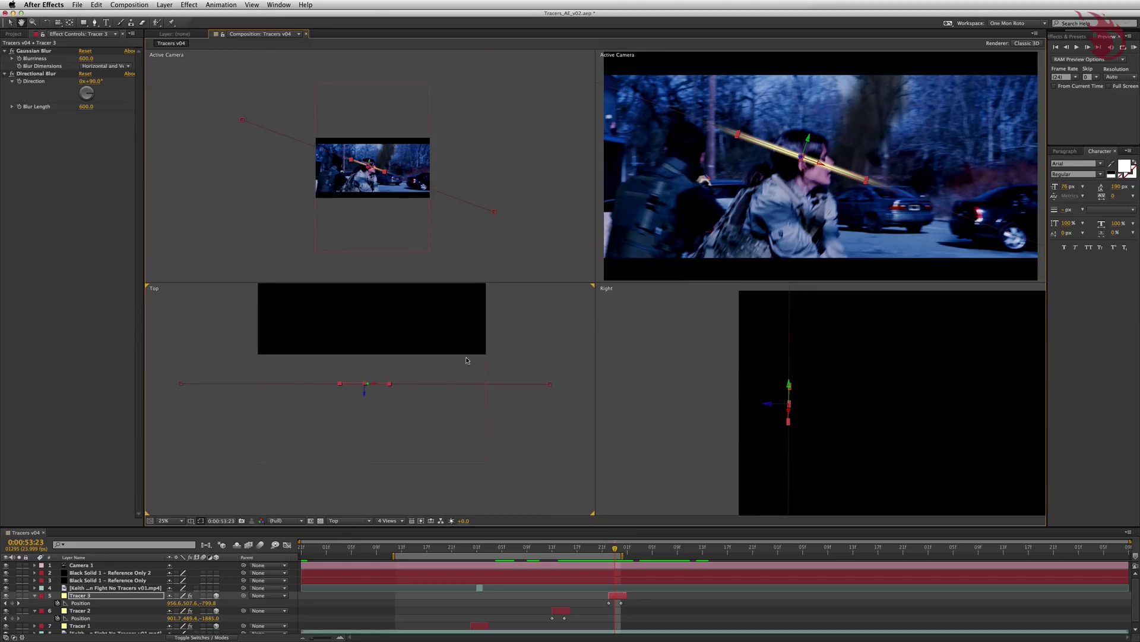
scroll(618, 366, "down", 3)
left_click_drag(591, 347, 587, 355)
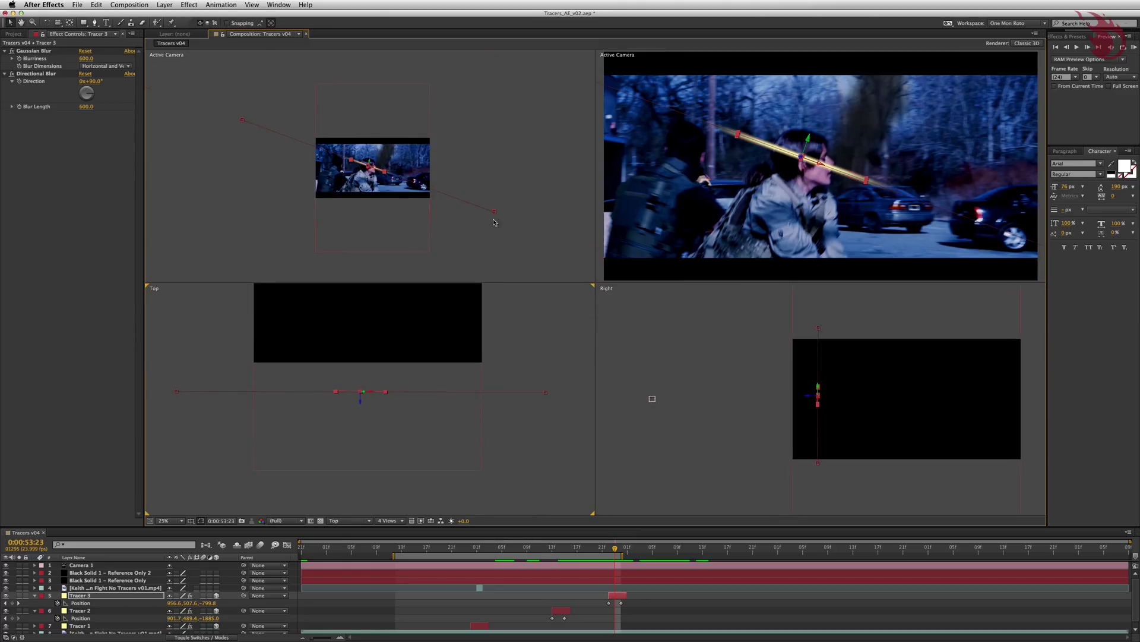
left_click_drag(494, 215, 496, 220)
left_click(497, 216)
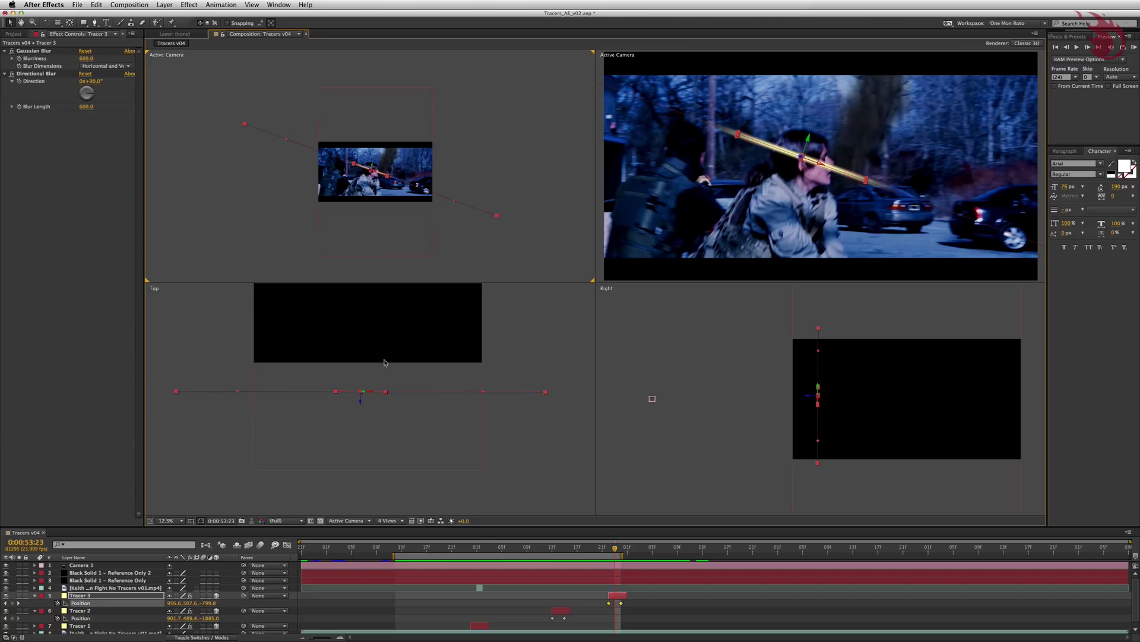
left_click(641, 606)
left_click_drag(640, 608, 603, 600)
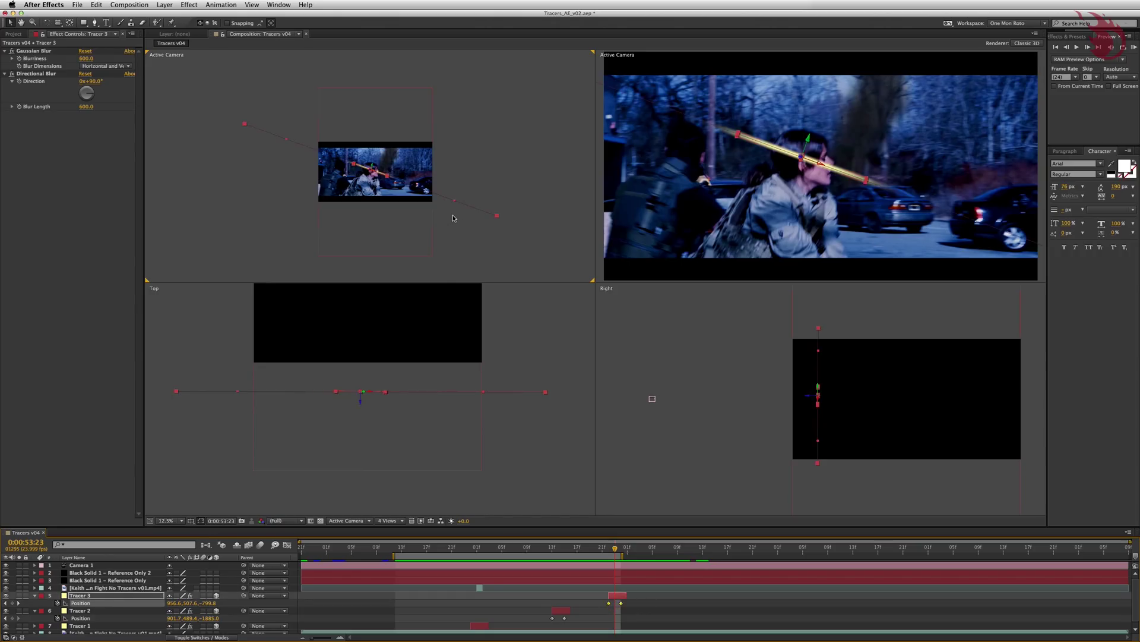
left_click_drag(495, 217, 457, 203)
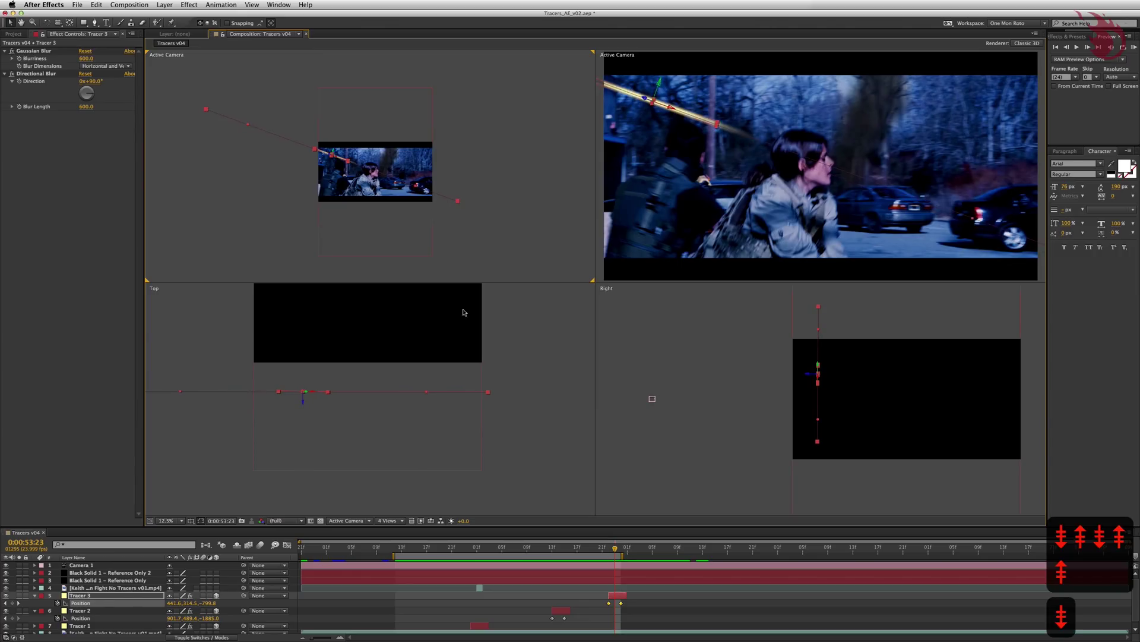
In the Top view, push Tracer 3's whole path farther from the camera, and nudge it left in the Active Camera view
mouse_move(474, 374)
left_mouse_down()
mouse_move(514, 369)
mouse_move(491, 374)
left_mouse_up()
scroll(510, 374, "down", 1)
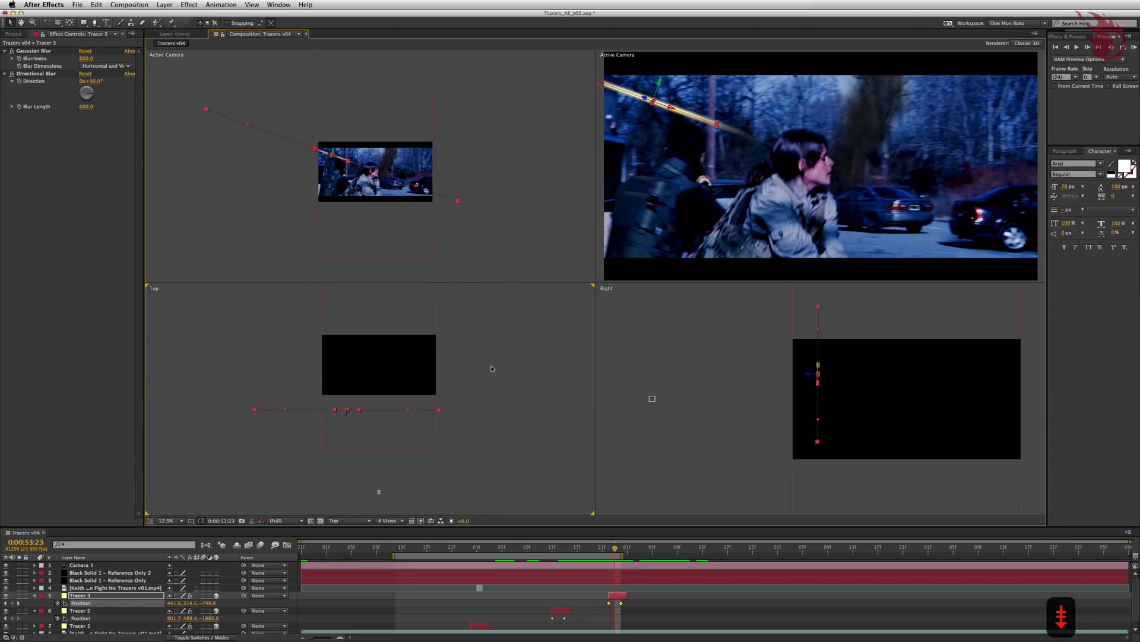
left_click_drag(439, 412, 442, 391)
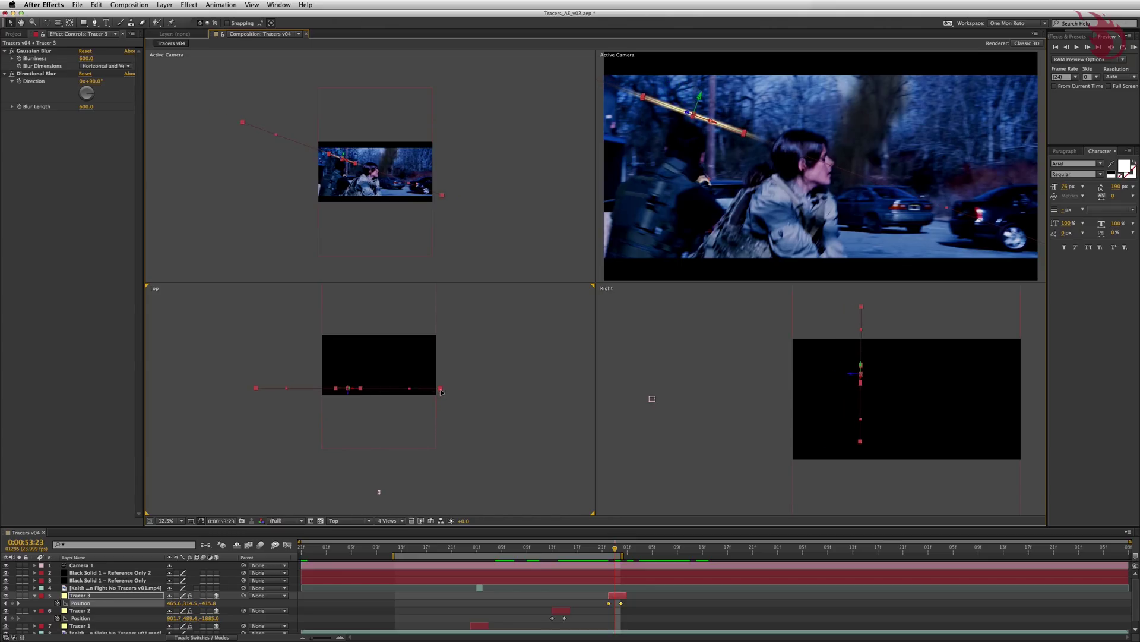
left_click_drag(444, 196, 435, 194)
Step through the frames from 0:00:53:21 to 0:00:54:00 to examine Tracer 3's travel across the shot
key("Page_Up")
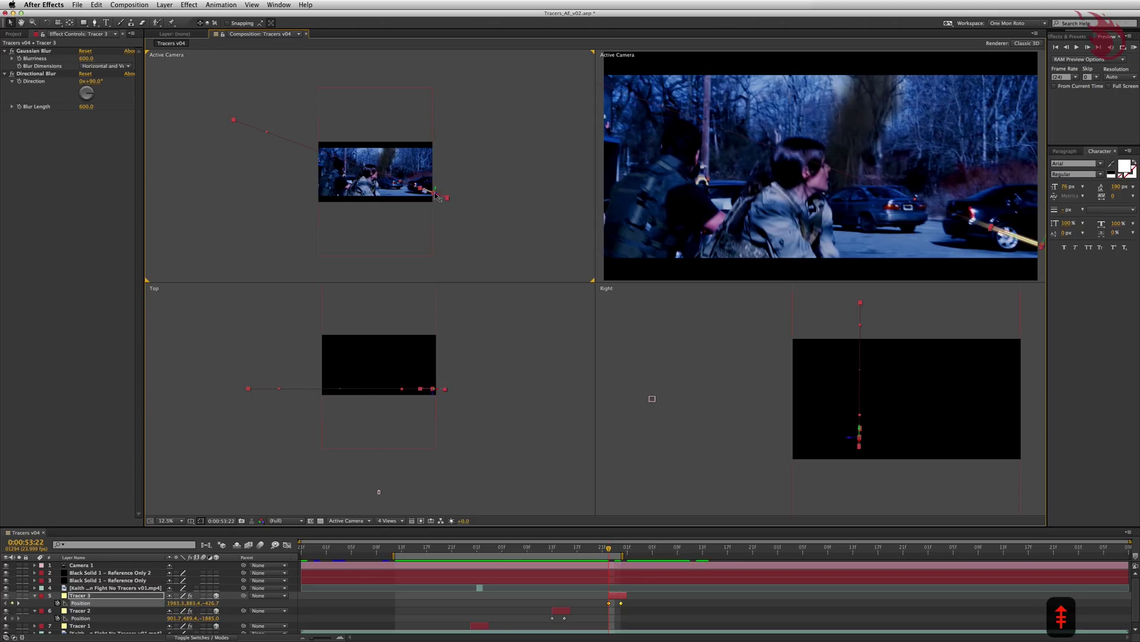
key("Page_Down")
key("Page_Down")
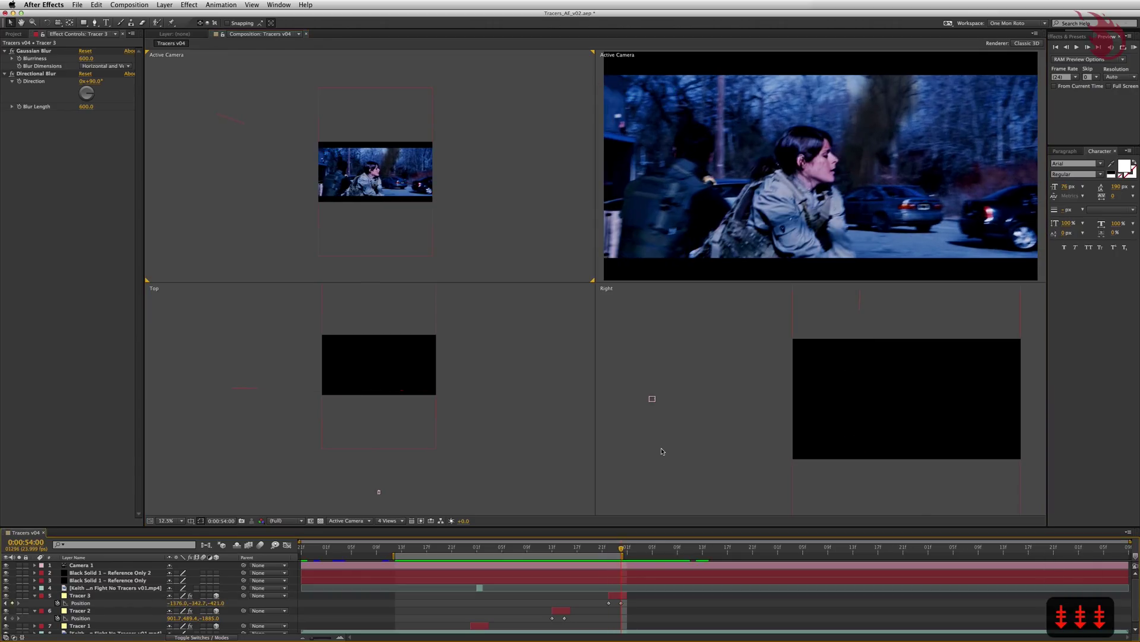
key("Page_Up")
key("Page_Up")
key("Page_Up")
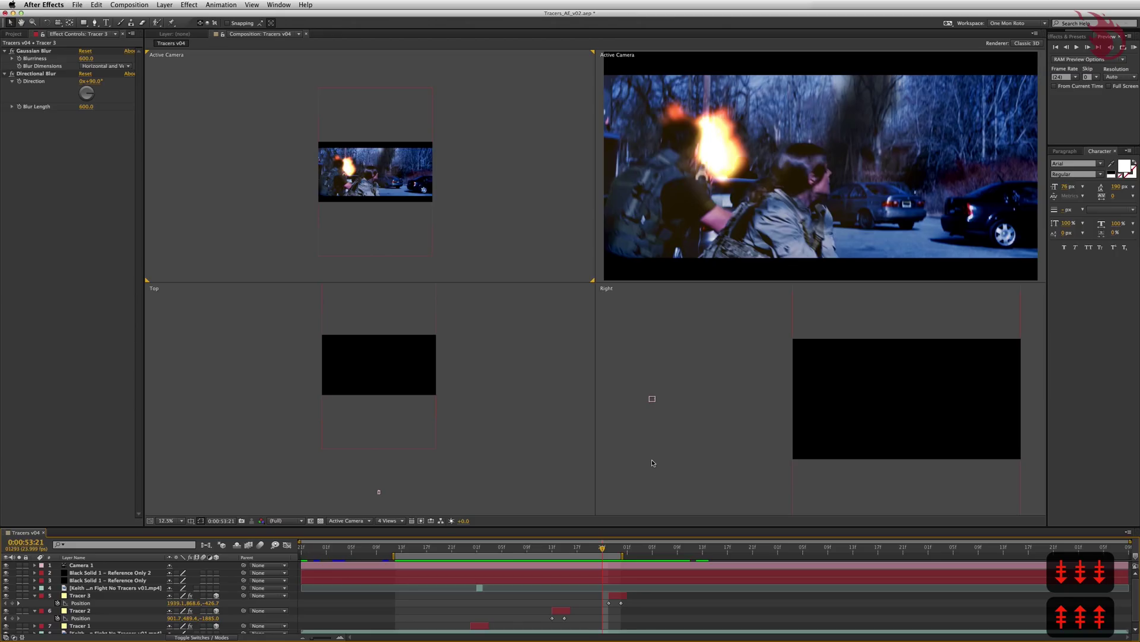
key("Page_Down")
key("Page_Down")
key("Page_Down")
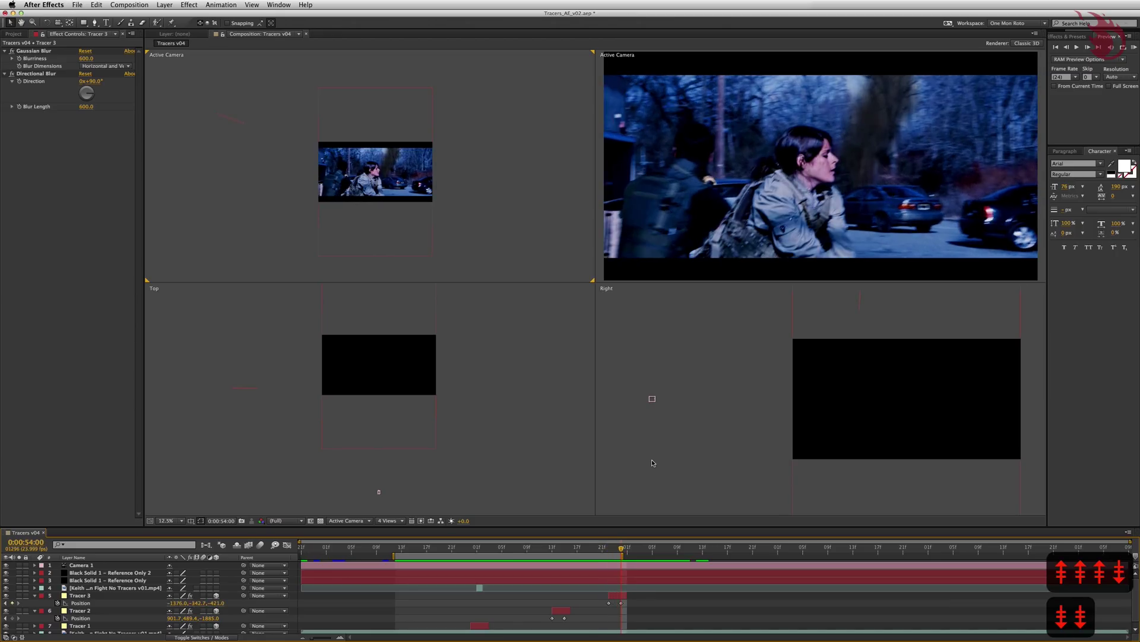
Swap the timing of Tracer 3's two Position keyframes so the tracer travels its path in the opposite direction
key("super+z")
key("super+z")
key("super+z")
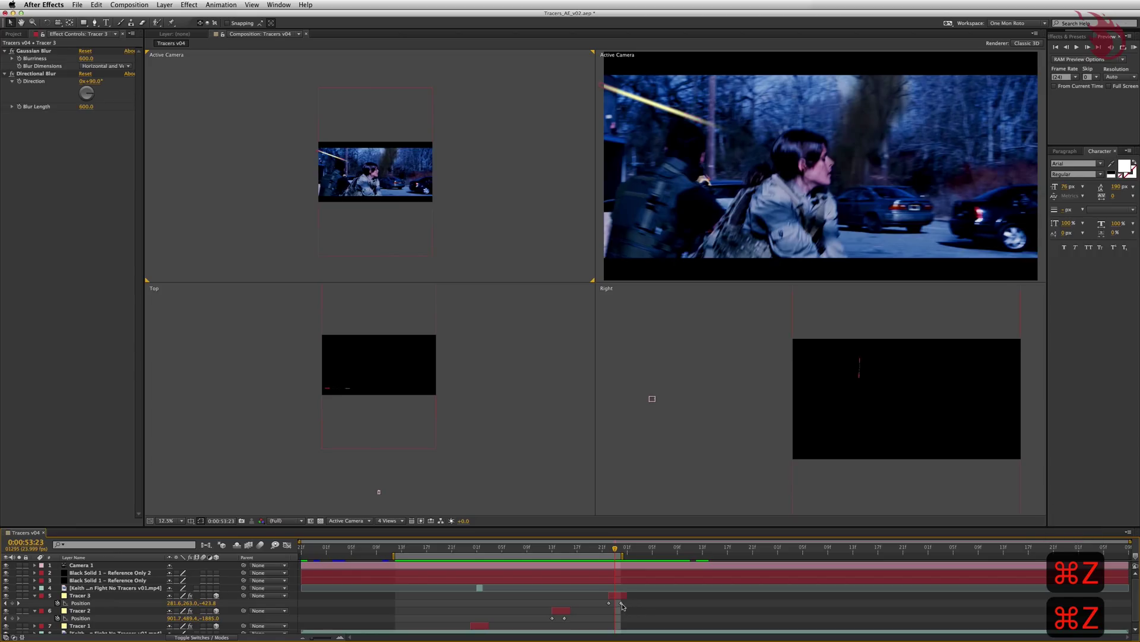
mouse_move(621, 603)
left_mouse_down()
mouse_move(644, 606)
mouse_move(610, 606)
left_mouse_up()
left_click(618, 604)
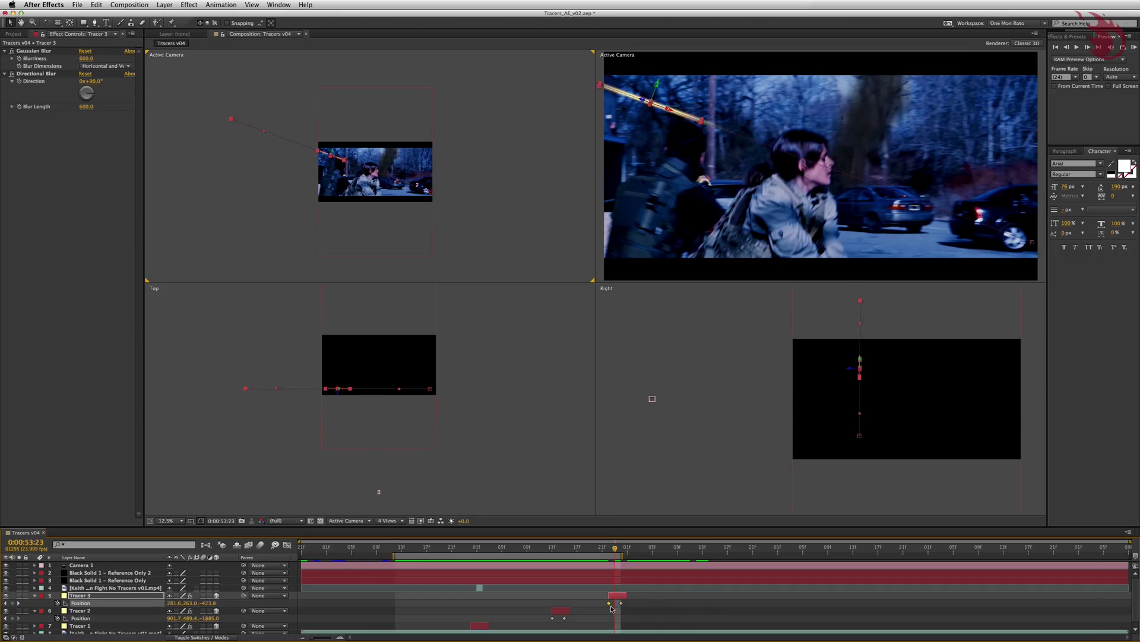
Step through the frames from 0:00:53:21 to 0:00:54:01 and RAM-preview the shot to check Tracer 3's reversed travel
key("Page_Up")
key("Page_Up")
key("Page_Down")
key("Page_Down")
key("Page_Down")
key("Page_Down")
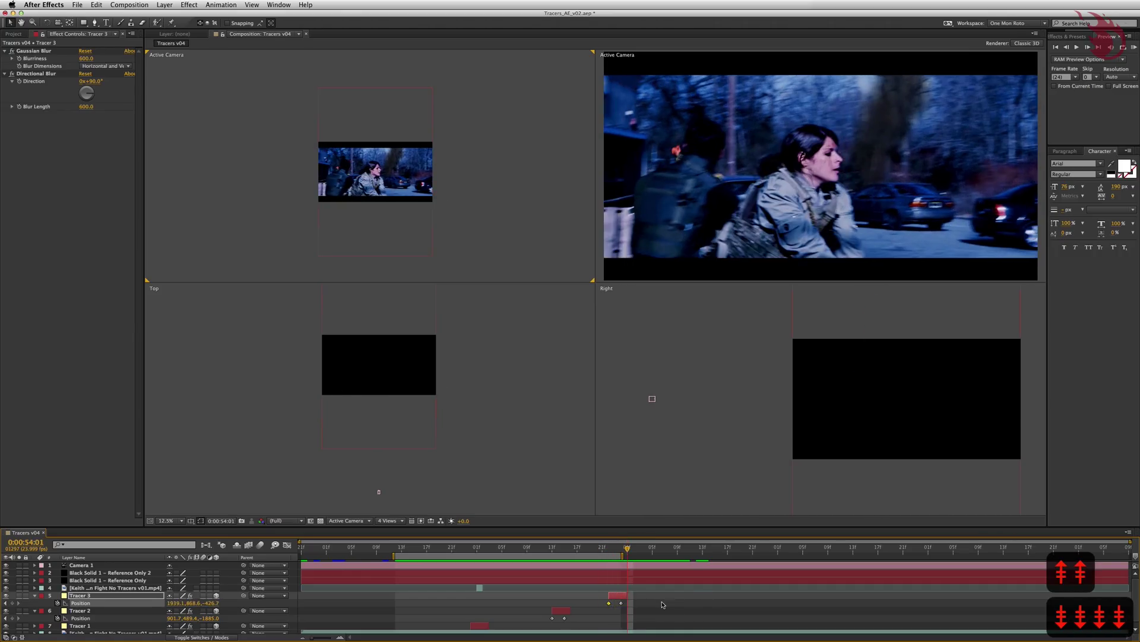
key("Page_Up")
key("Page_Up")
key("Page_Up")
key("Page_Up")
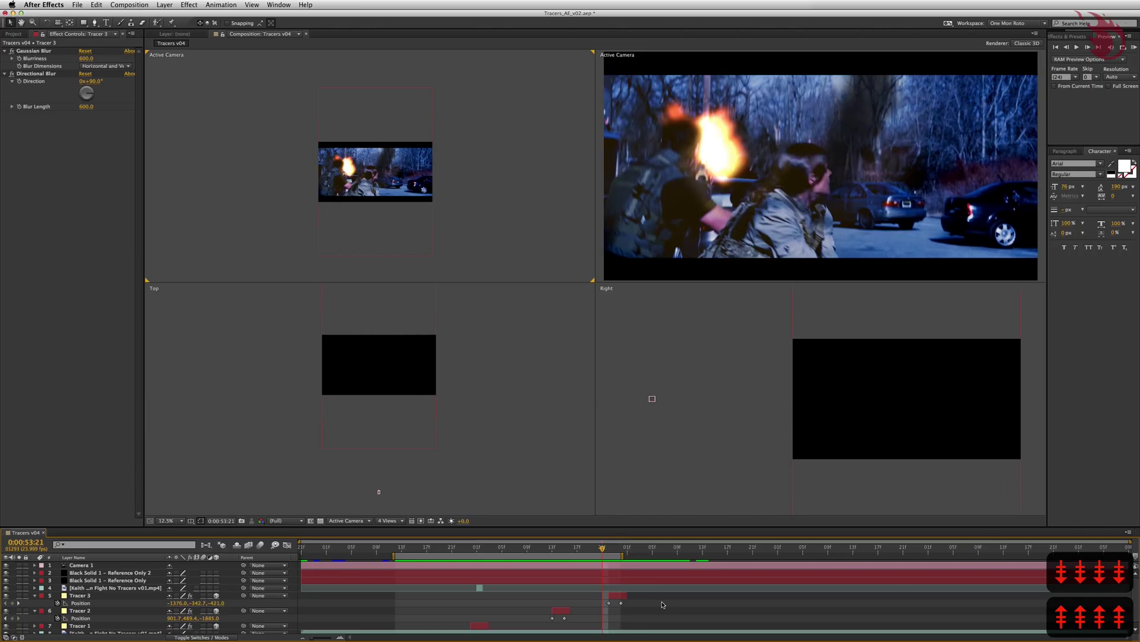
key("Page_Down")
key("Page_Down")
key("Page_Down")
key("Page_Down")
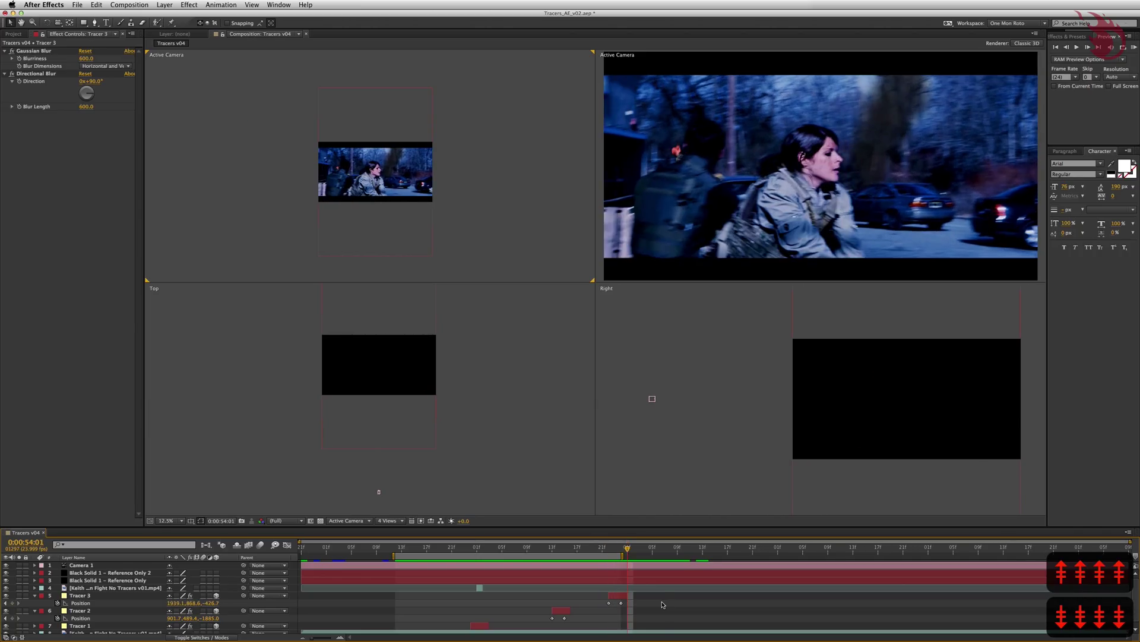
key("KP_0")
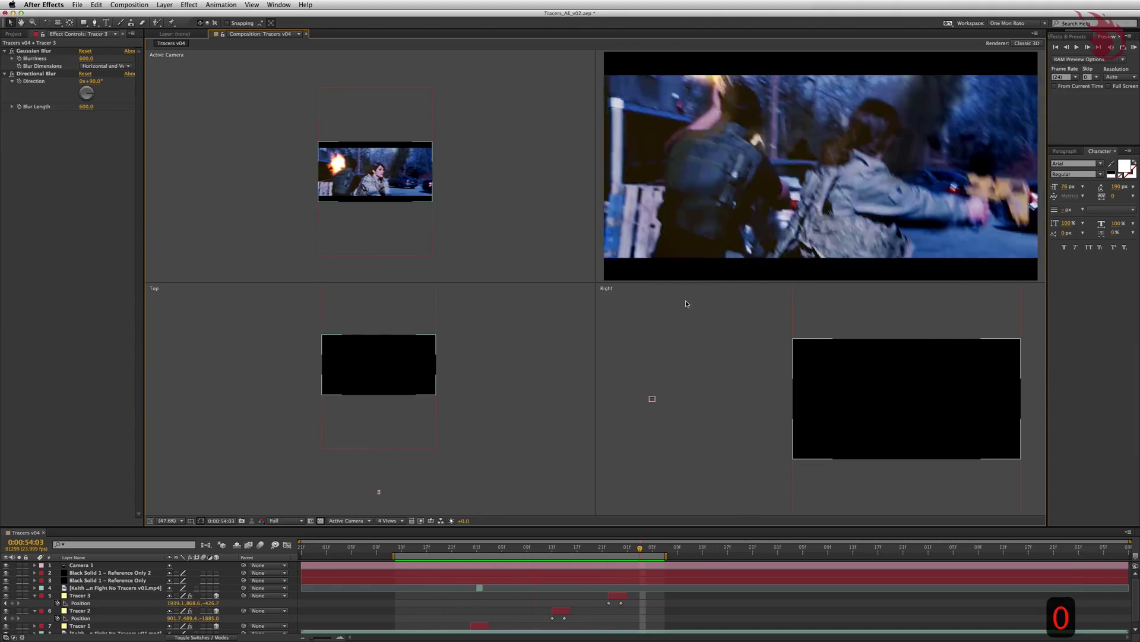
Start Tracer 3 and its first Position keyframe one frame earlier, at 0:00:53:21, and RAM-preview the shot
key("KP_0")
left_click_drag(610, 595, 603, 603)
key("0")
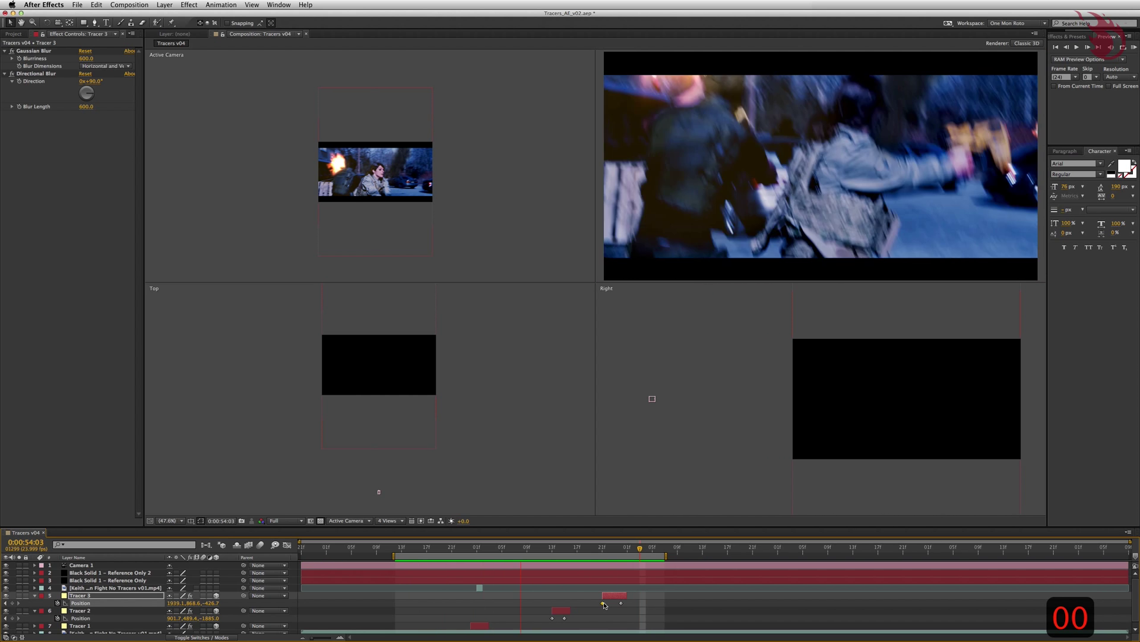
Duplicate a tracer to start at 0:00:53:07 and reposition its path in the Top and Right views so it passes close to the camera
key("super+d")
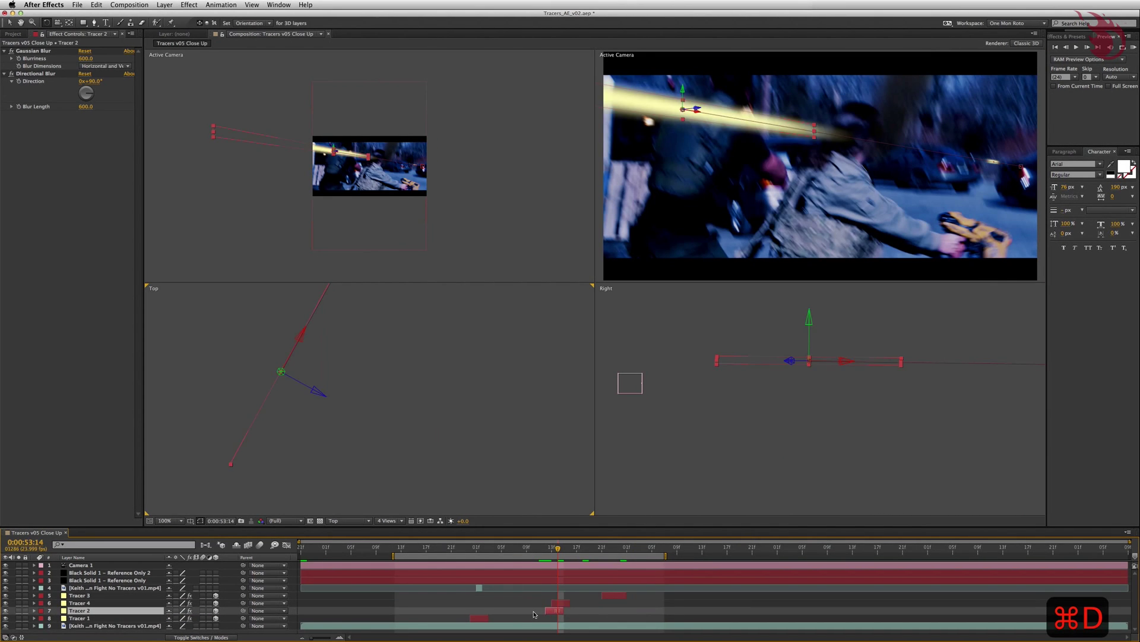
key("p")
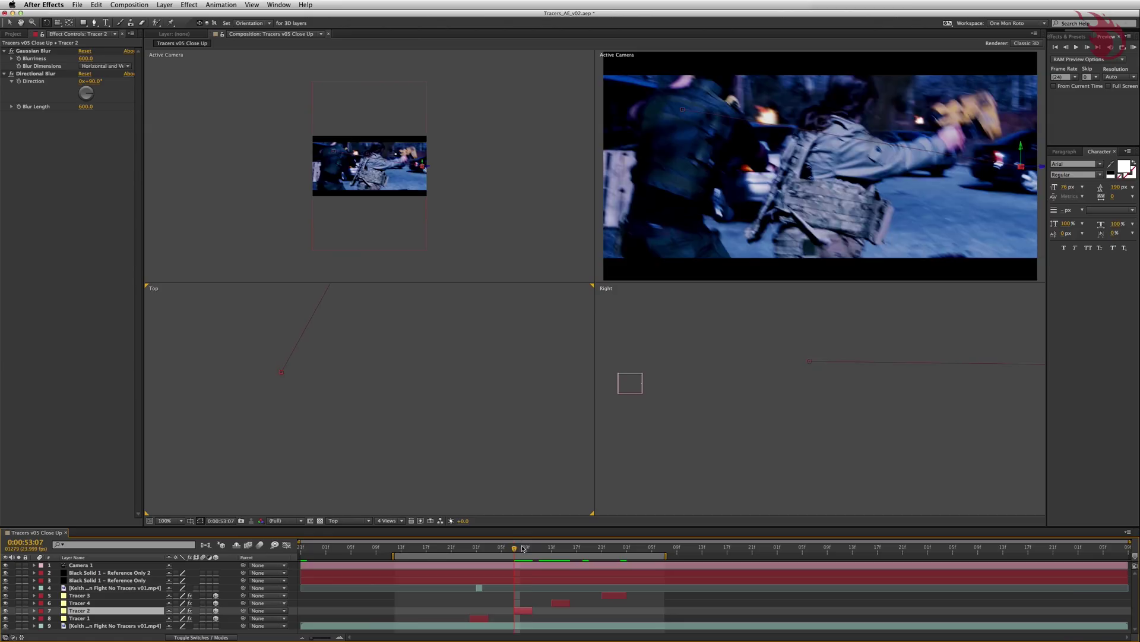
key("v")
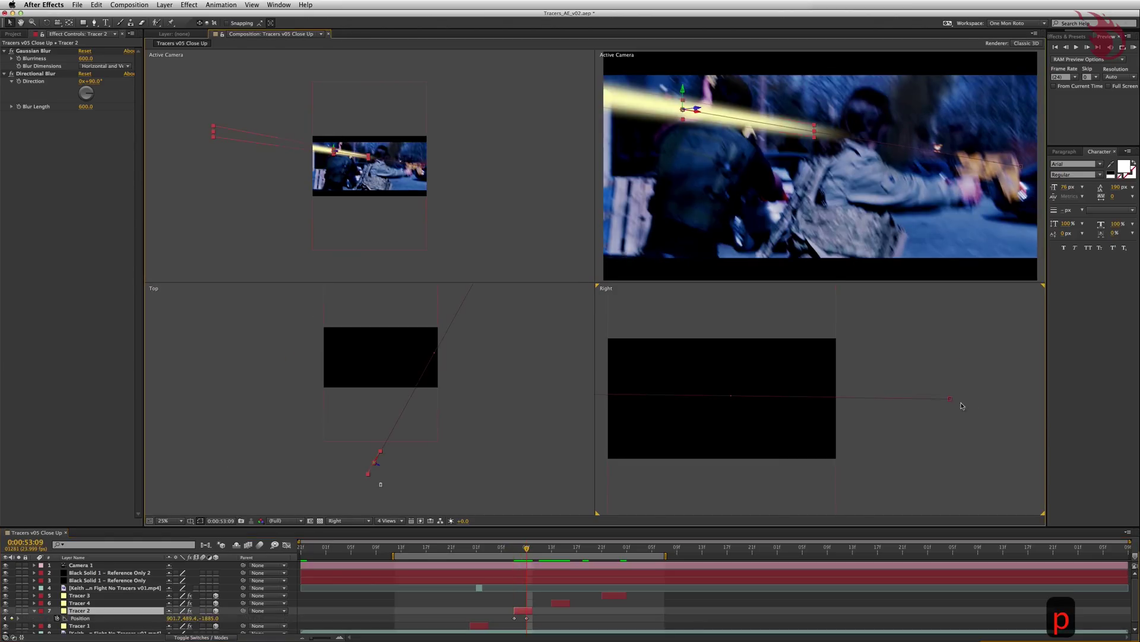
left_click_drag(959, 404, 950, 375)
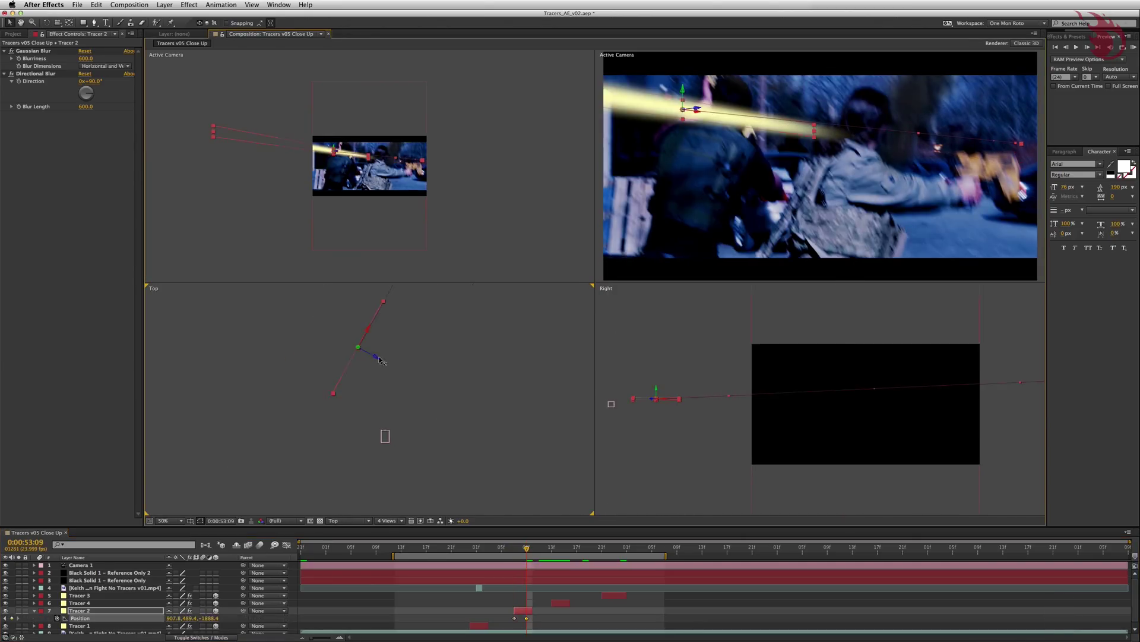
left_click_drag(365, 351, 407, 389)
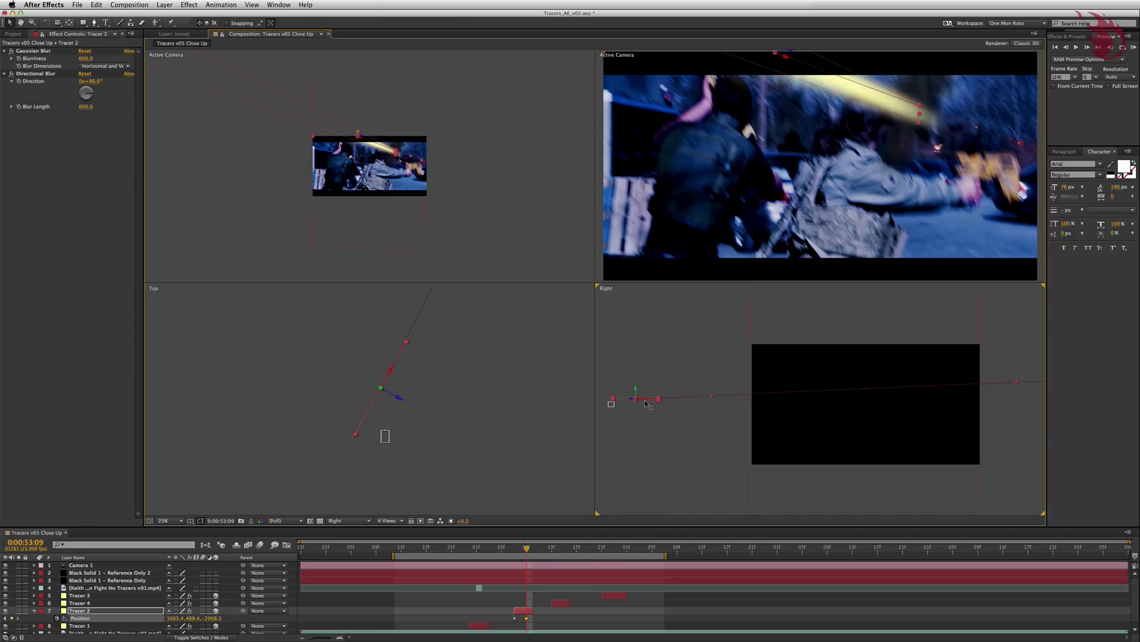
key("space")
mouse_move(634, 418)
left_mouse_down()
mouse_move(730, 416)
mouse_move(737, 392)
left_mouse_up()
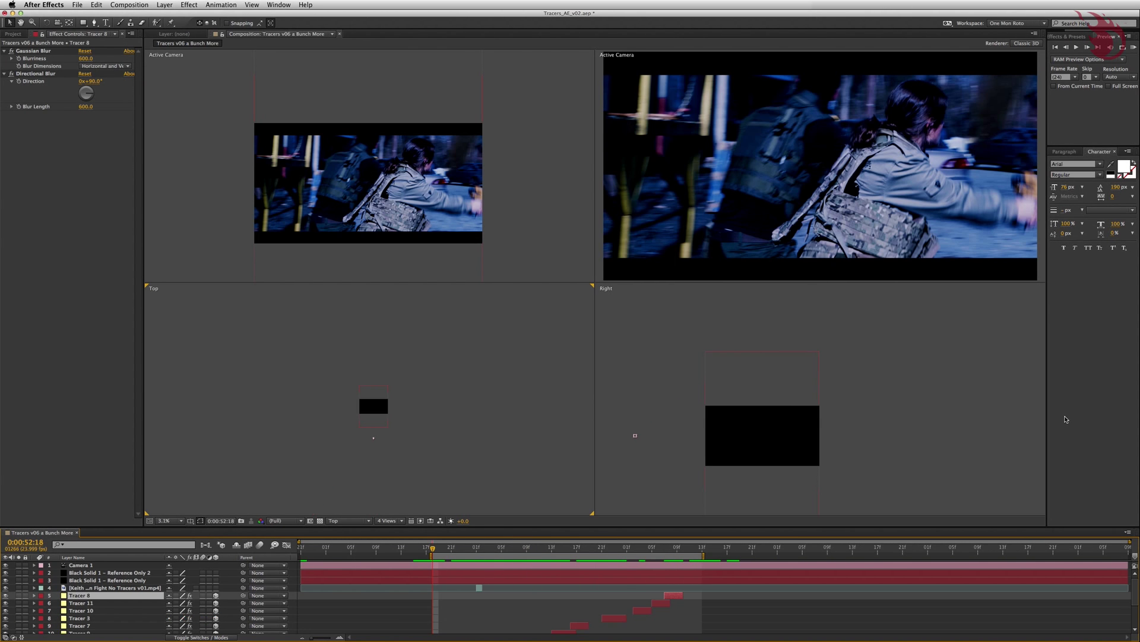
Look through the staggered tracer layers in the Tracers v06 a Bunch More composition and RAM-preview it
scroll(709, 561, "down", 5)
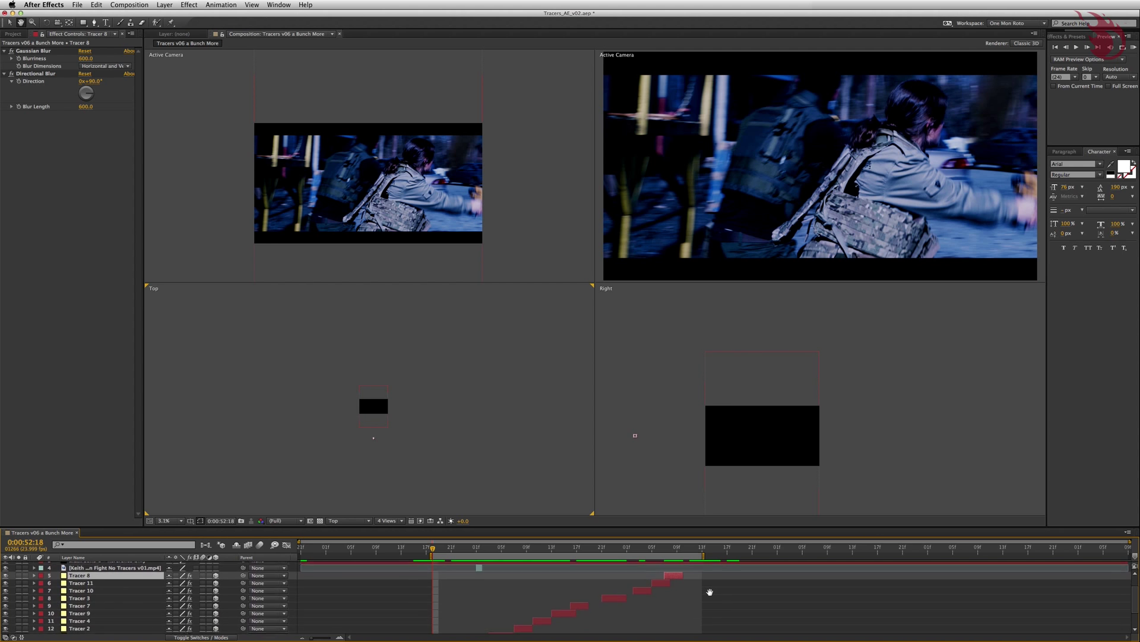
scroll(712, 594, "up", 5)
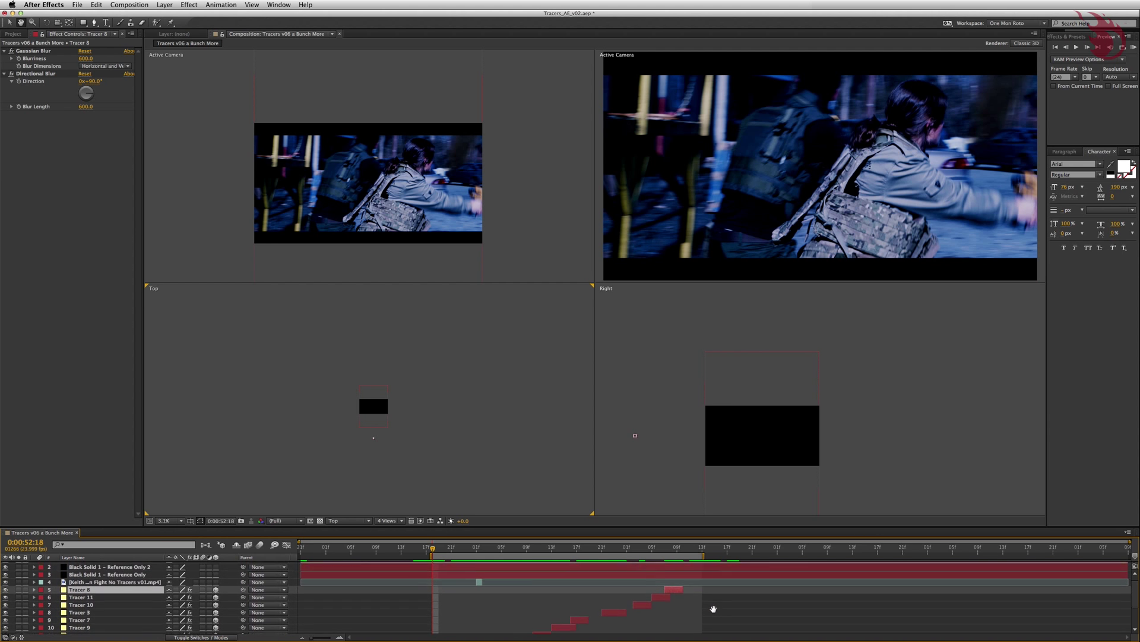
key("KP_0")
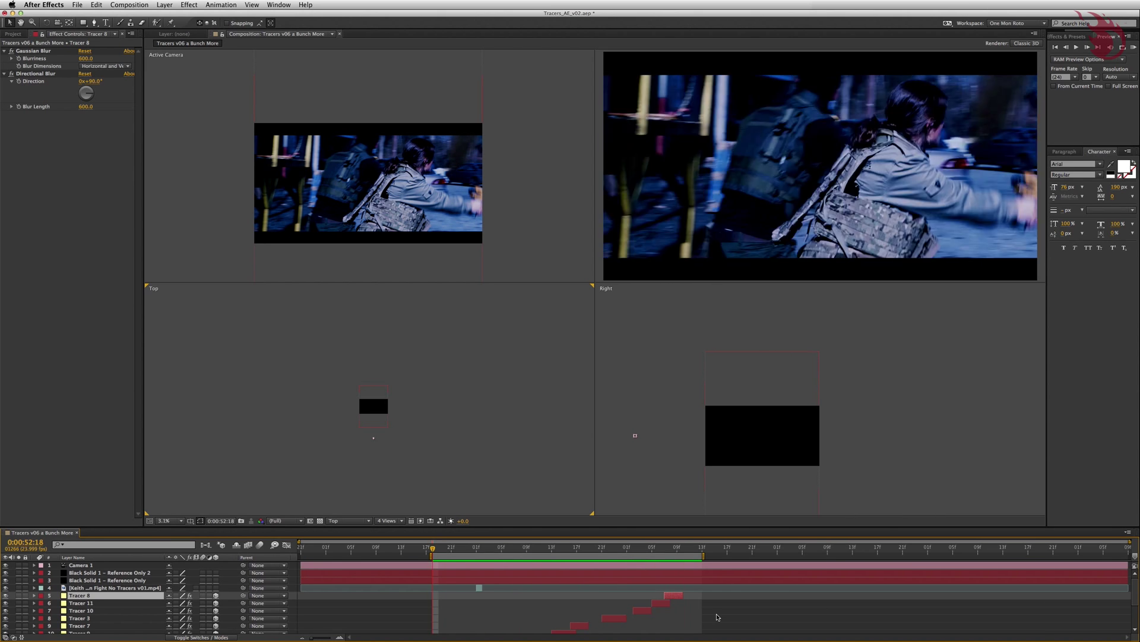
Set the composition's work area to run from 0:00:52:18 to 0:00:54:12
left_click_drag(432, 556, 383, 556)
key("b")
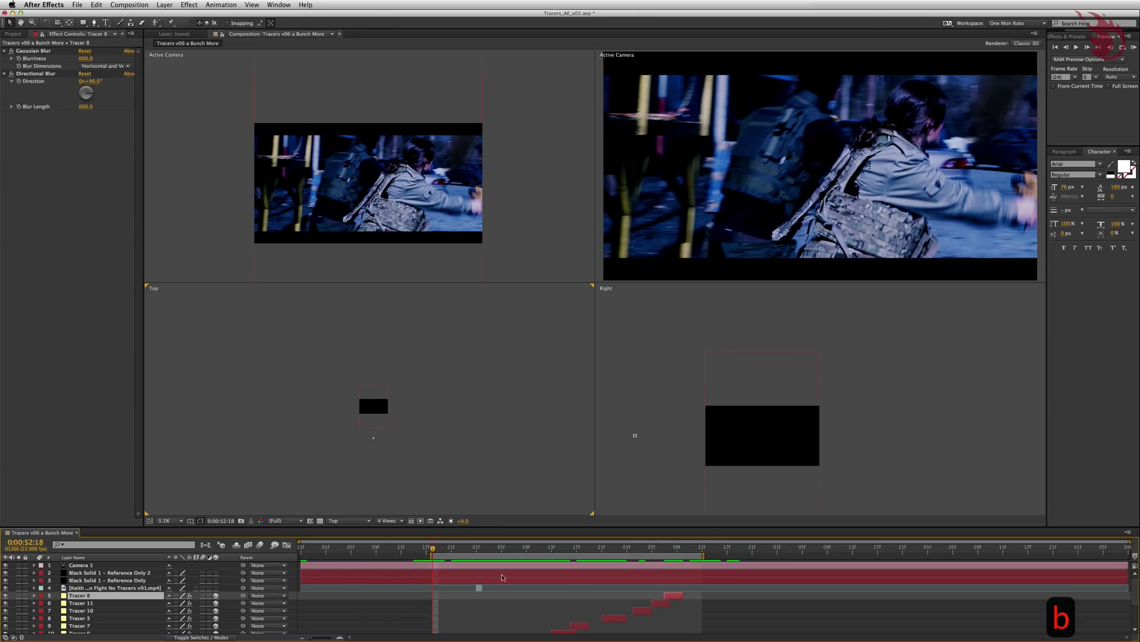
left_click(699, 547)
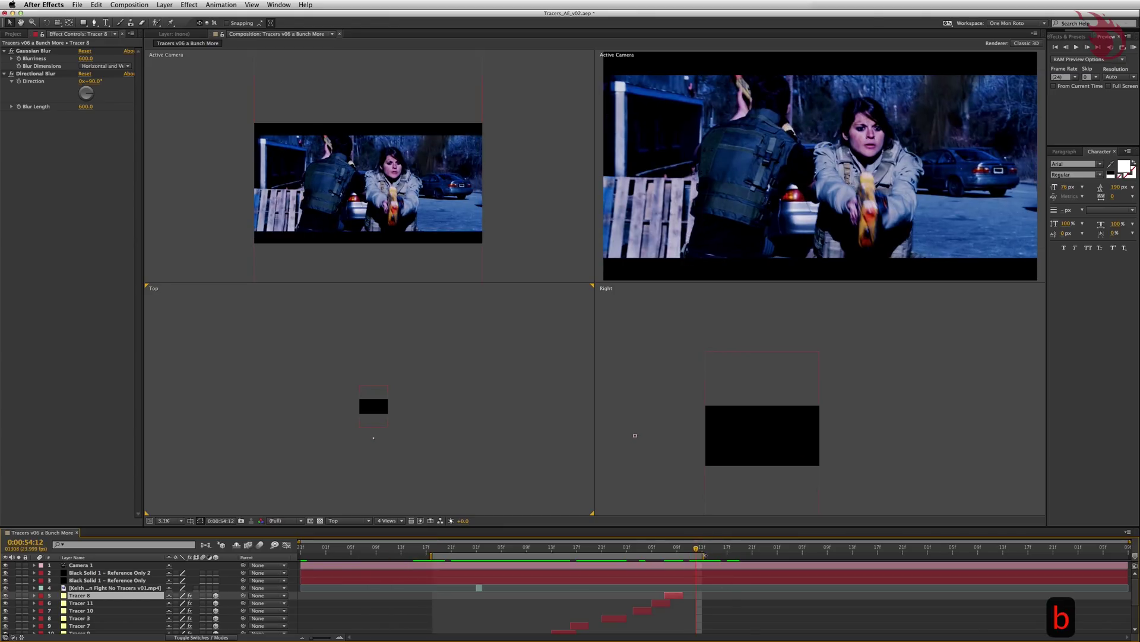
key("n")
Add the Tracers v06 a Bunch More composition to the Render Queue
left_click(119, 5)
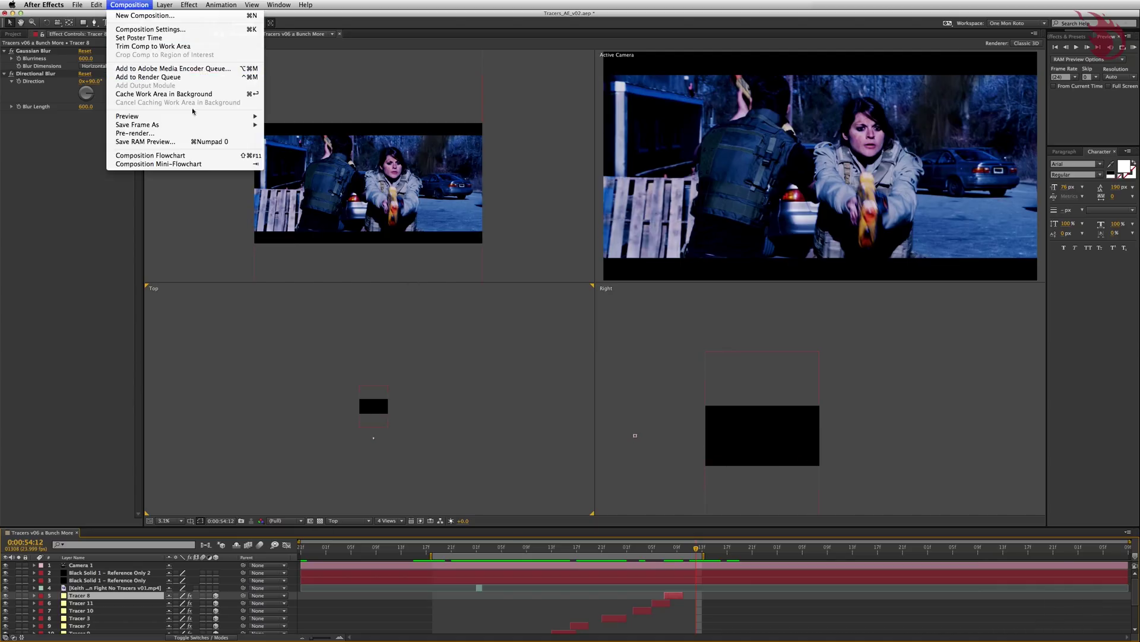
left_click(509, 341)
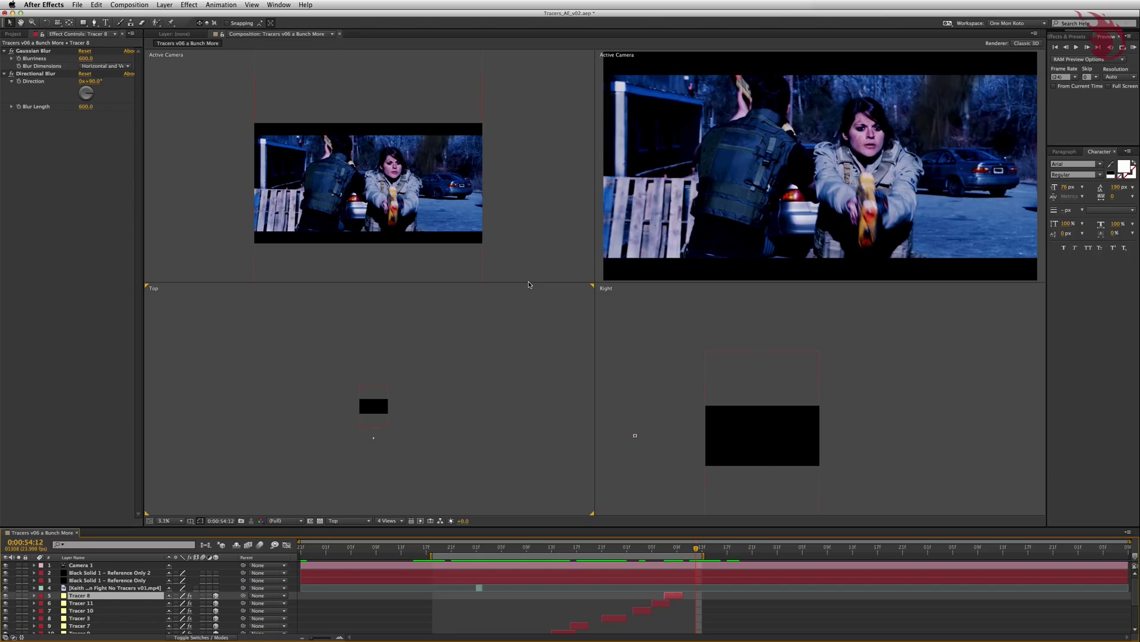
key("ctrl+super+m")
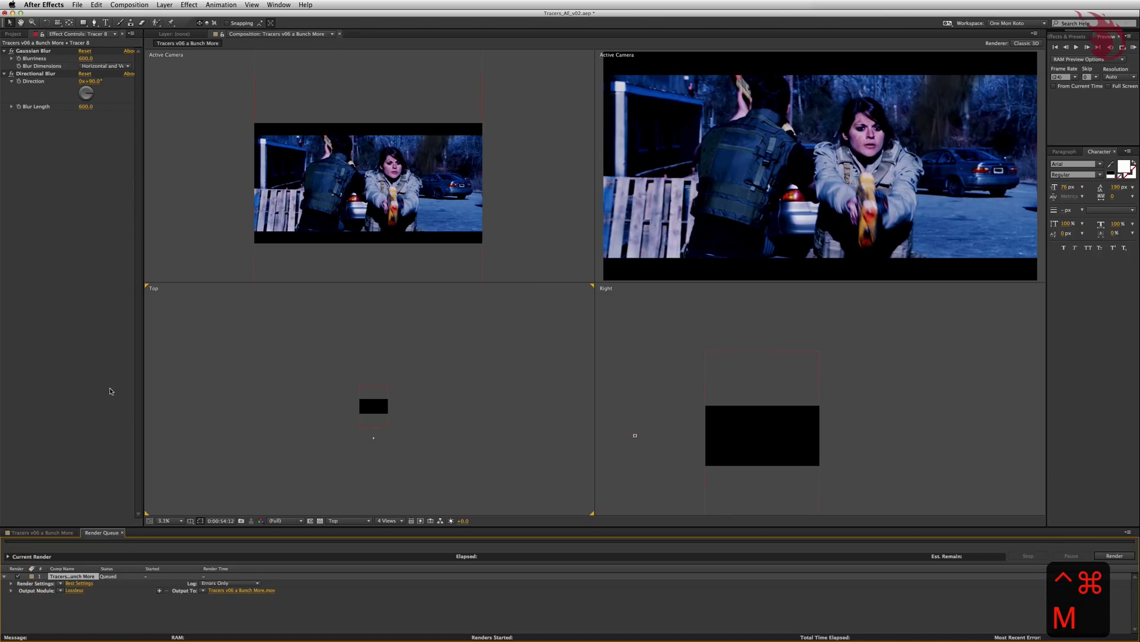
Set the output module to QuickTime with the Photo - JPEG video codec and start the render
left_click(74, 590)
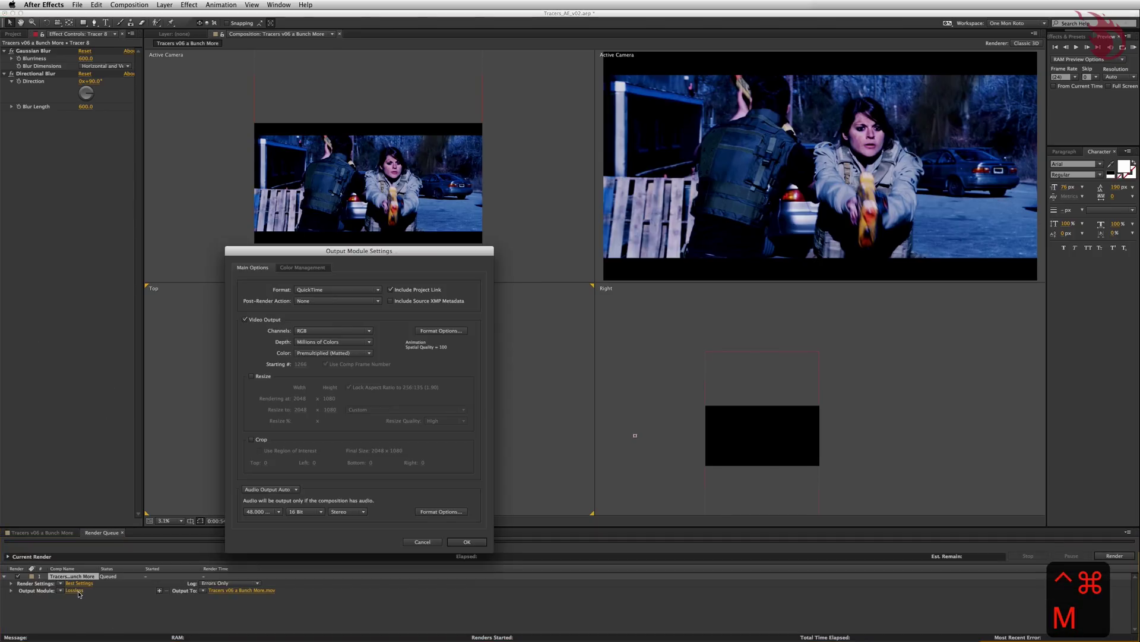
left_click(379, 290)
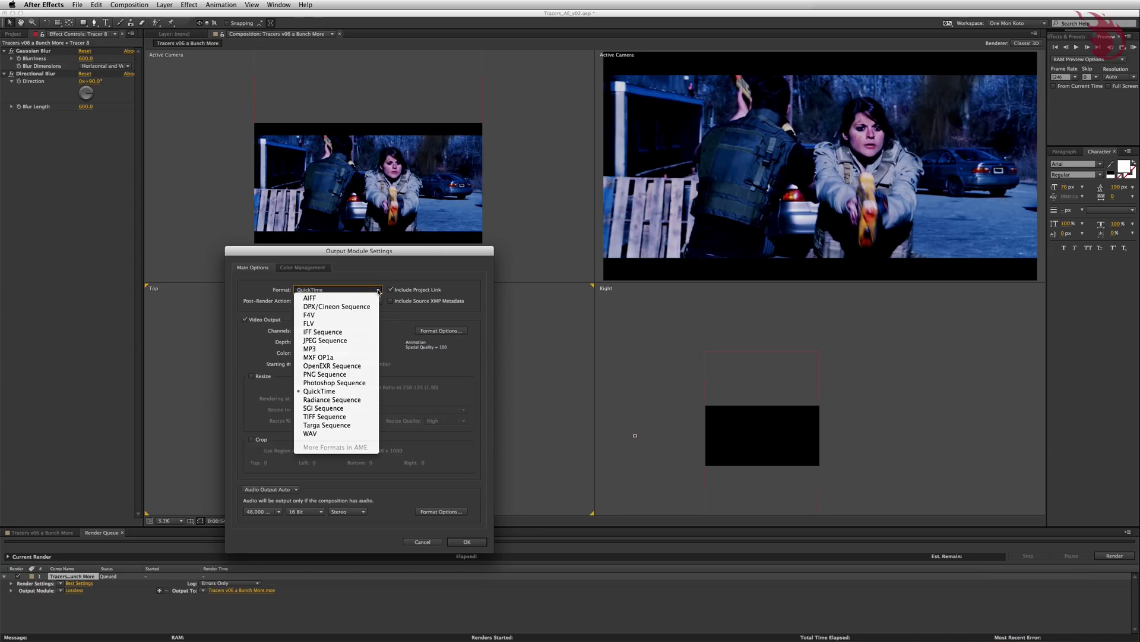
left_click(461, 336)
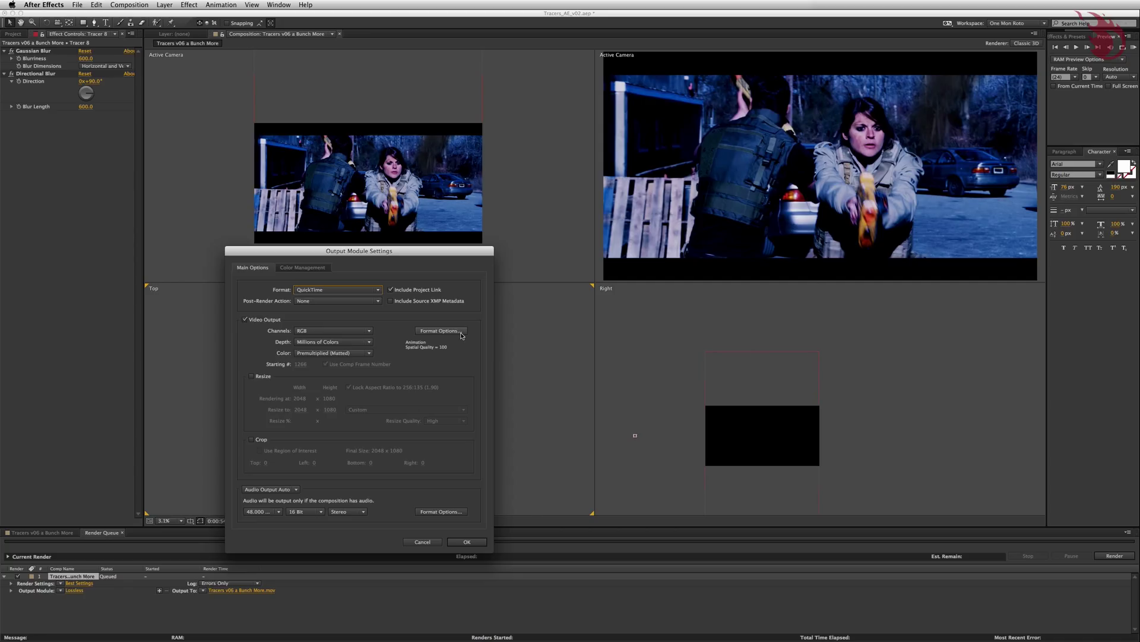
left_click(462, 333)
left_click(742, 213)
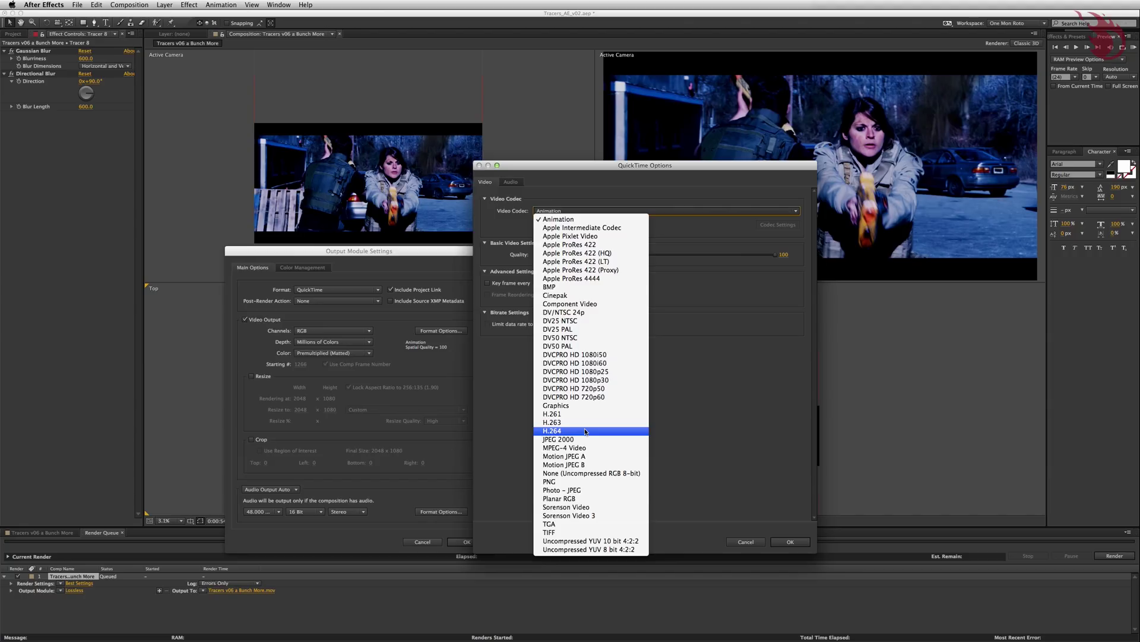
left_click(624, 491)
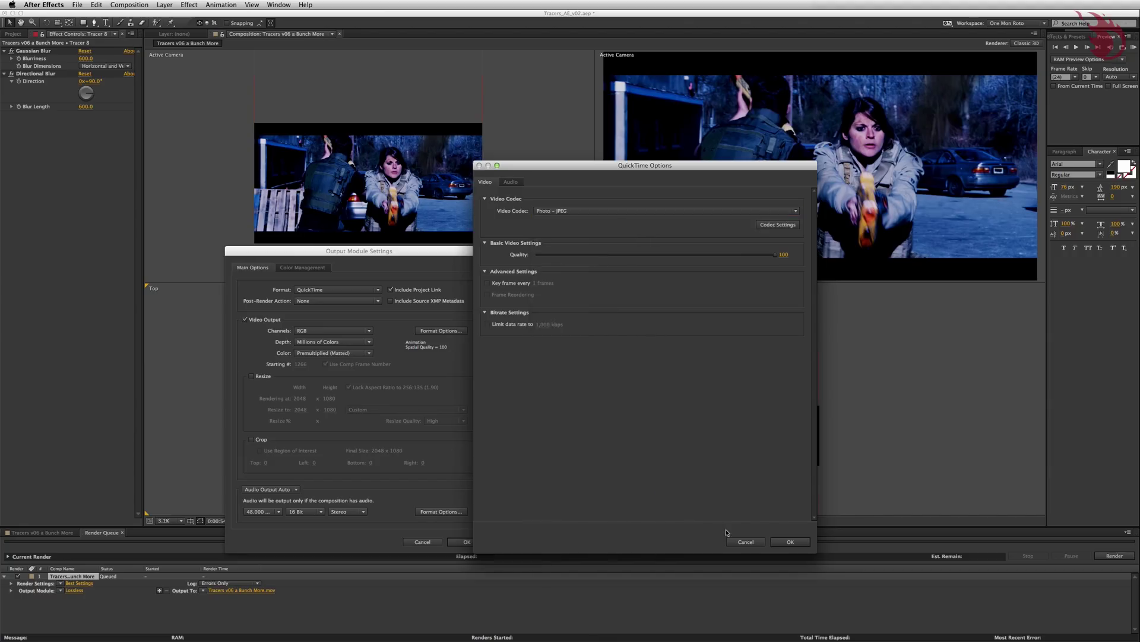
left_click(783, 542)
left_click(467, 542)
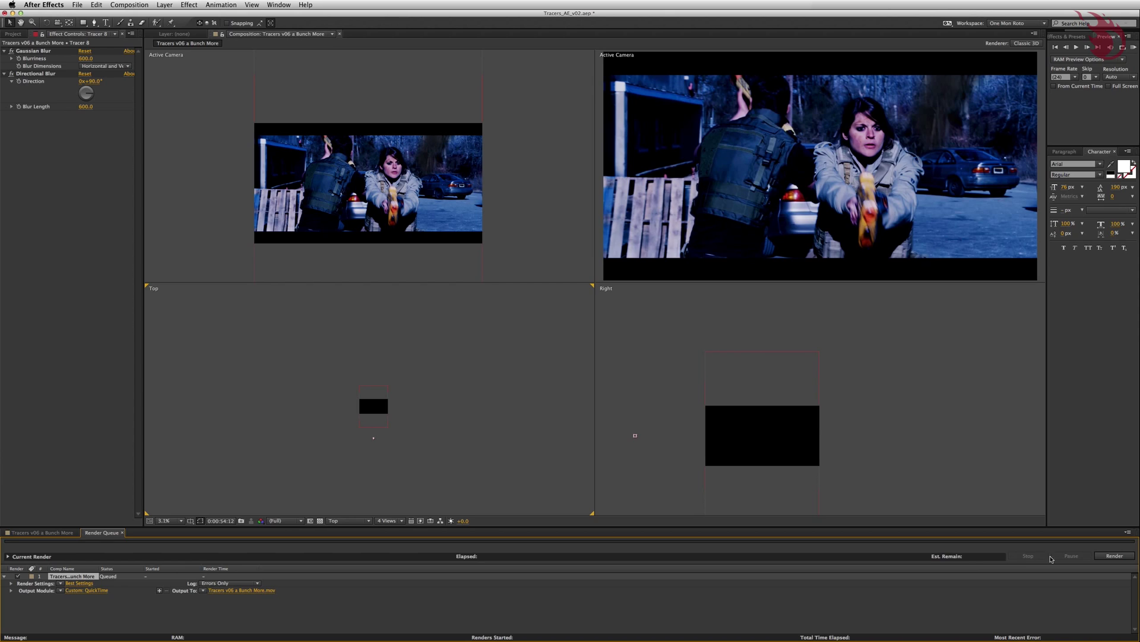
left_click(1115, 556)
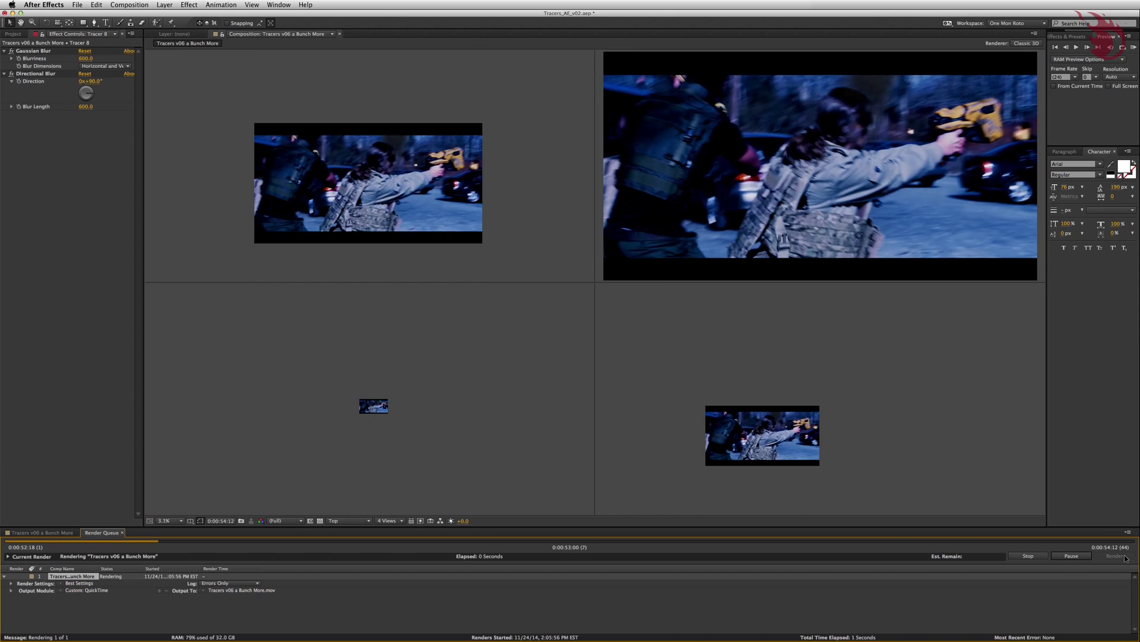